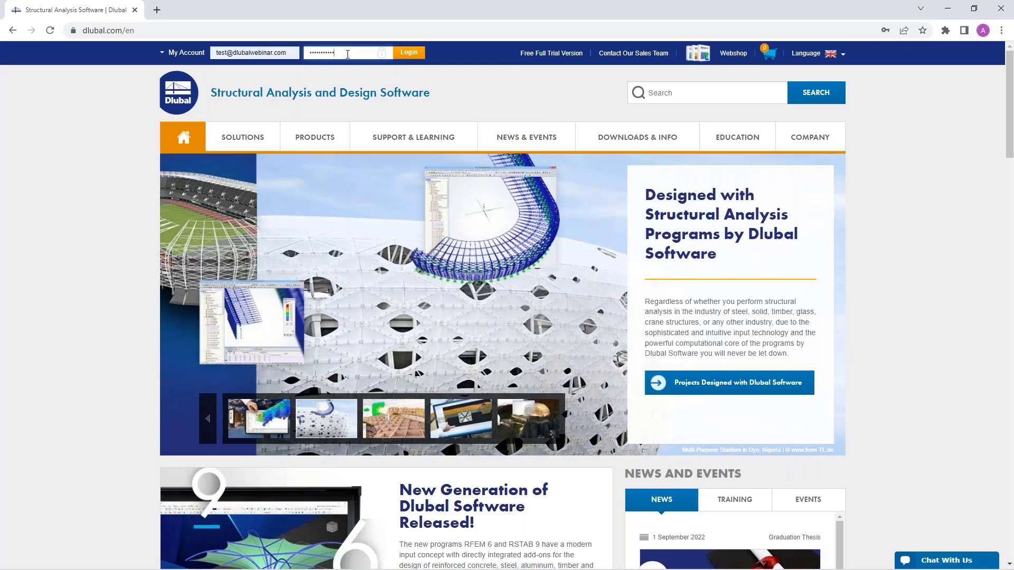
# Step: Log in to the account with the entered credentials and view the extranet messages and received newsletters
pyautogui.press('Return')
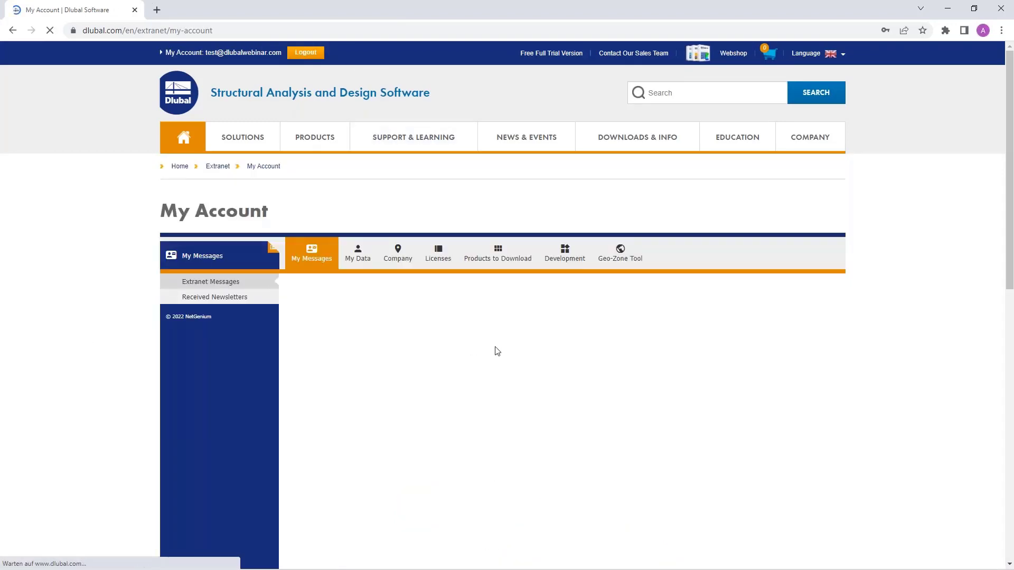
pyautogui.scroll(-1, 497, 351)
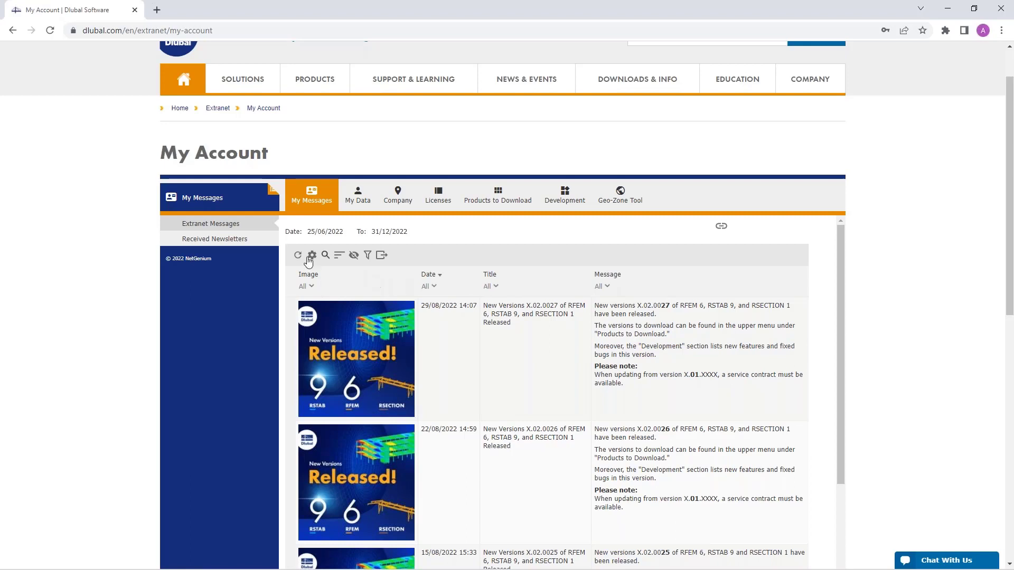
pyautogui.click(204, 240)
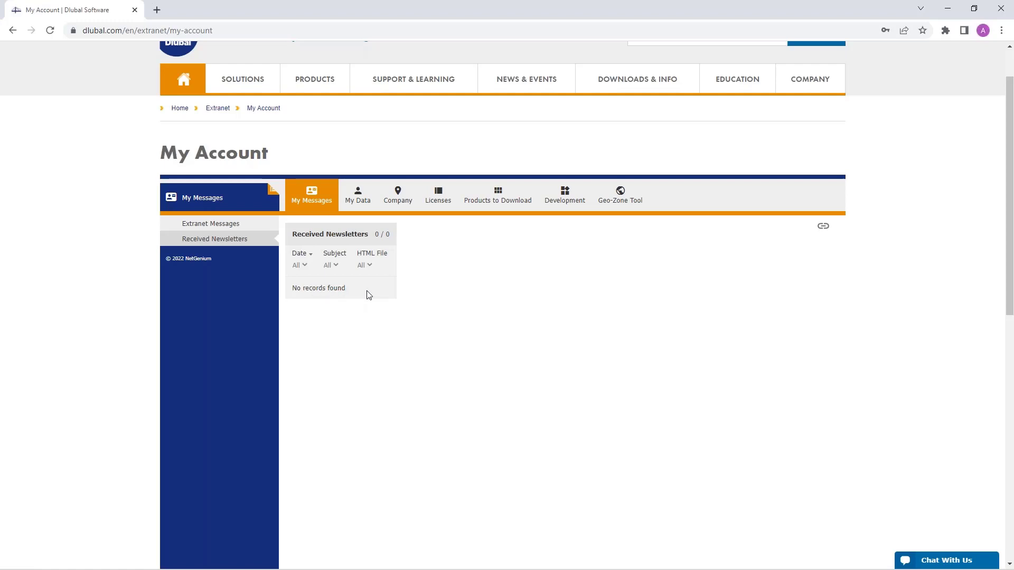
# Step: Examine the personal user data down to the admin rights, reserved licenses and online service identity, and view the personal activities
pyautogui.click(358, 197)
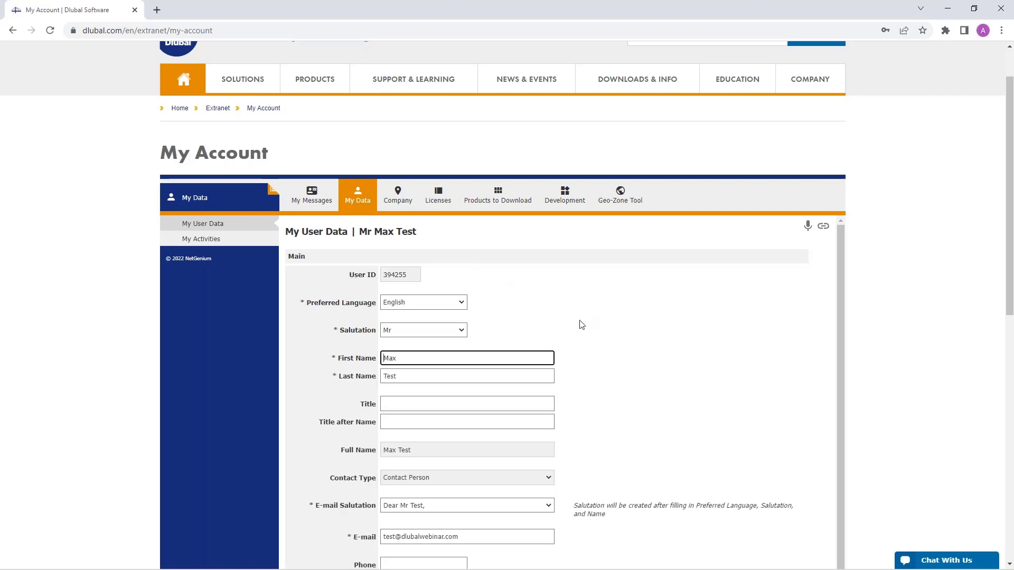
pyautogui.scroll(-1, 597, 358)
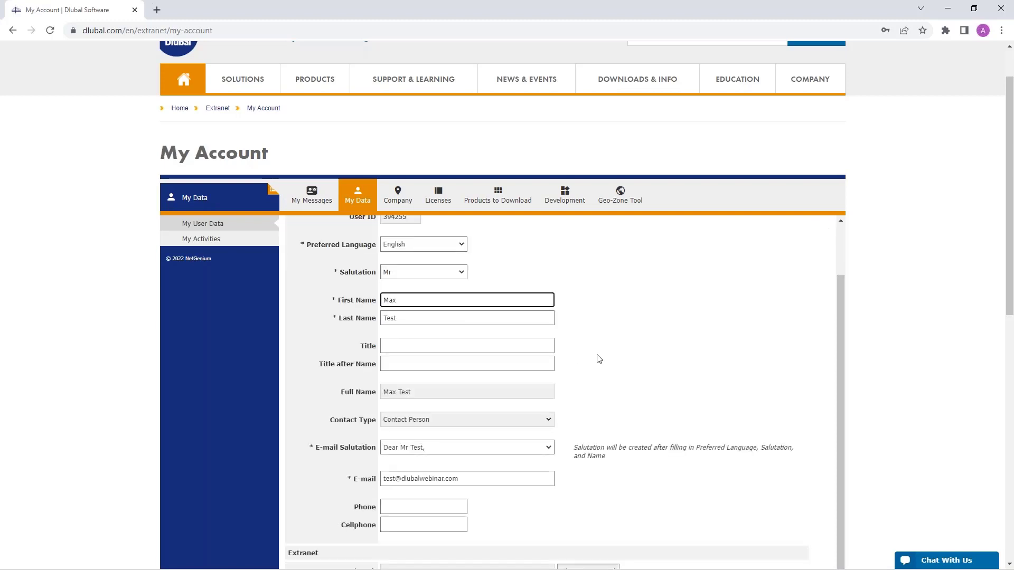
pyautogui.scroll(1, 599, 359)
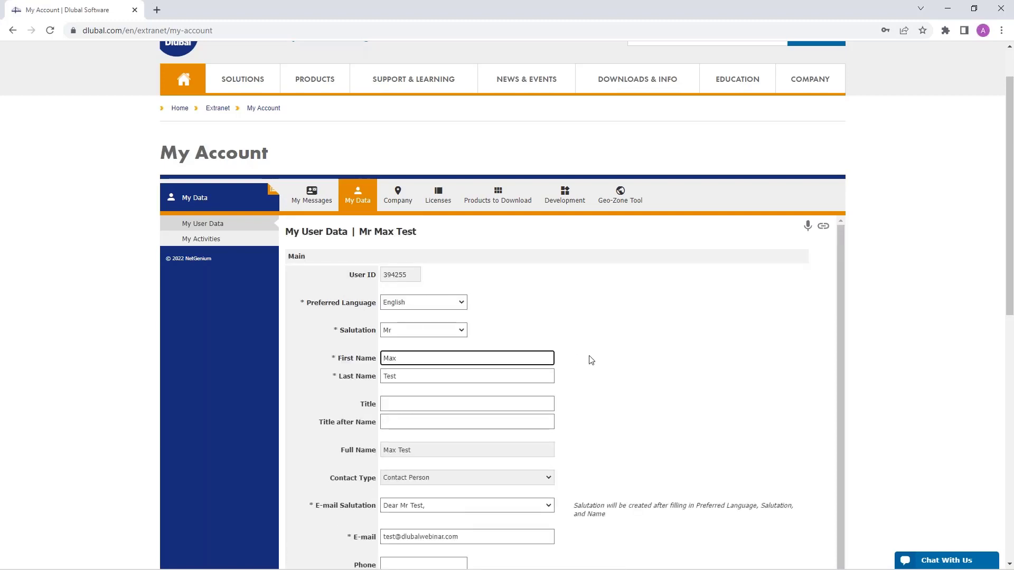
pyautogui.scroll(-2, 503, 364)
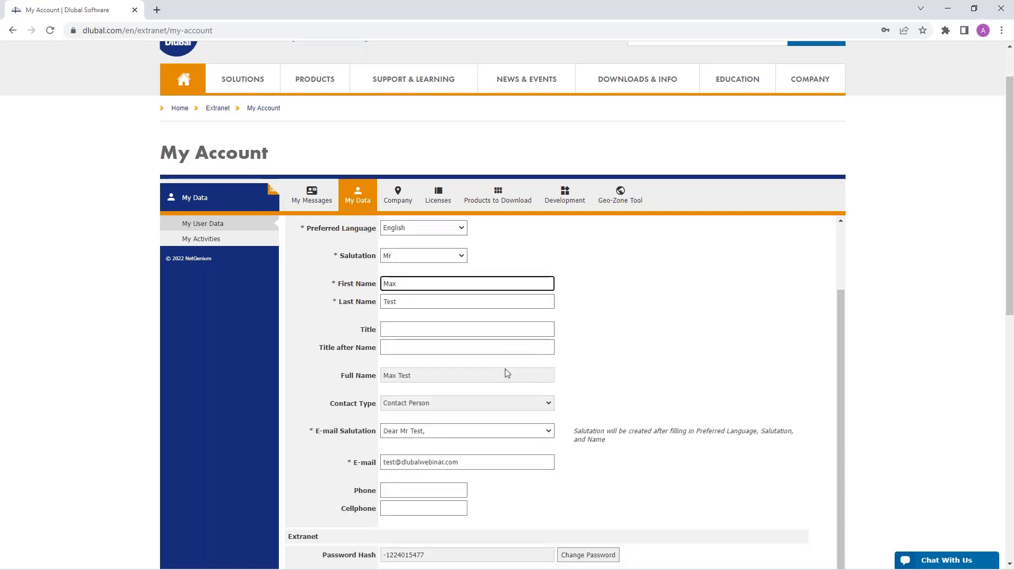
pyautogui.scroll(-5, 622, 460)
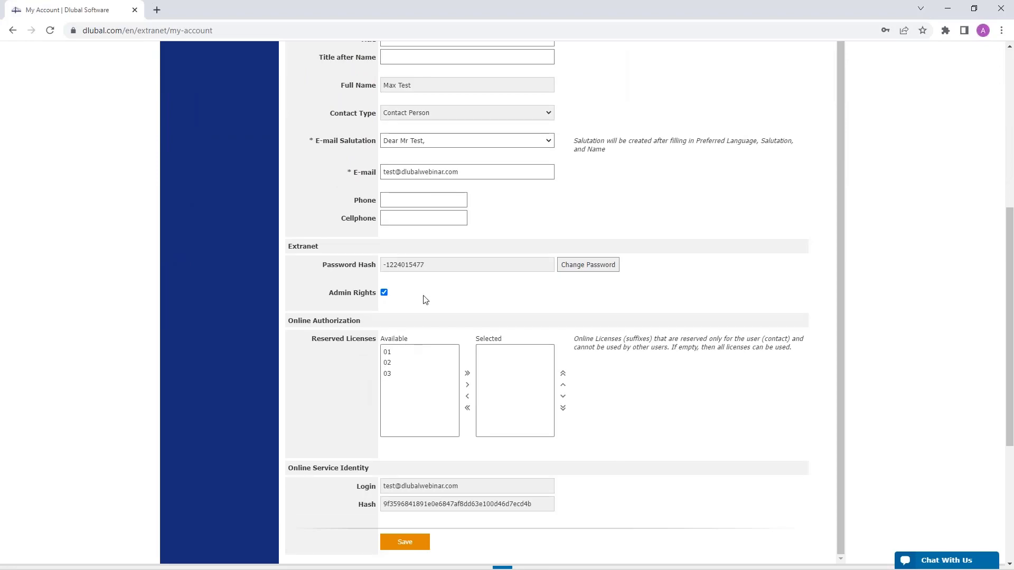
pyautogui.scroll(2, 424, 297)
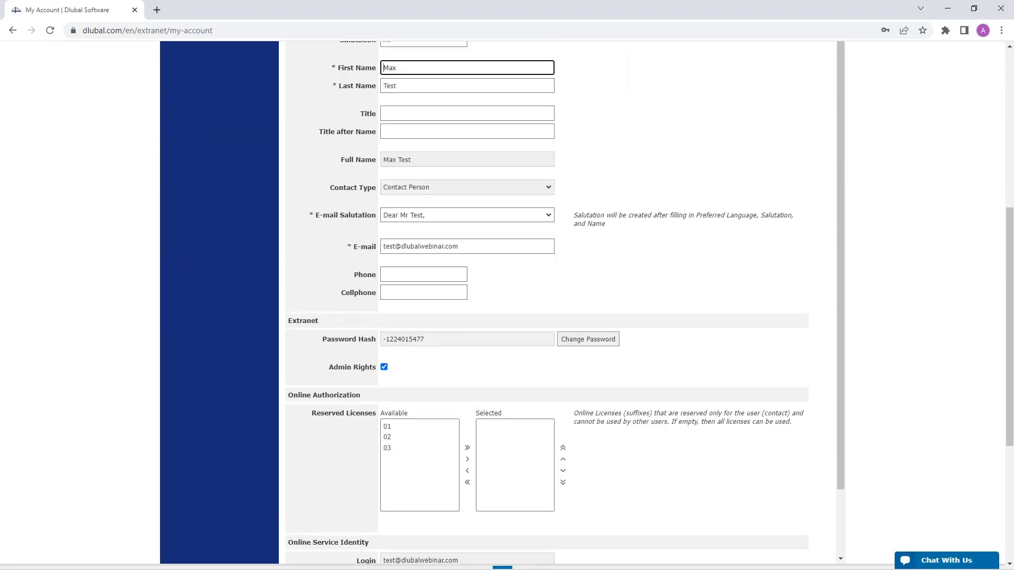
pyautogui.scroll(-2, 216, 155)
pyautogui.scroll(10, 216, 155)
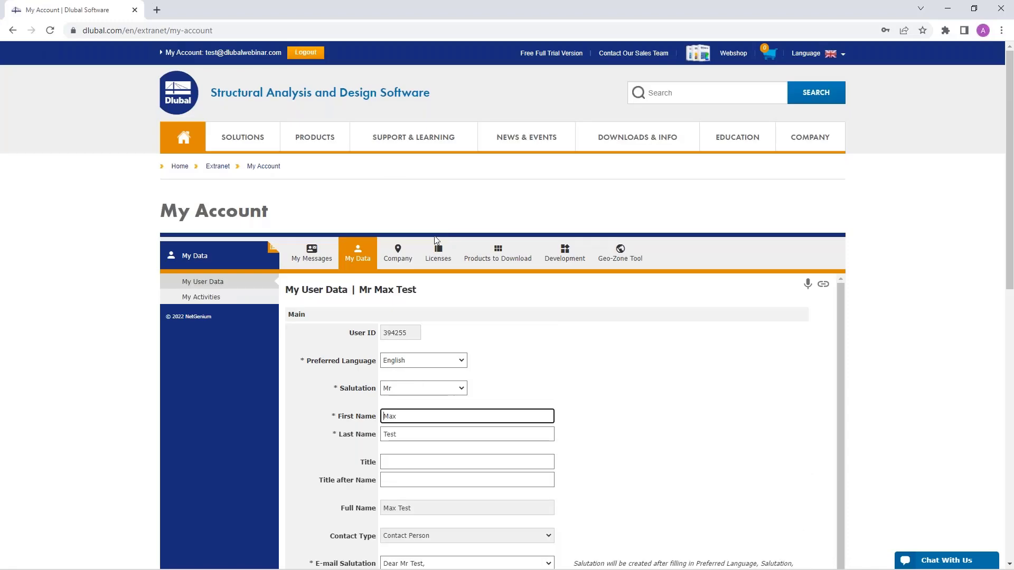
pyautogui.click(211, 297)
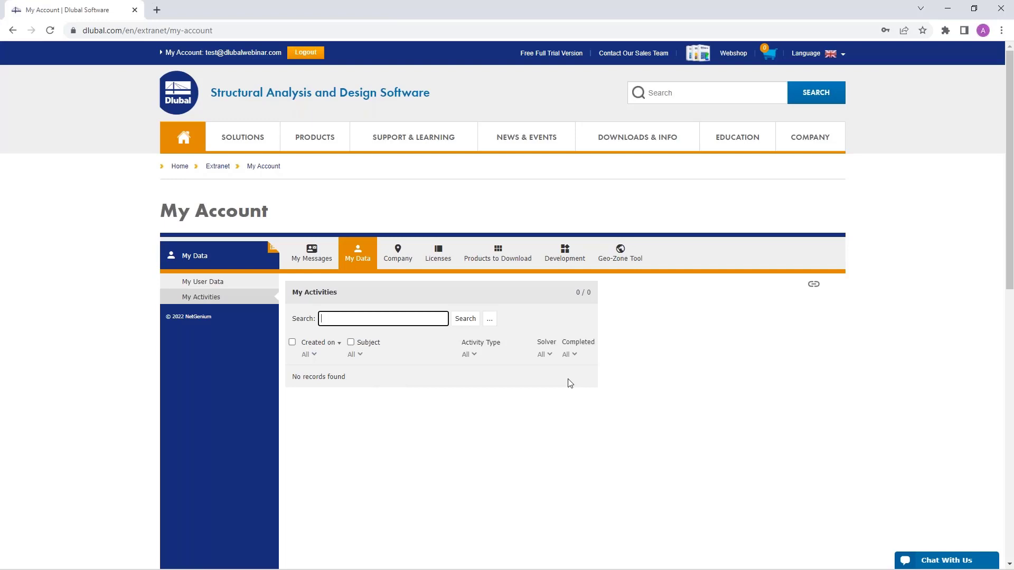
# Step: Examine the company record, including its contact data, address and report header settings
pyautogui.click(396, 257)
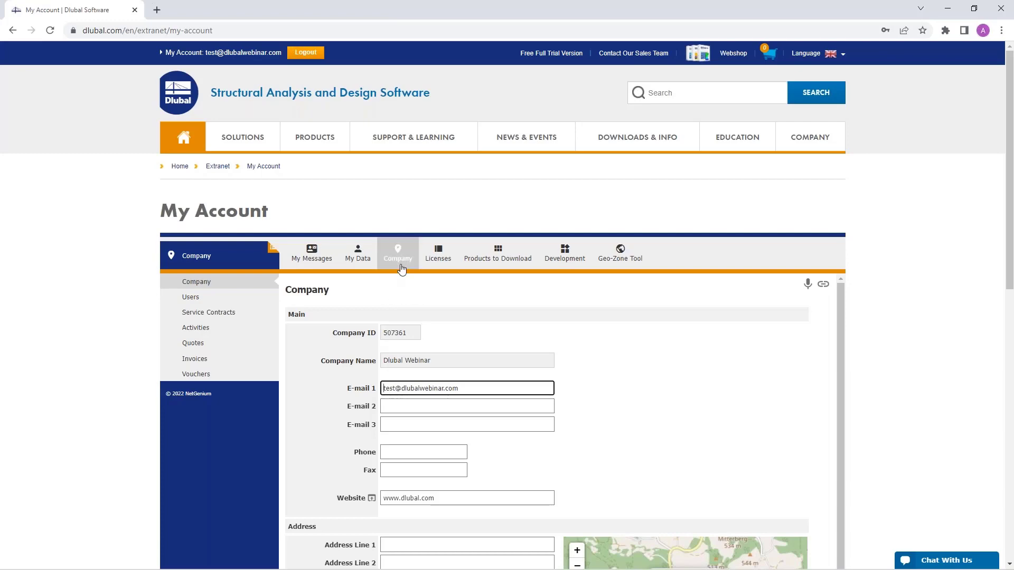
pyautogui.scroll(-1, 604, 379)
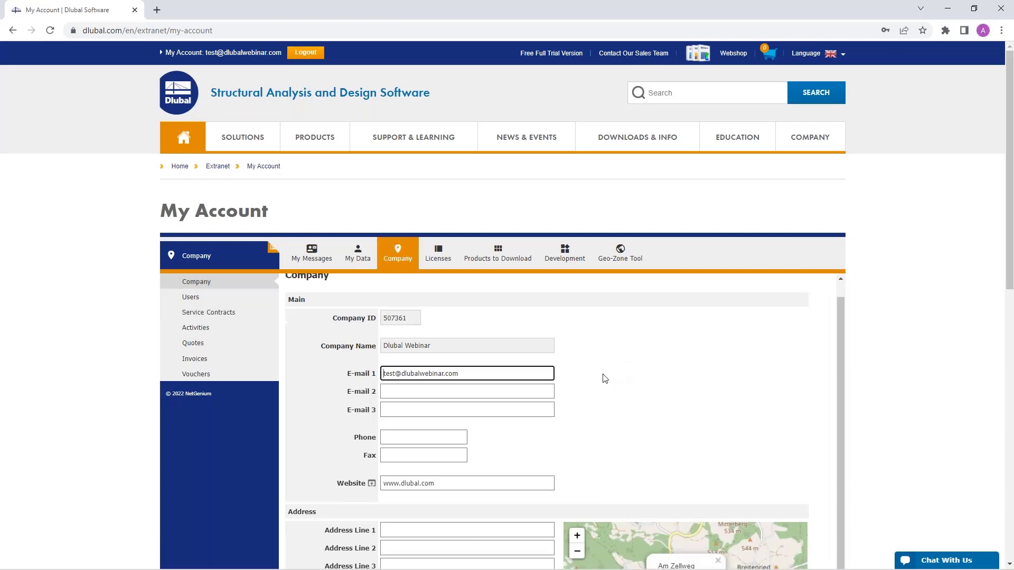
pyautogui.scroll(-5, 605, 379)
pyautogui.scroll(-3, 480, 324)
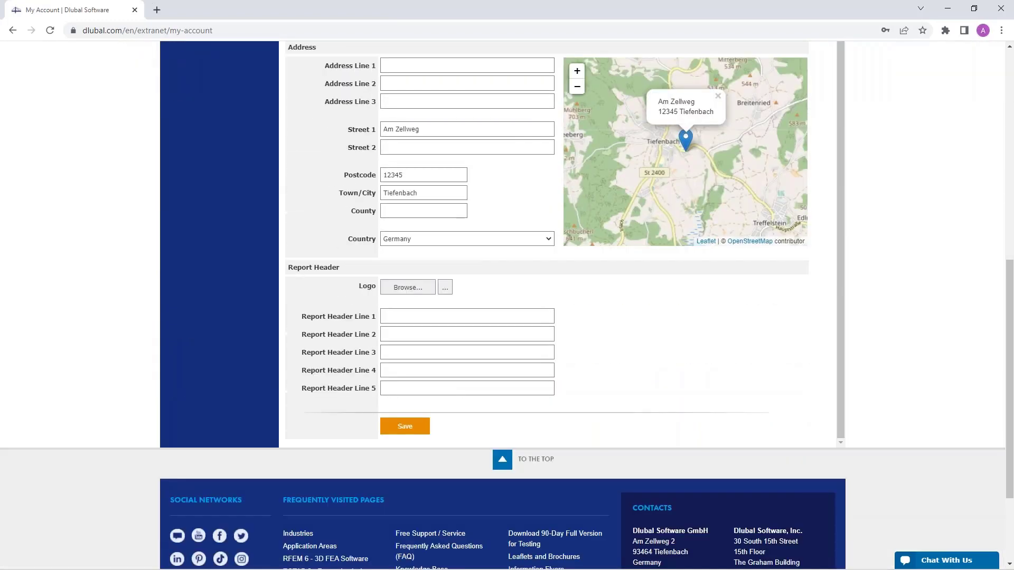
pyautogui.scroll(-2, 507, 264)
pyautogui.scroll(10, 511, 261)
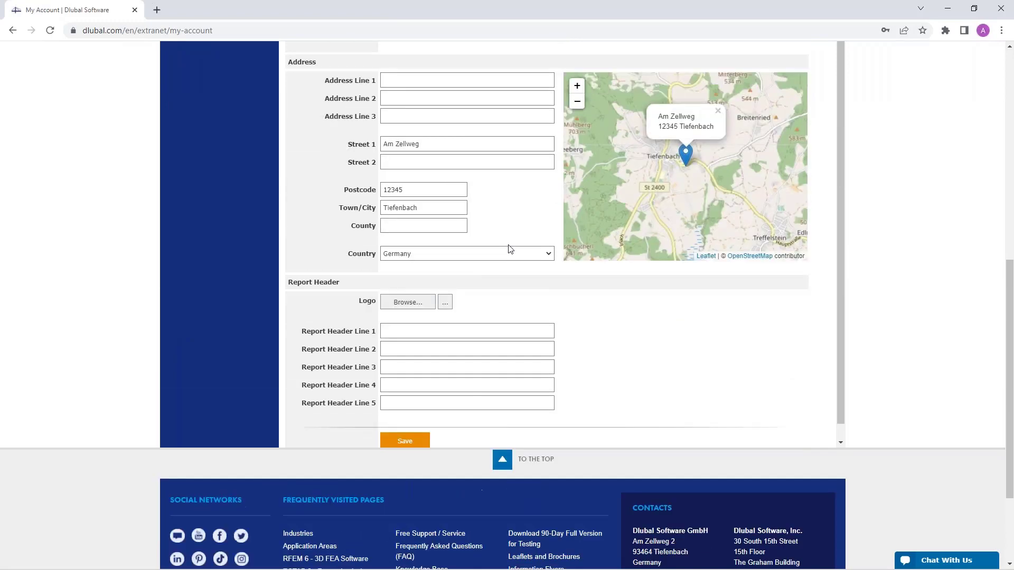
# Step: View the company's active users and examine the new-user form, including its admin rights and reserved licenses options
pyautogui.click(191, 299)
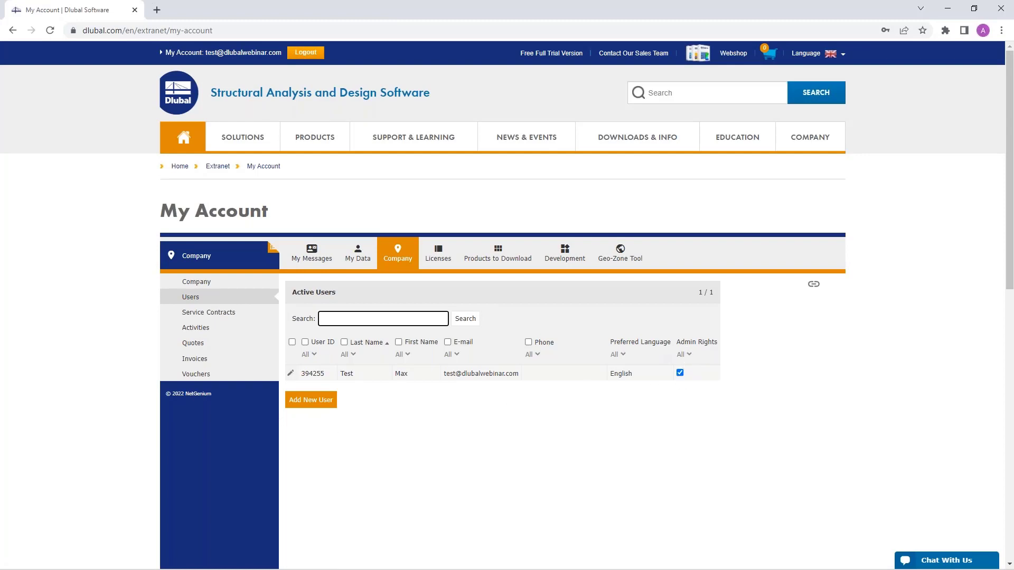
pyautogui.click(310, 400)
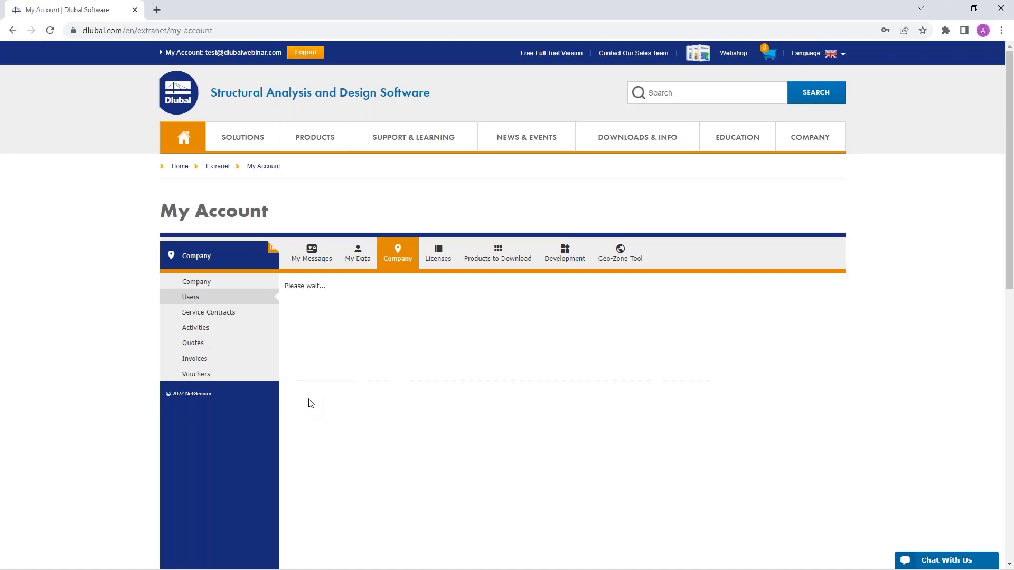
pyautogui.scroll(-5, 491, 411)
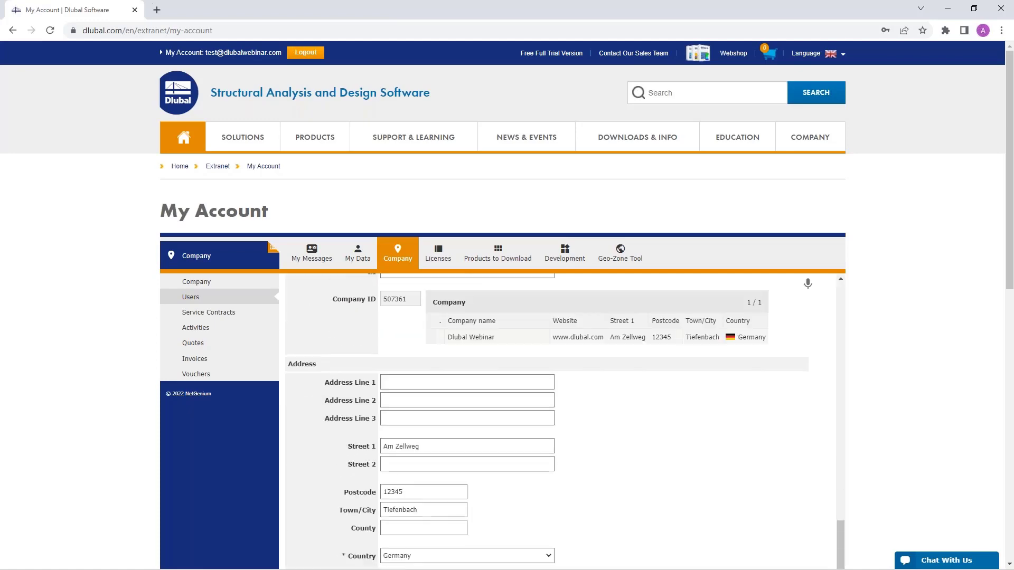
pyautogui.scroll(-5, 489, 475)
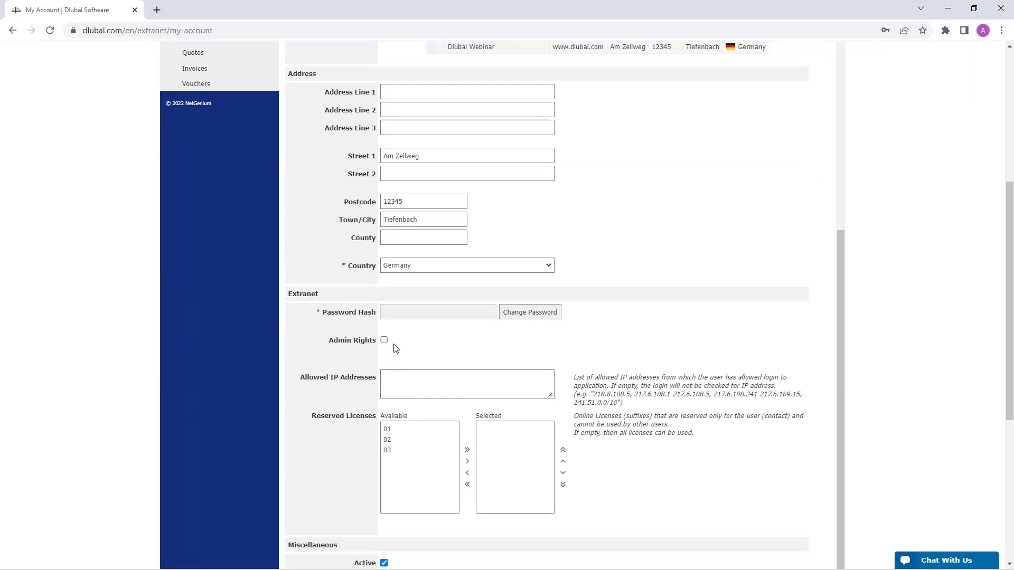
pyautogui.scroll(8, 396, 348)
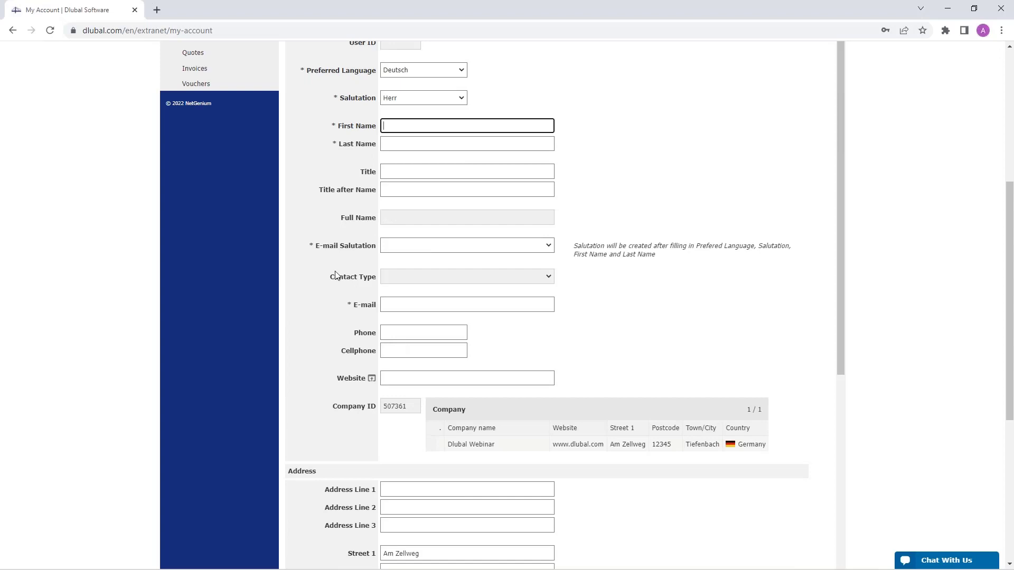
pyautogui.scroll(6, 333, 274)
# Step: Look through the company's service contracts, user activities, quotes, invoices and vouchers
pyautogui.click(211, 314)
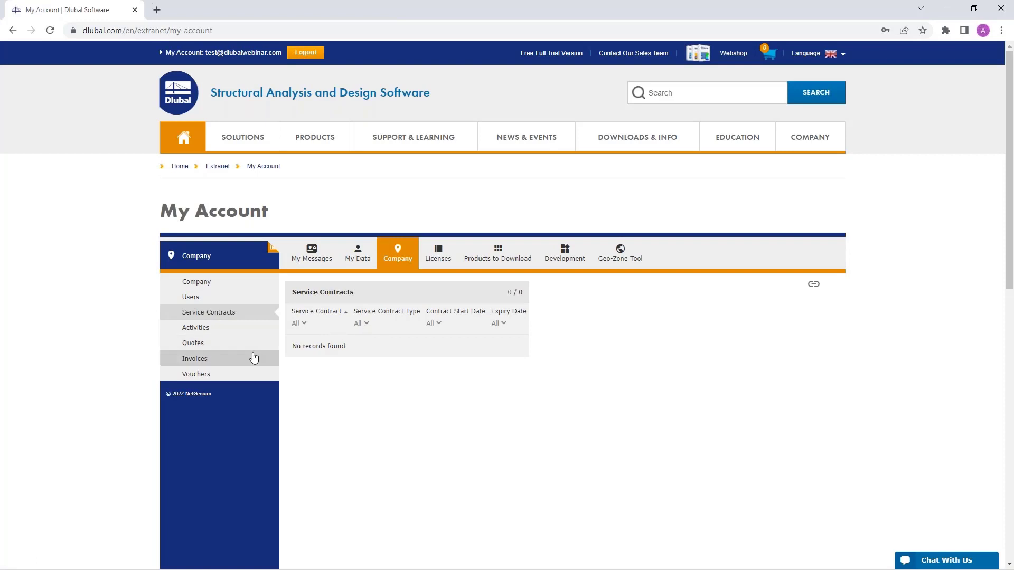
pyautogui.click(229, 332)
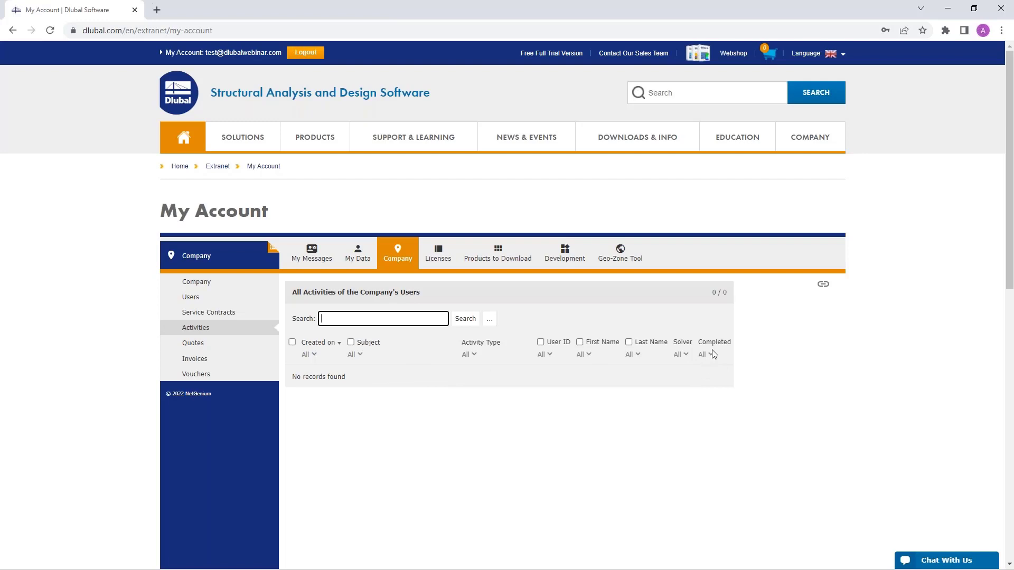
pyautogui.click(193, 344)
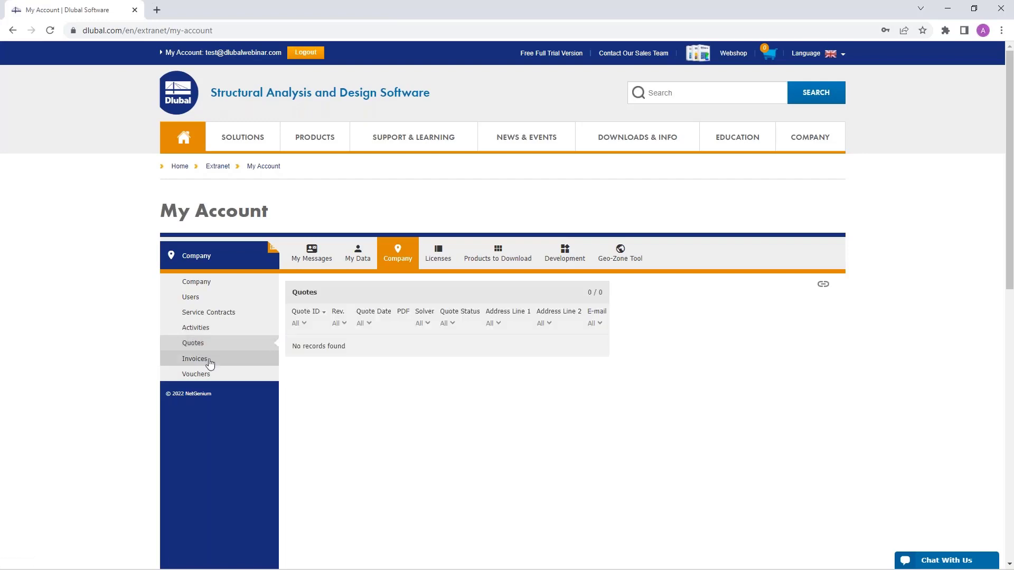
pyautogui.click(210, 359)
pyautogui.click(201, 376)
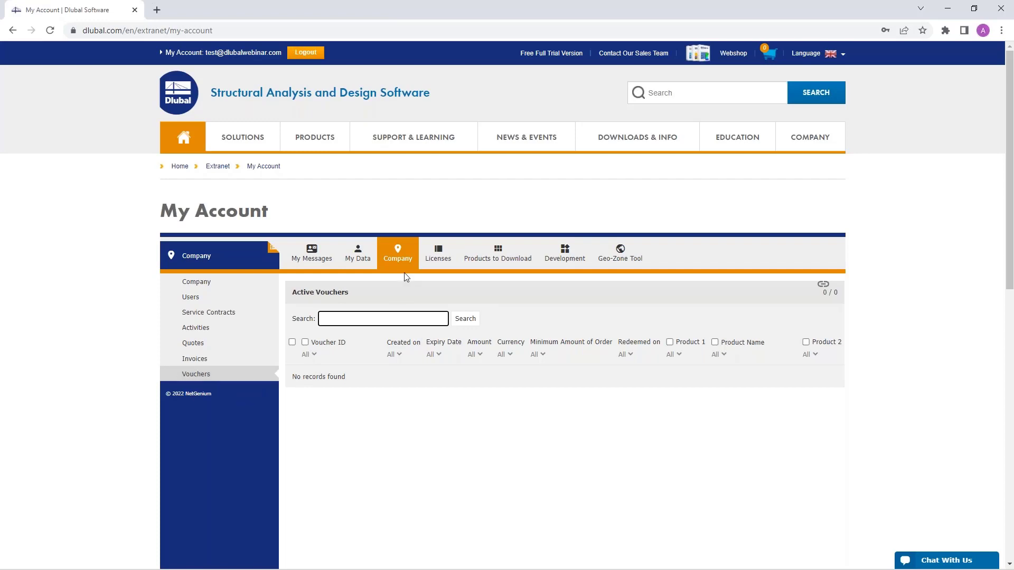
# Step: Examine which RFEM 6, RSTAB 9, RSECTION 1 and service products are assigned to licenses 01, 02 and 03
pyautogui.click(438, 255)
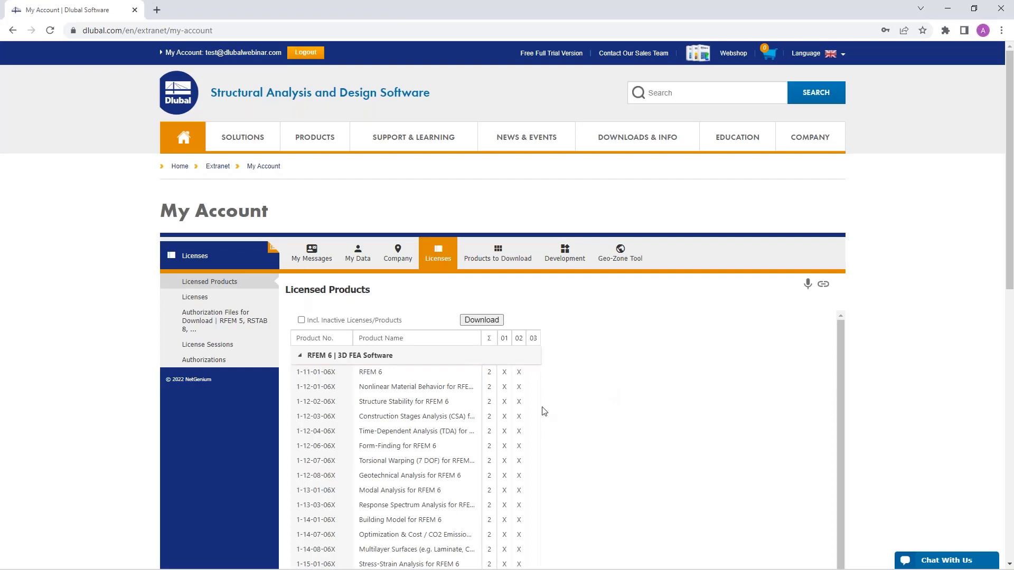
pyautogui.scroll(-2, 544, 411)
pyautogui.scroll(2, 544, 412)
pyautogui.scroll(-2, 771, 362)
pyautogui.scroll(2, 776, 358)
pyautogui.scroll(-4, 1005, 260)
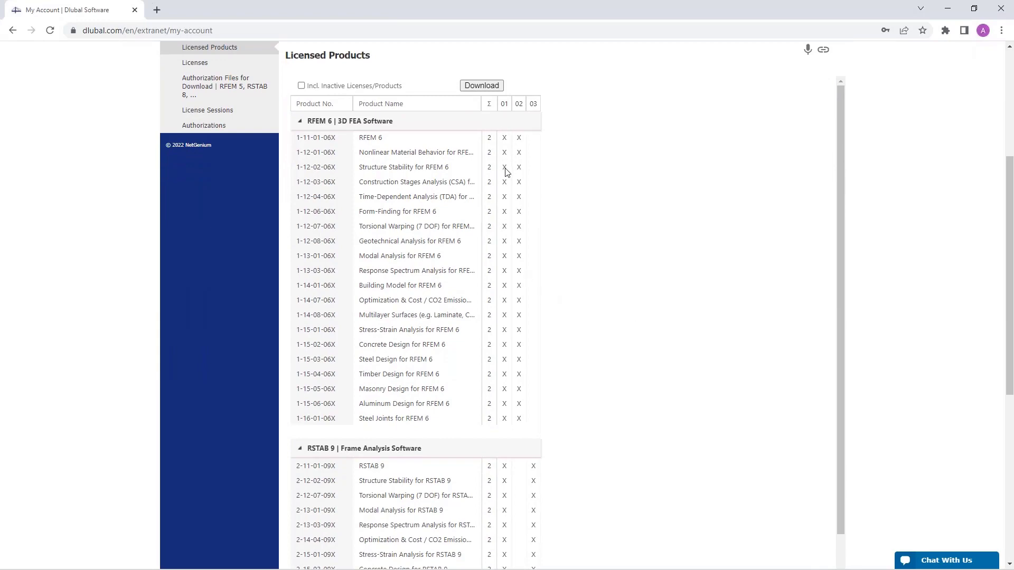
pyautogui.scroll(-2, 503, 468)
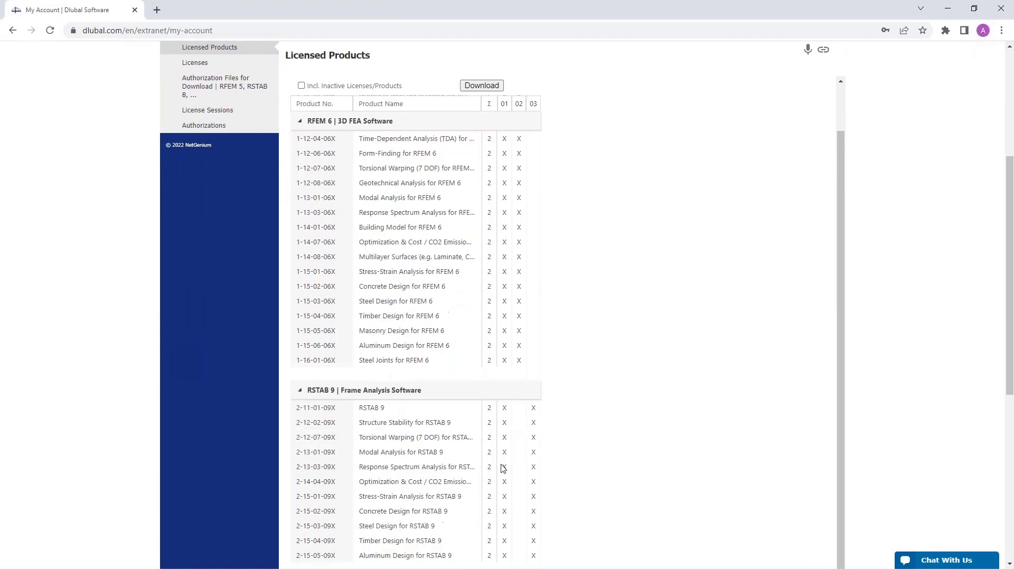
pyautogui.scroll(-1, 503, 468)
pyautogui.scroll(1, 347, 154)
pyautogui.scroll(-1, 430, 256)
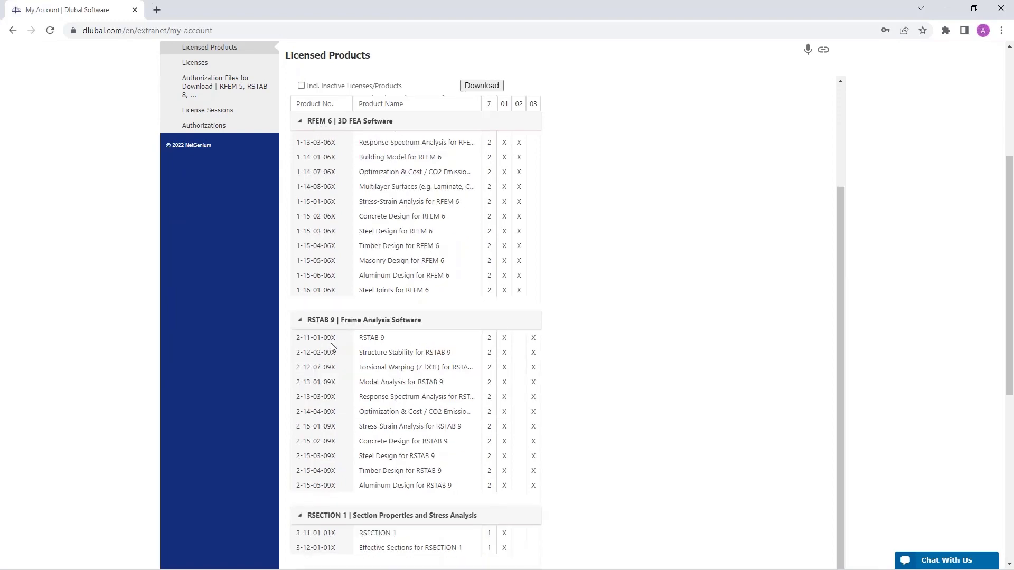
pyautogui.scroll(-3, 451, 389)
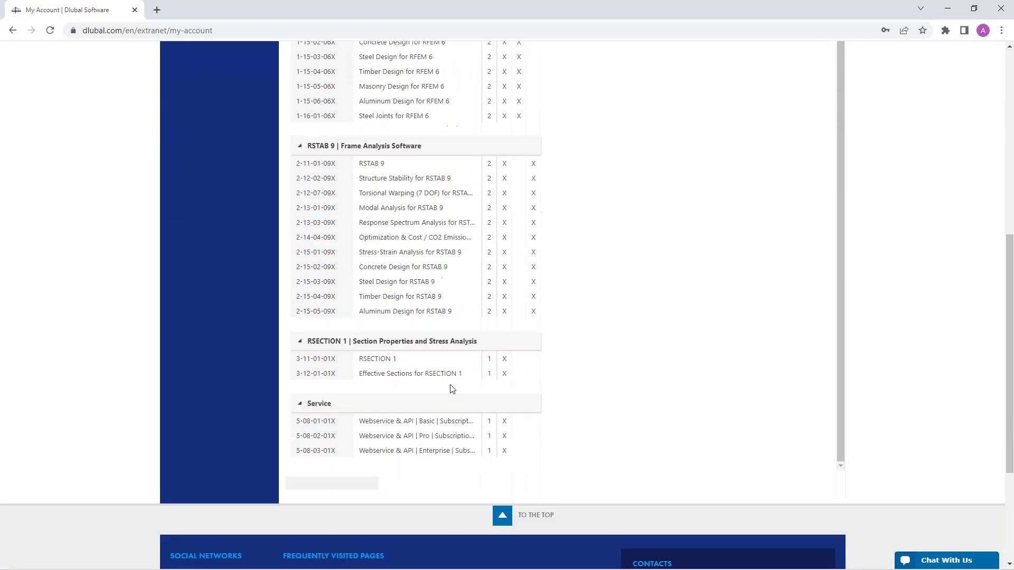
pyautogui.scroll(2, 451, 389)
pyautogui.scroll(1, 451, 389)
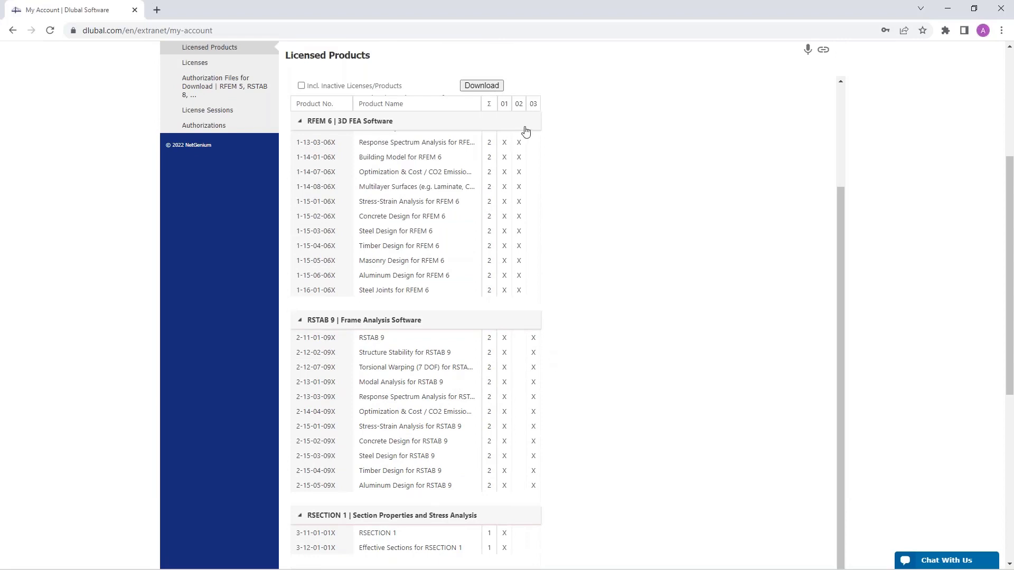
pyautogui.moveTo(533, 104)
pyautogui.scroll(3, 572, 363)
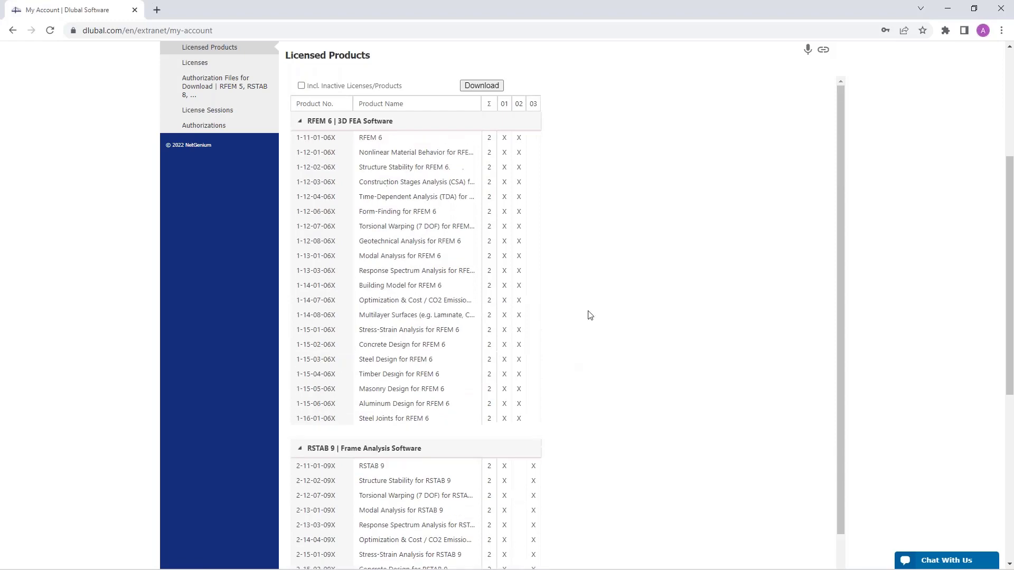
pyautogui.scroll(4, 369, 310)
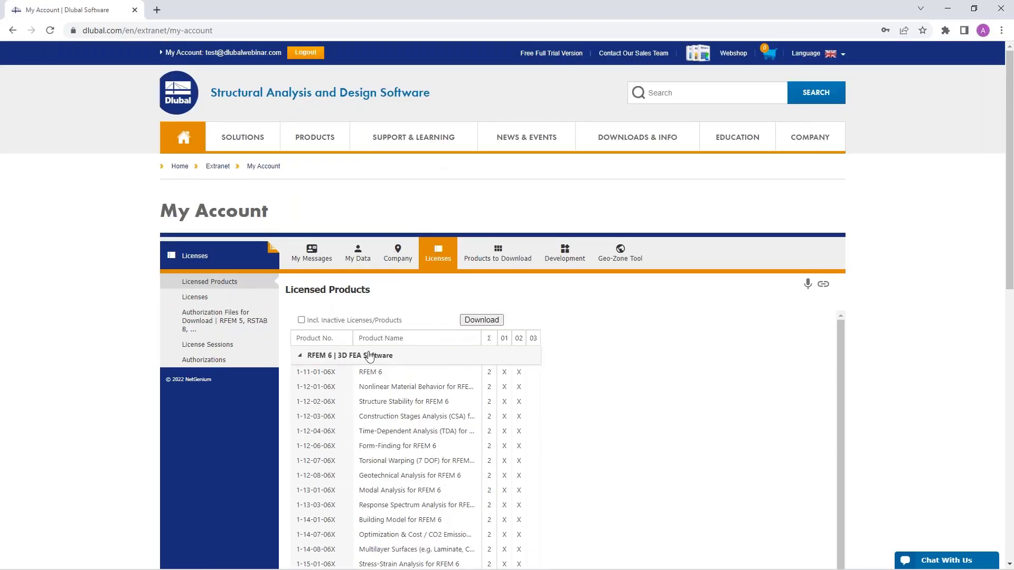
# Step: View the active licenses, the currently borrowed licenses and the authorization files for RFEM 5 and RSTAB 8
pyautogui.click(193, 297)
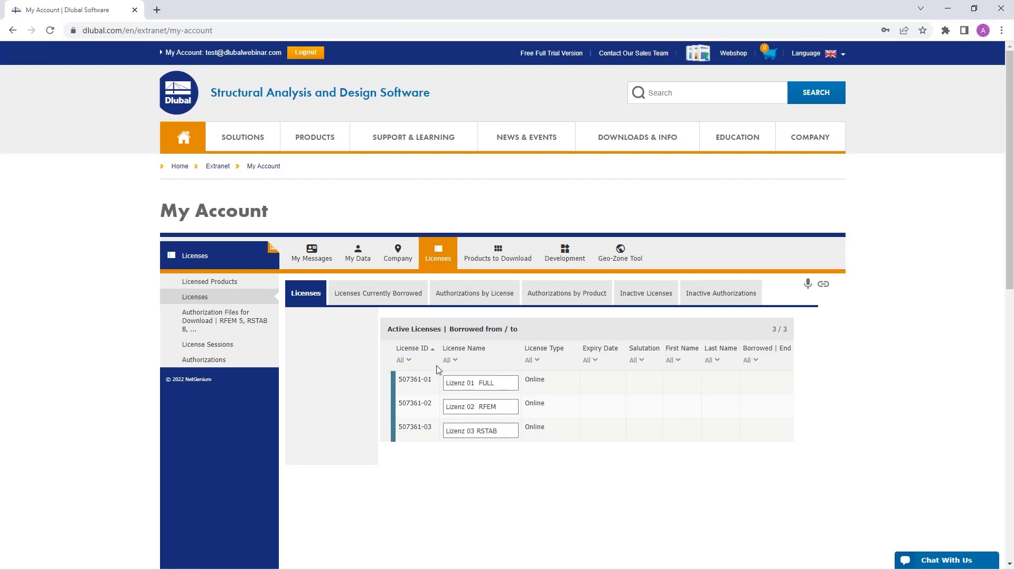
pyautogui.click(360, 296)
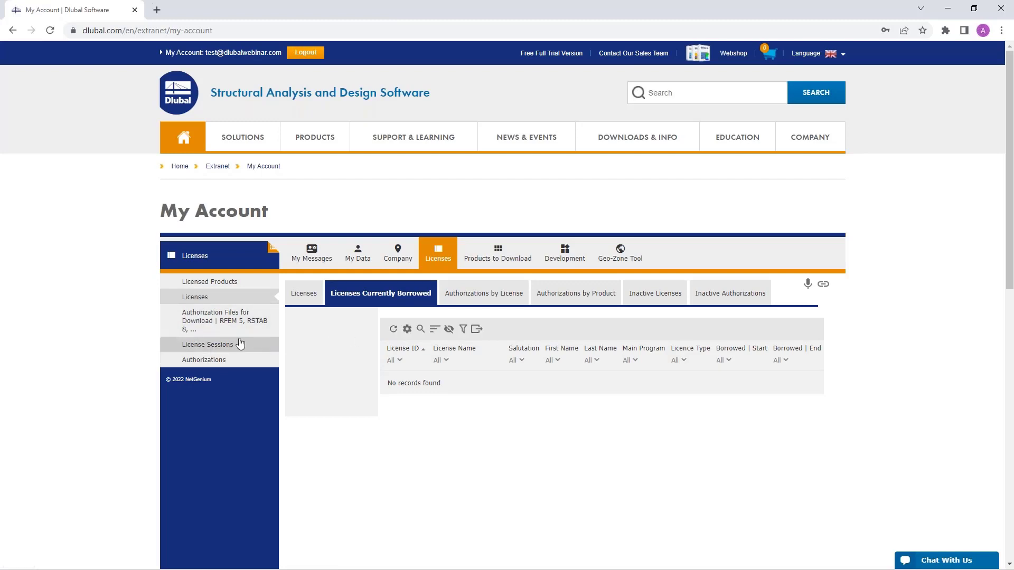
pyautogui.click(208, 322)
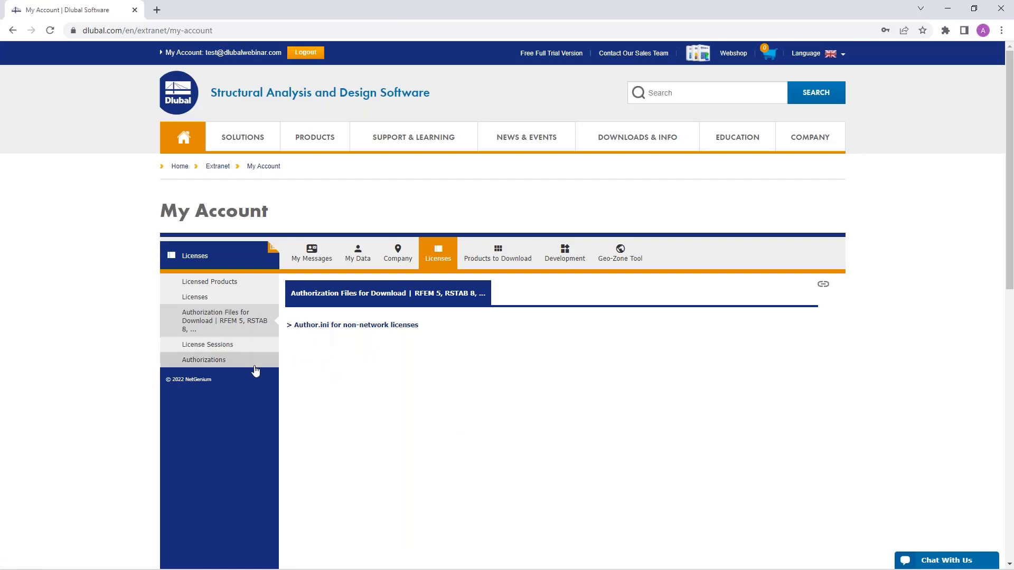
# Step: View the active license sessions for online licenses and look through the active authorizations
pyautogui.click(216, 346)
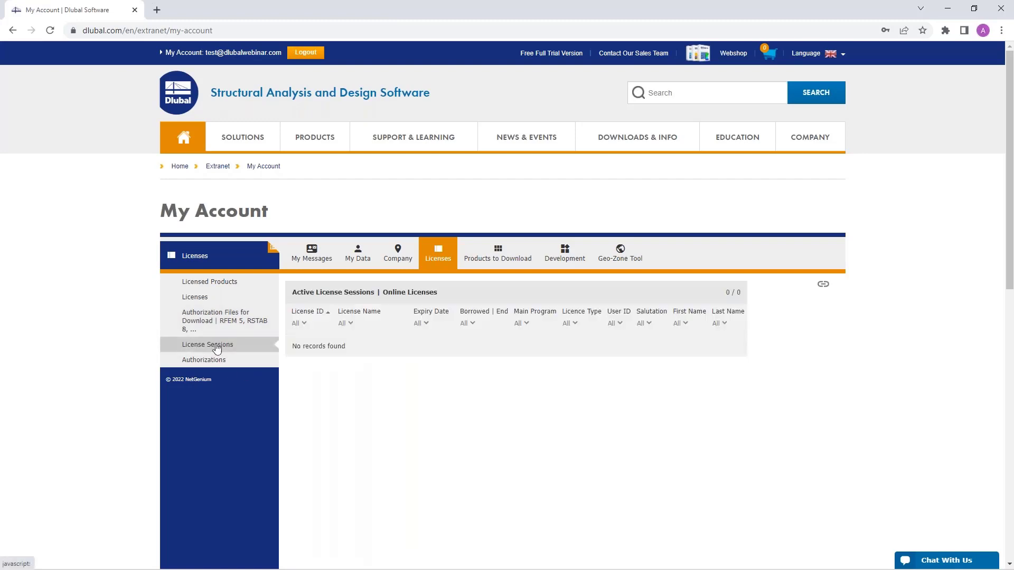
pyautogui.click(214, 360)
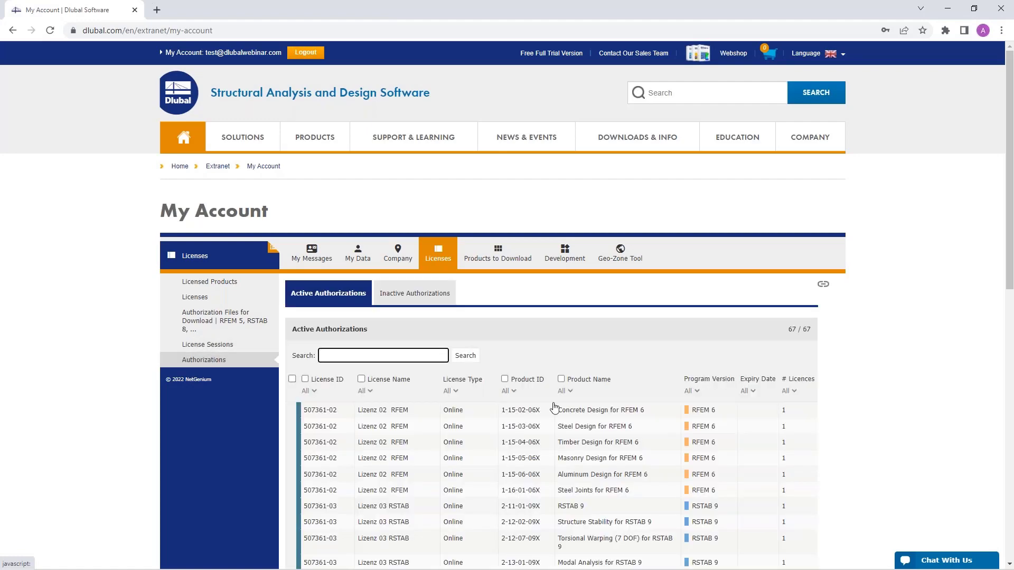
pyautogui.scroll(-2, 553, 407)
pyautogui.scroll(2, 554, 407)
# Step: View the current program versions available to download for the New Generation R20 and for R19
pyautogui.click(491, 257)
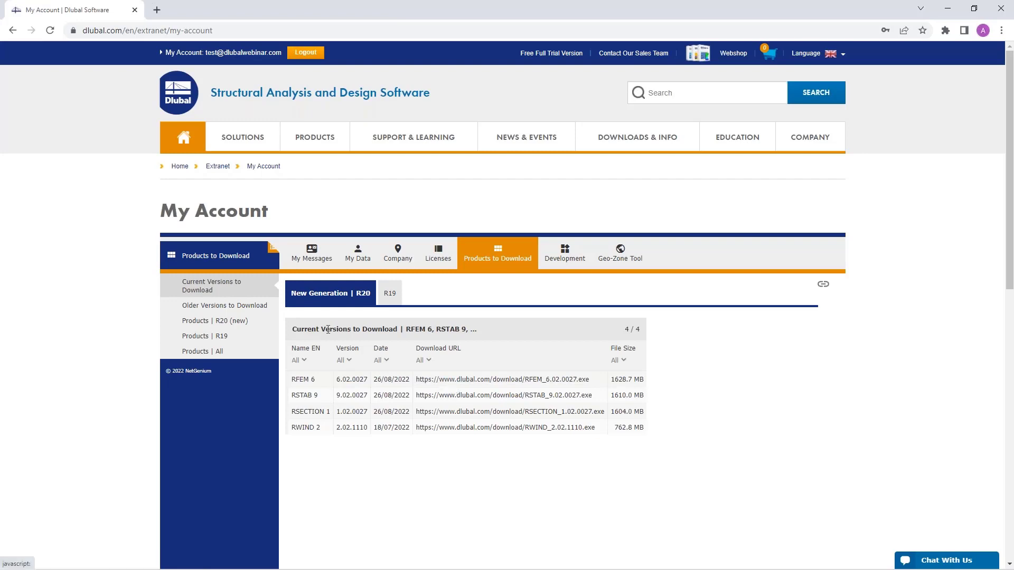
pyautogui.click(354, 323)
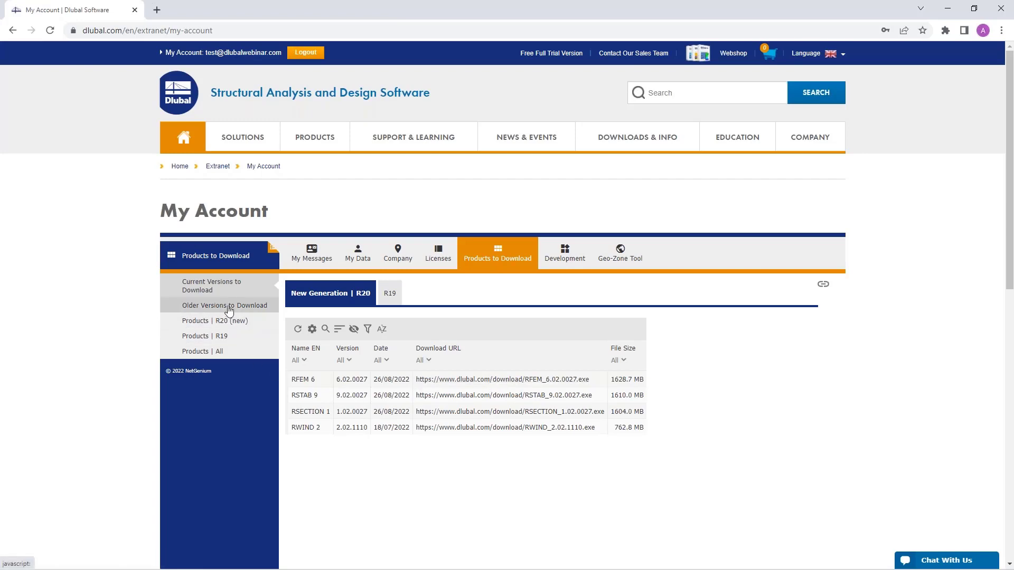
pyautogui.click(389, 295)
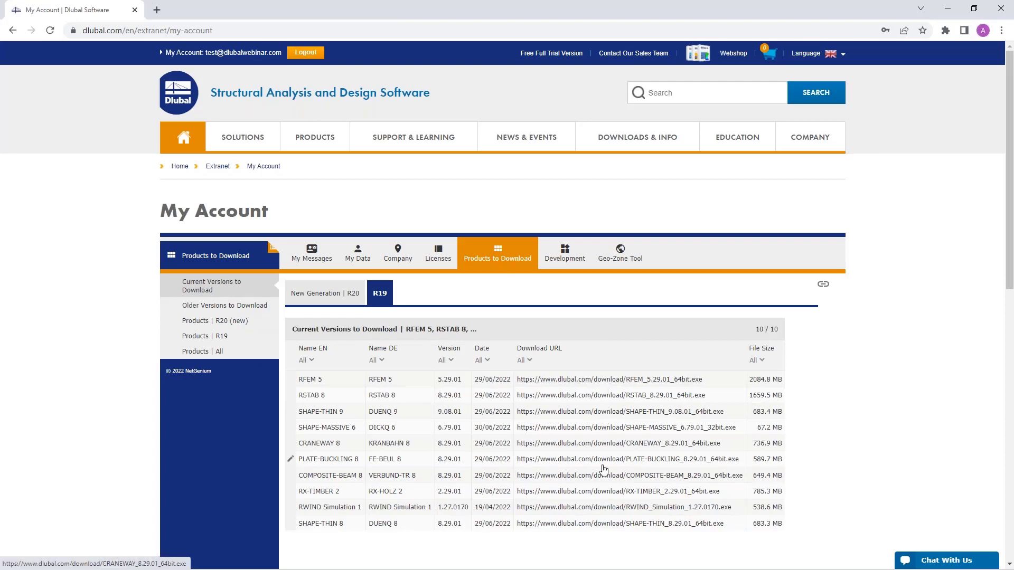
# Step: Look through the older program versions available to download for customers with a service contract
pyautogui.click(215, 306)
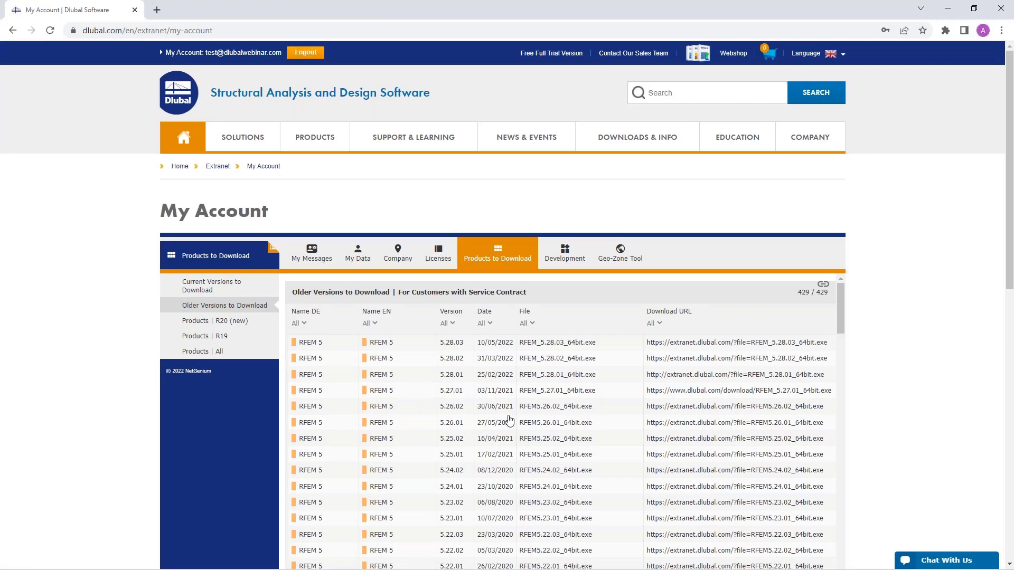
pyautogui.scroll(-3, 509, 421)
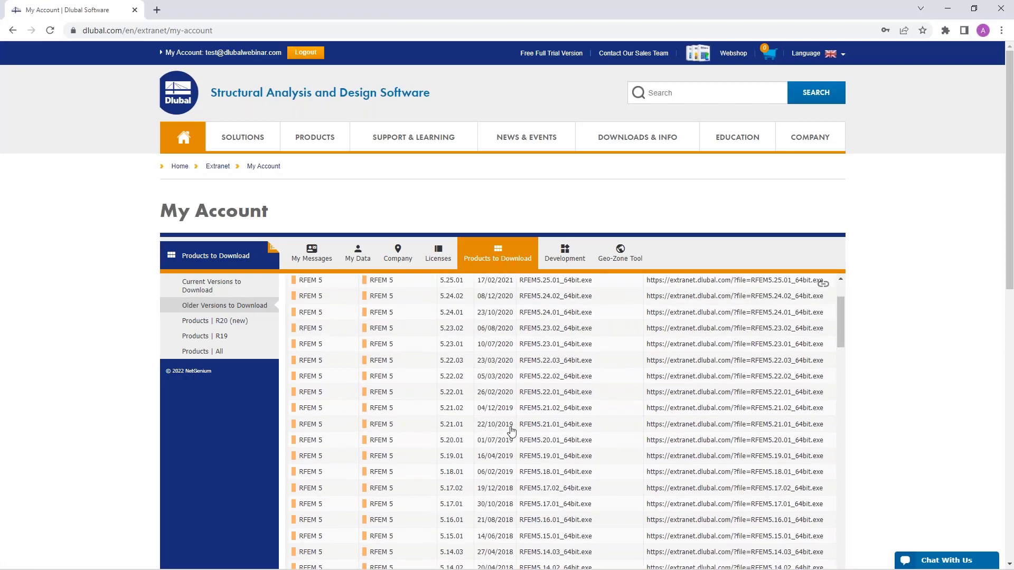
pyautogui.scroll(-15, 561, 447)
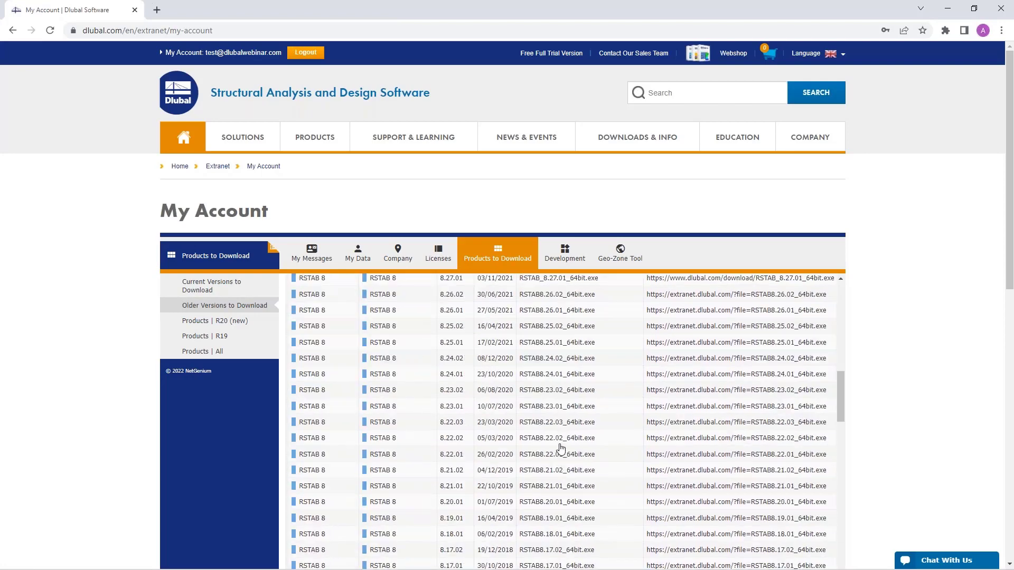
pyautogui.scroll(15, 507, 438)
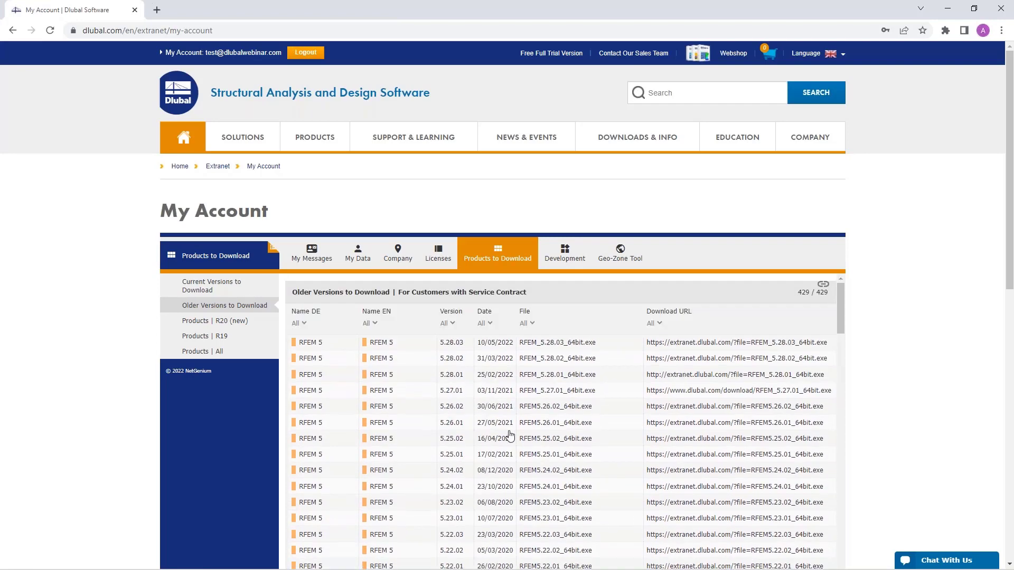
# Step: Browse the first-license products of R20 and open the product web page of Form-Finding for RFEM 6
pyautogui.click(201, 321)
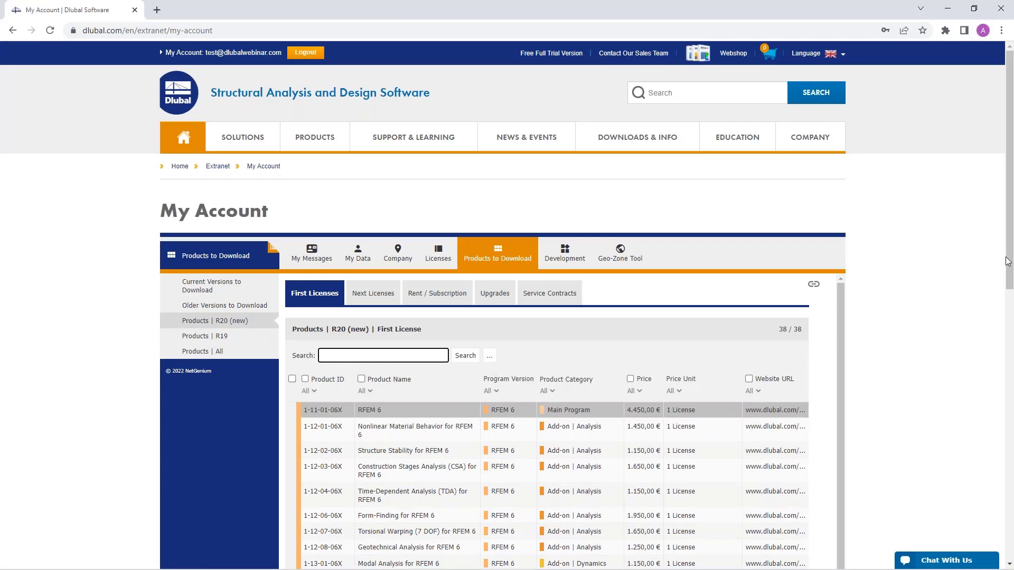
pyautogui.moveTo(1007, 261); pyautogui.dragTo(1012, 334)
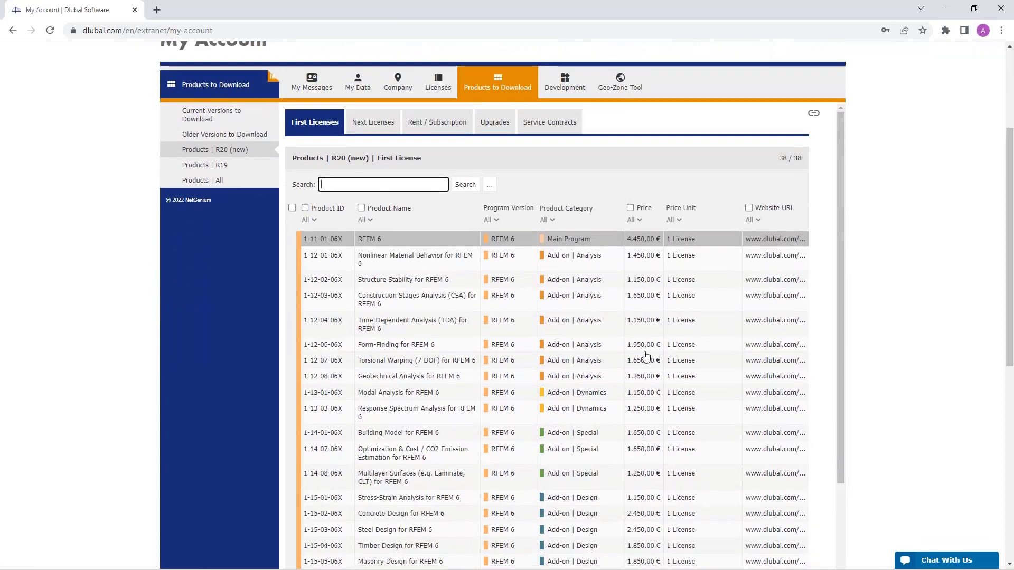
pyautogui.click(459, 349)
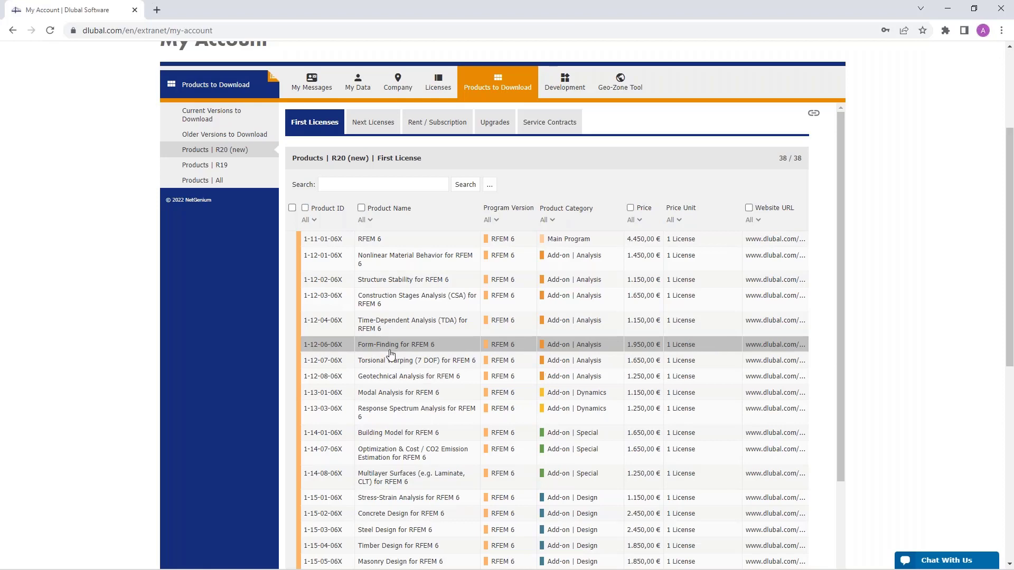
pyautogui.click(775, 346)
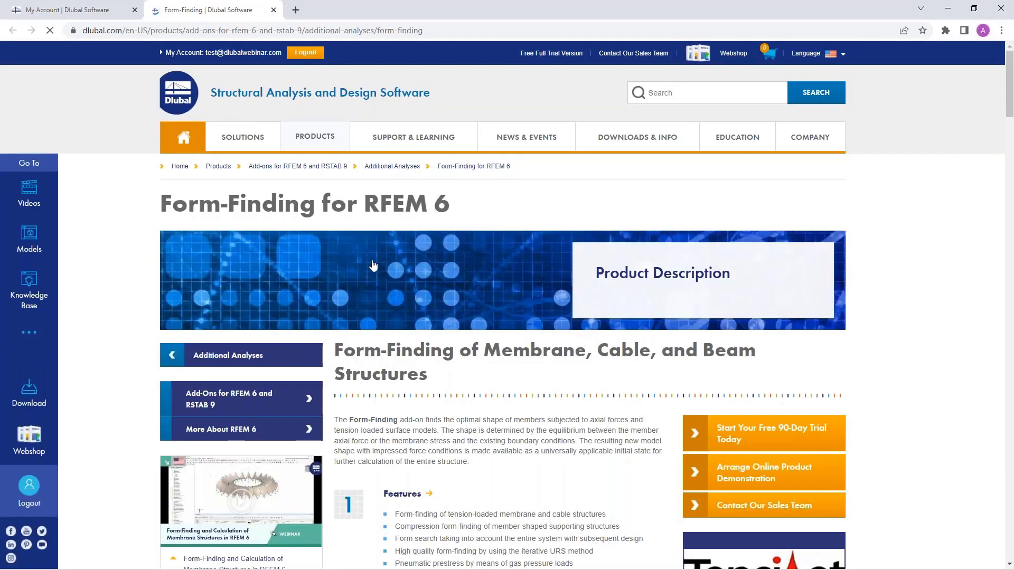
# Step: Examine the features, purchased licenses and price options on the Form-Finding product page
pyautogui.scroll(-2, 884, 328)
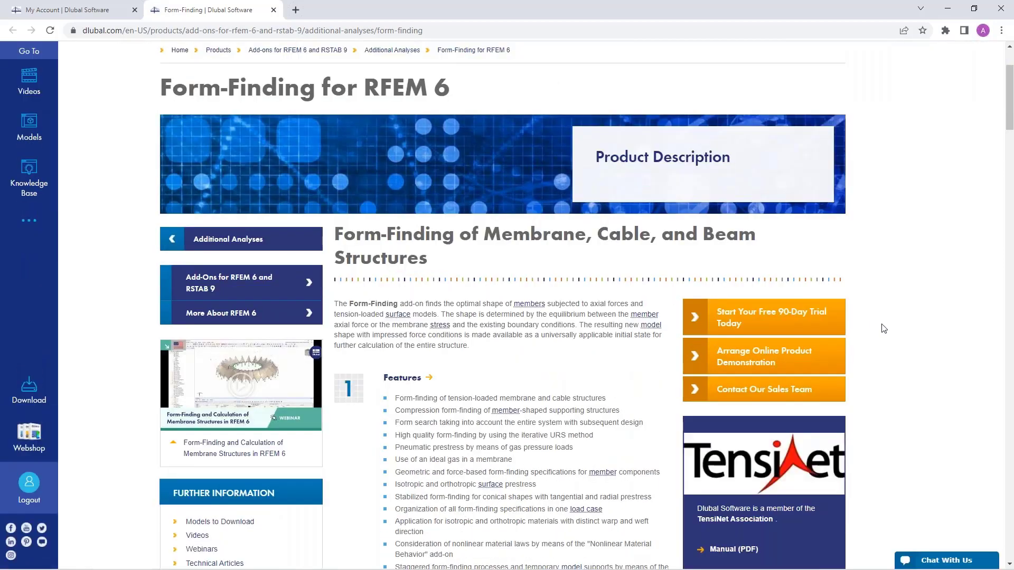
pyautogui.scroll(-20, 883, 328)
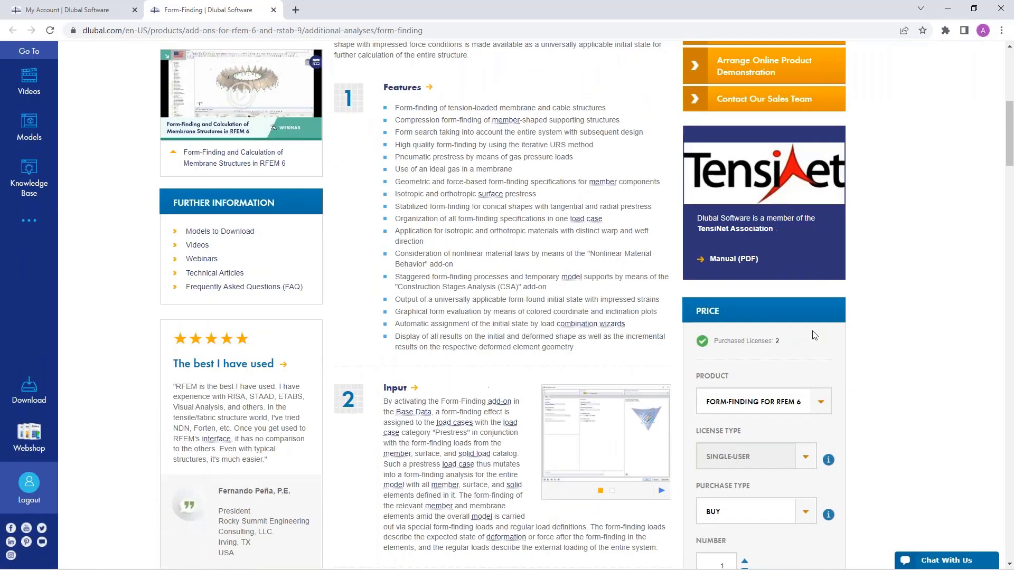
pyautogui.scroll(20, 769, 335)
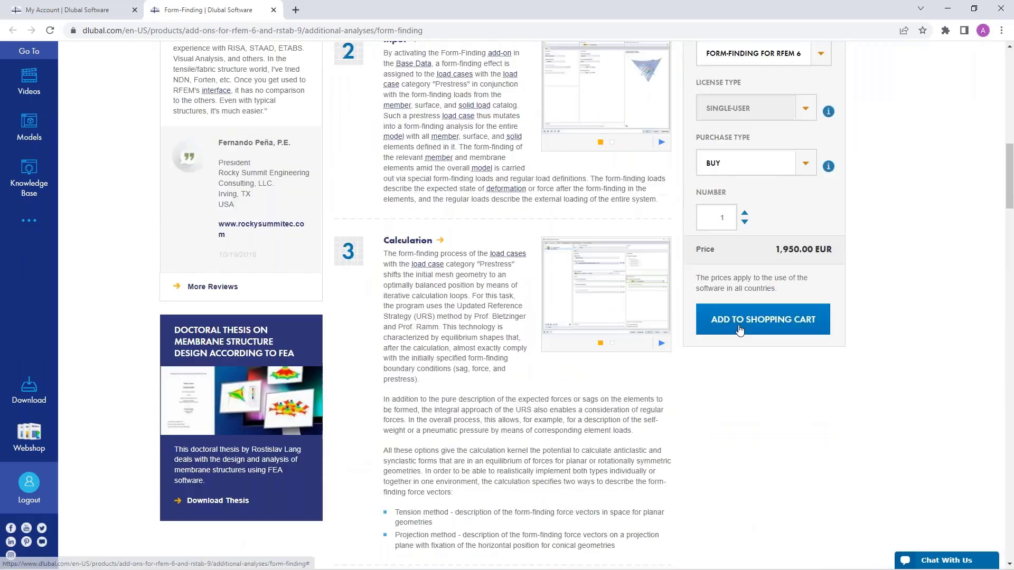
pyautogui.scroll(2, 680, 322)
pyautogui.scroll(-2, 680, 322)
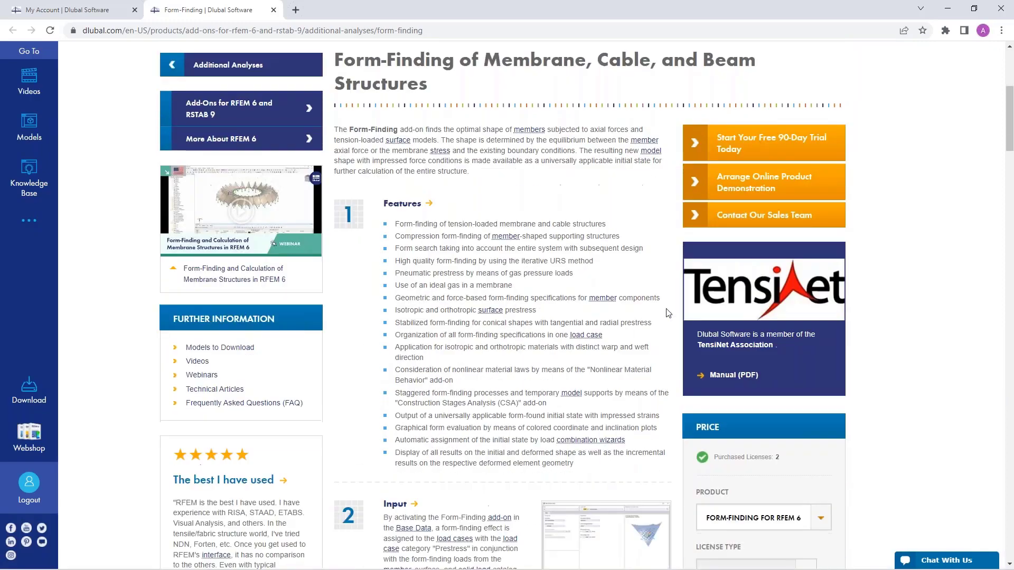
pyautogui.scroll(6, 681, 323)
# Step: Return to the My Account page and view the R19 product list and the list of all products
pyautogui.click(64, 9)
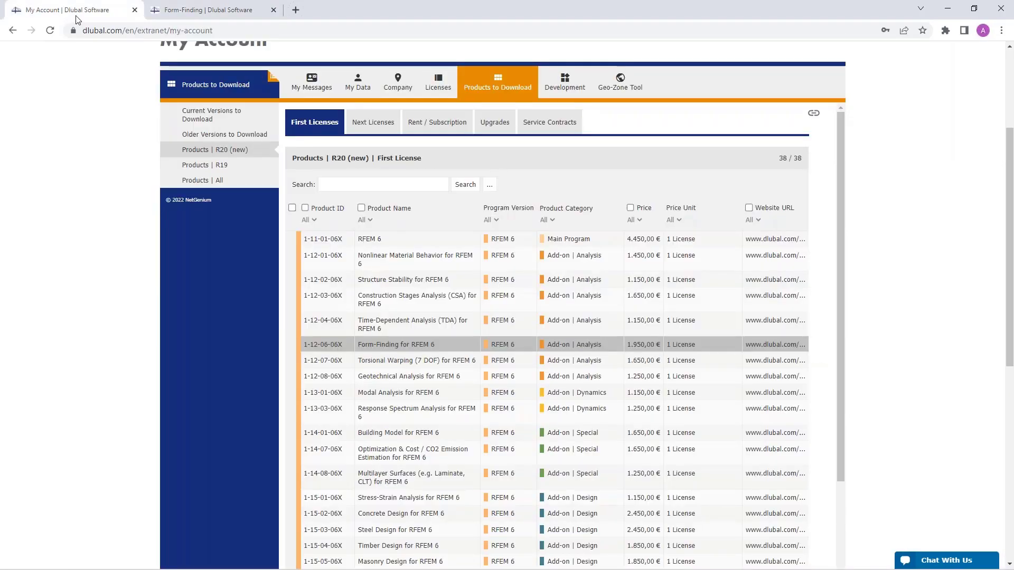
pyautogui.click(204, 165)
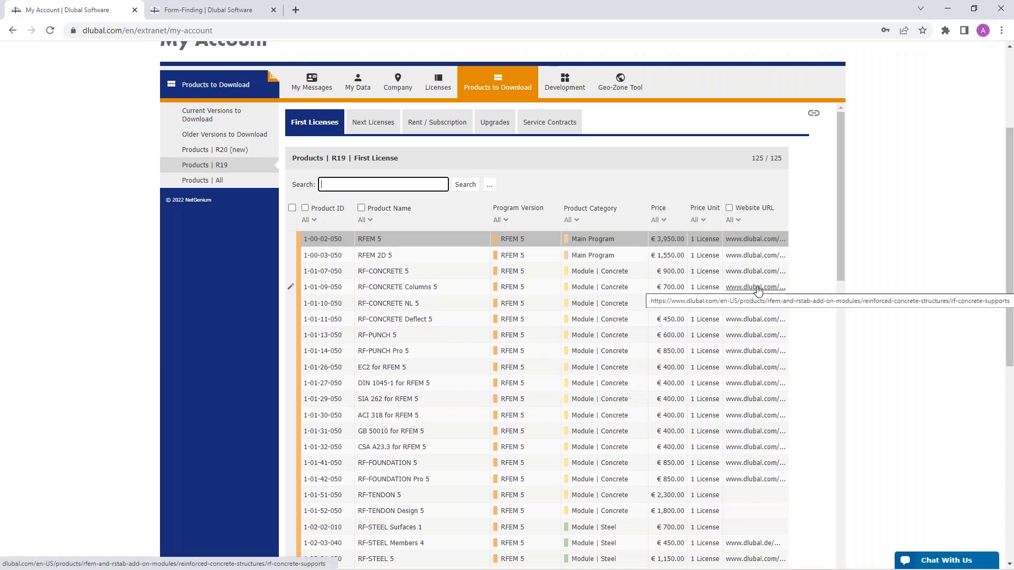
pyautogui.click(203, 180)
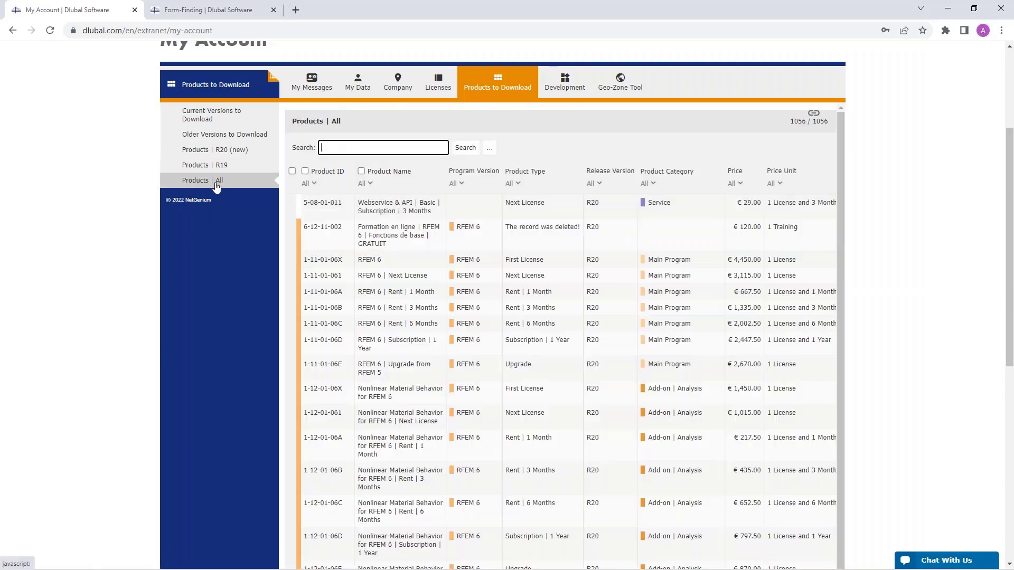
pyautogui.scroll(3, 515, 329)
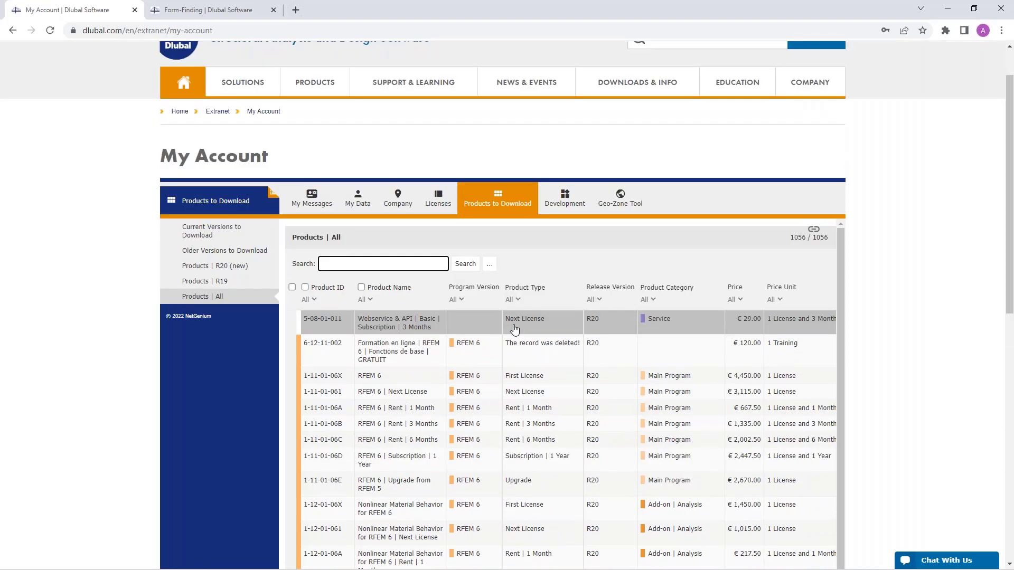
pyautogui.scroll(2, 515, 329)
# Step: Filter the implemented RFEM 6 features by the Steel joints add-on and view the Rectangular Hollow Sections entry
pyautogui.click(564, 199)
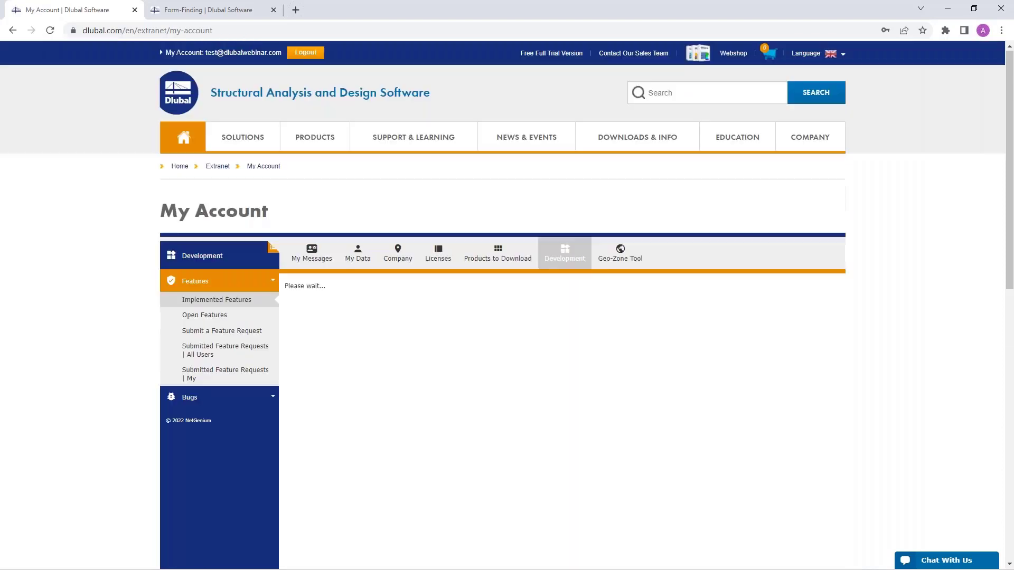
pyautogui.scroll(-3, 840, 319)
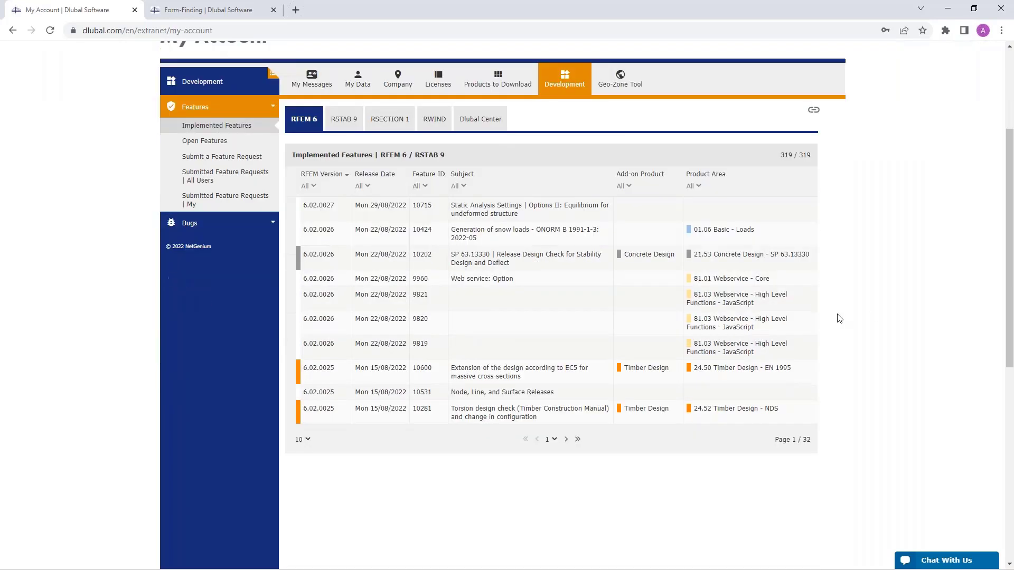
pyautogui.scroll(1, 839, 319)
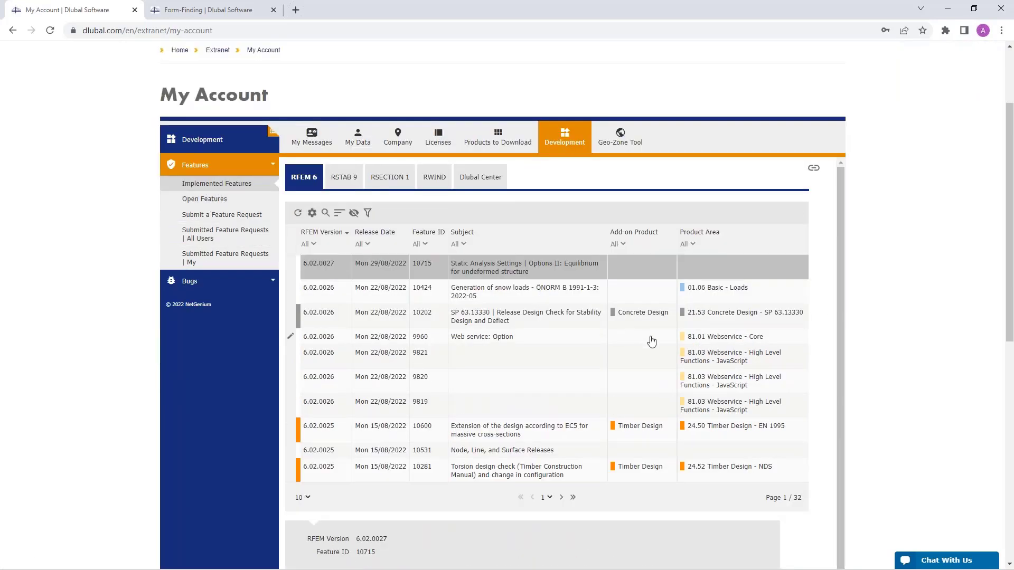
pyautogui.click(623, 245)
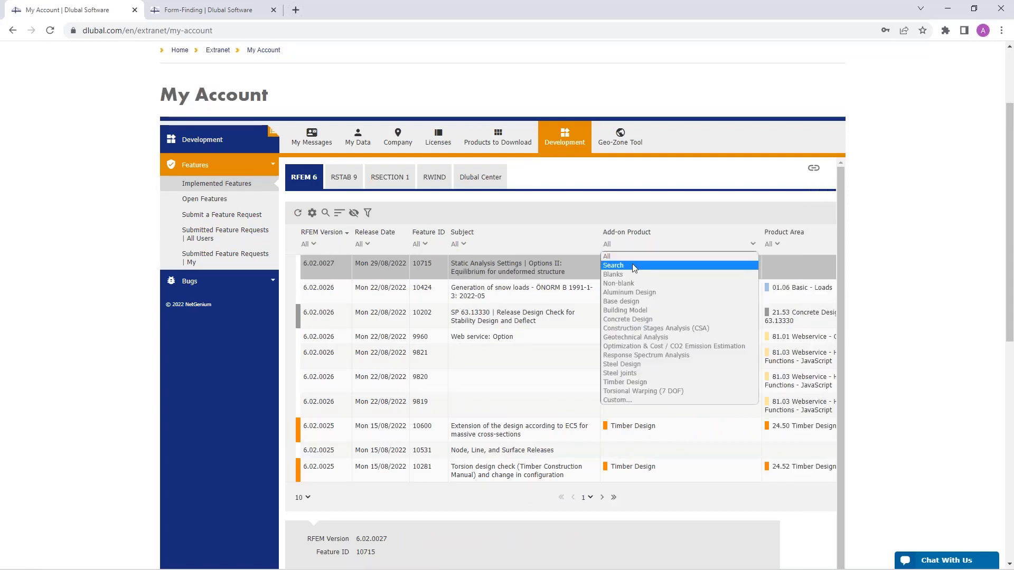
pyautogui.click(657, 373)
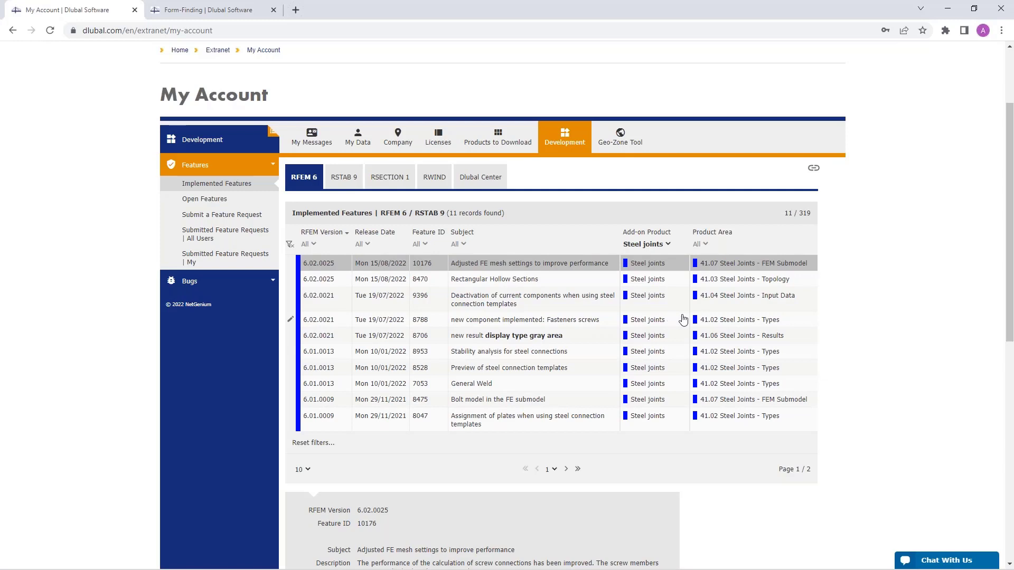
pyautogui.click(569, 280)
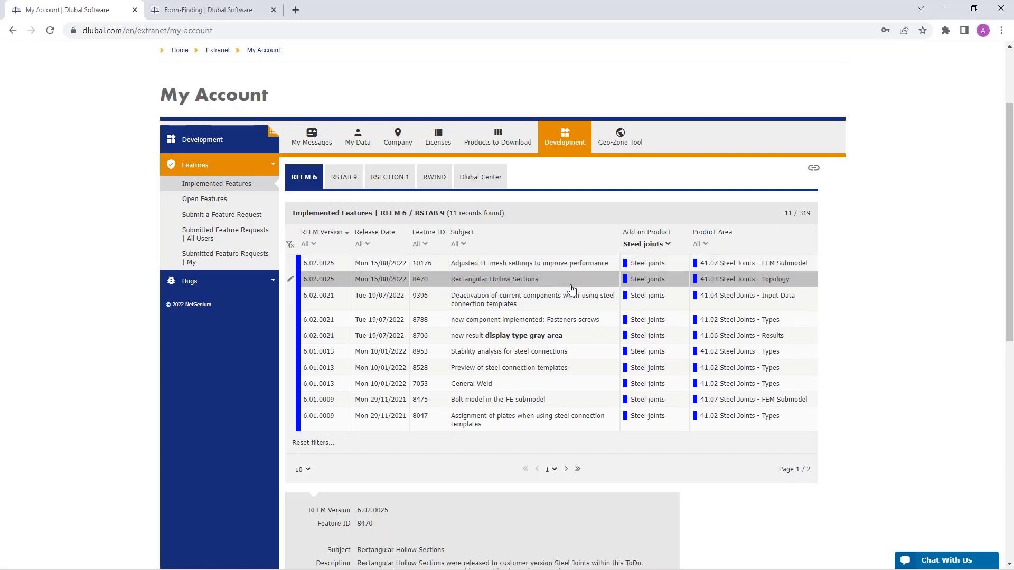
# Step: Reset the add-on product filter to All and view the implemented features of RSTAB 9 and RSECTION 1
pyautogui.click(666, 244)
pyautogui.click(642, 254)
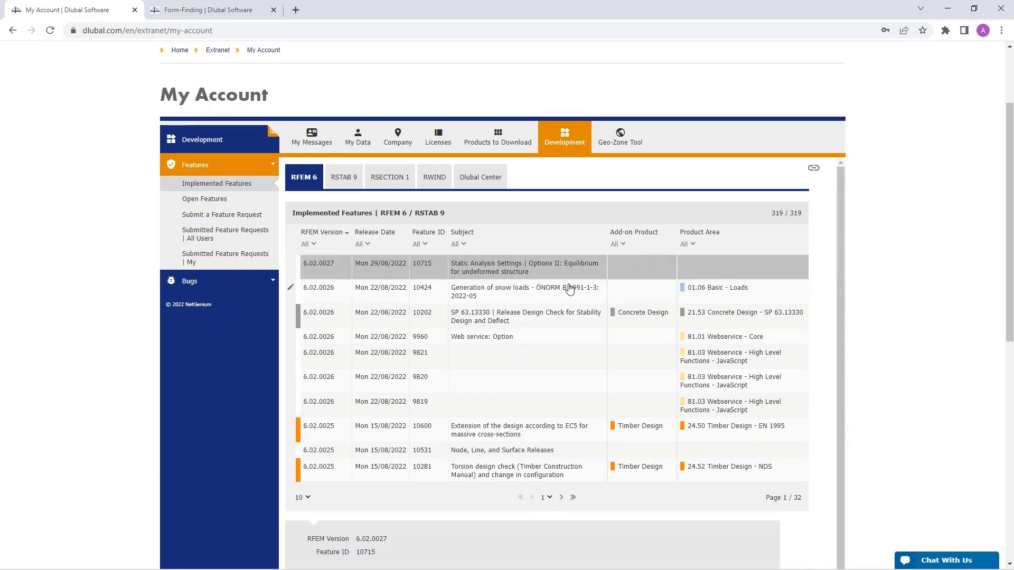
pyautogui.click(345, 179)
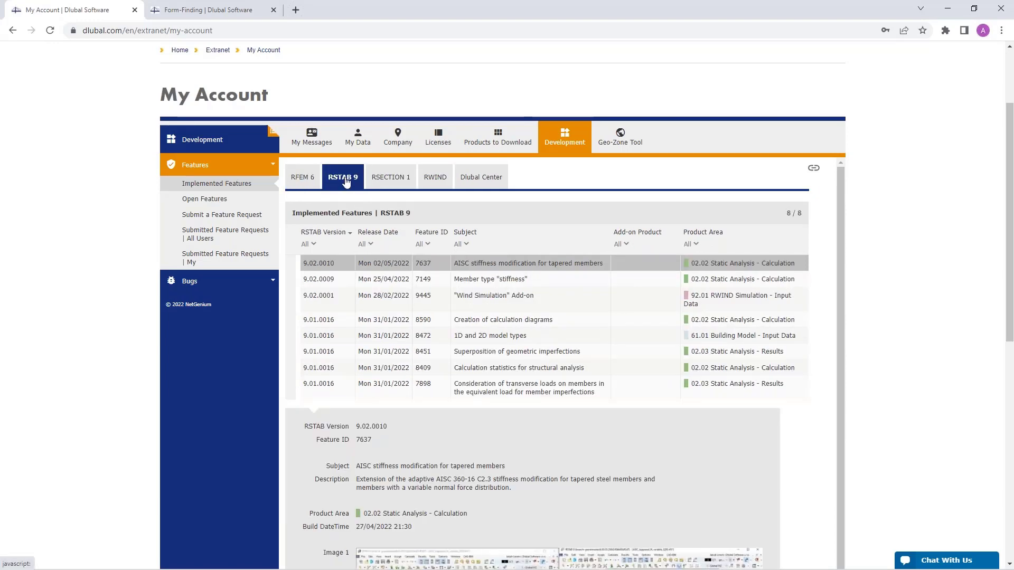
pyautogui.click(389, 180)
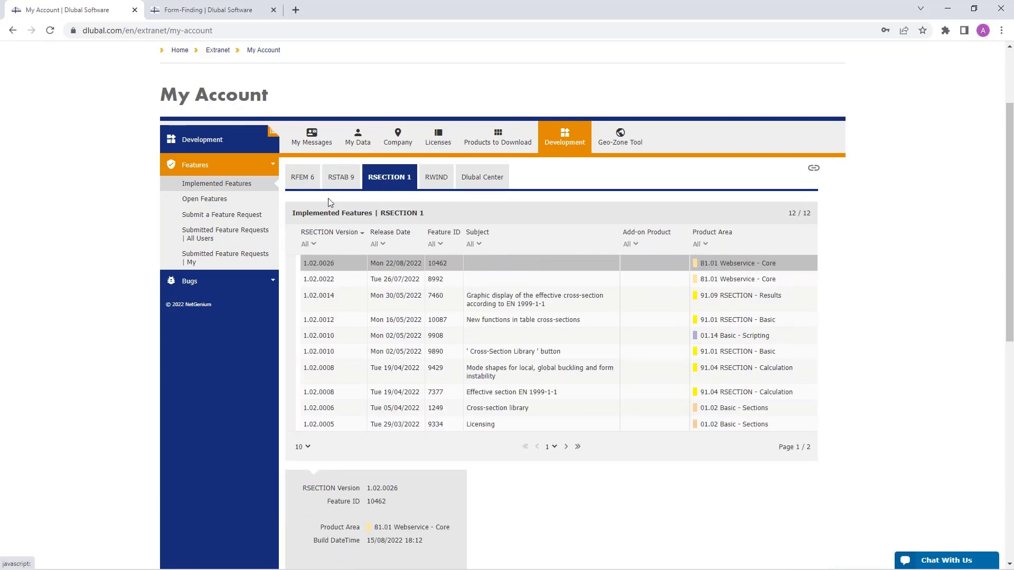
# Step: View the open RFEM 6 features and examine the feature request form, including its description and attachment fields
pyautogui.click(203, 204)
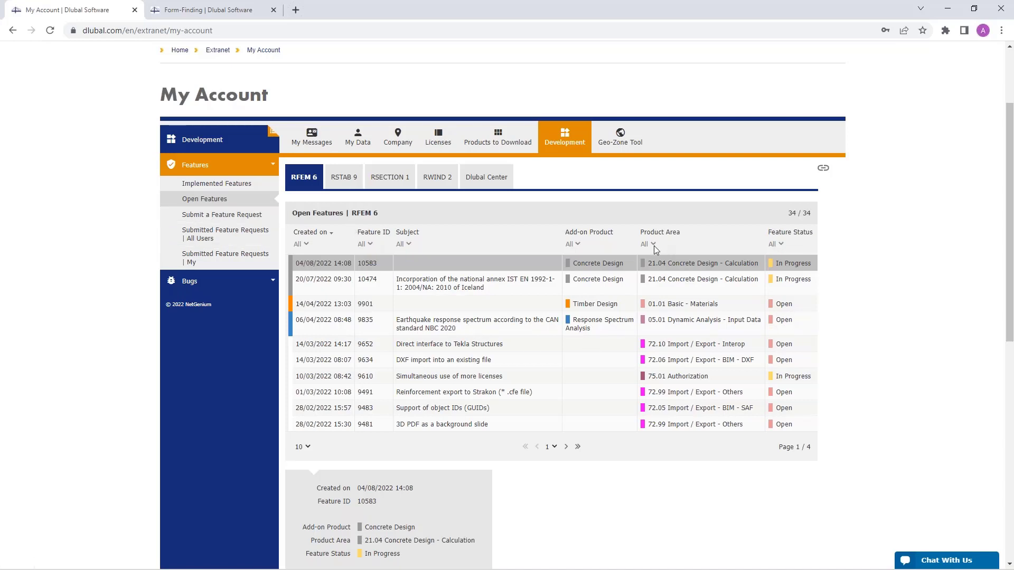
pyautogui.click(224, 215)
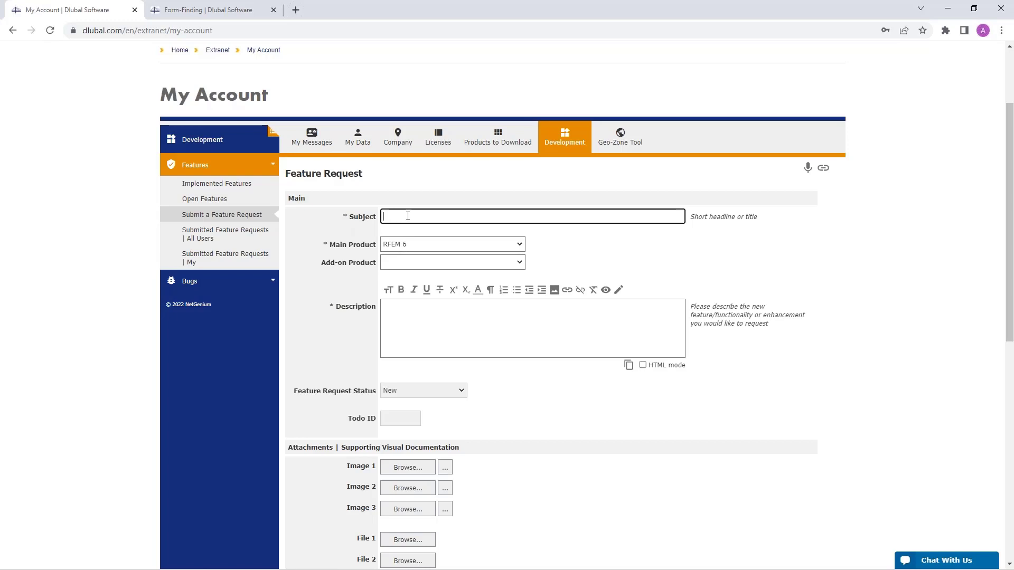
pyautogui.click(419, 317)
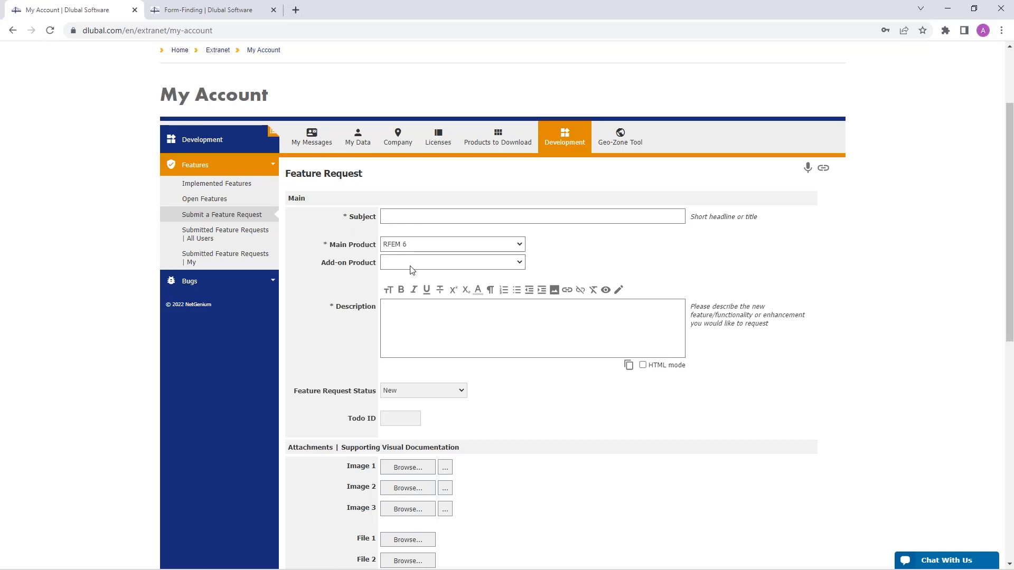
pyautogui.scroll(-2, 432, 393)
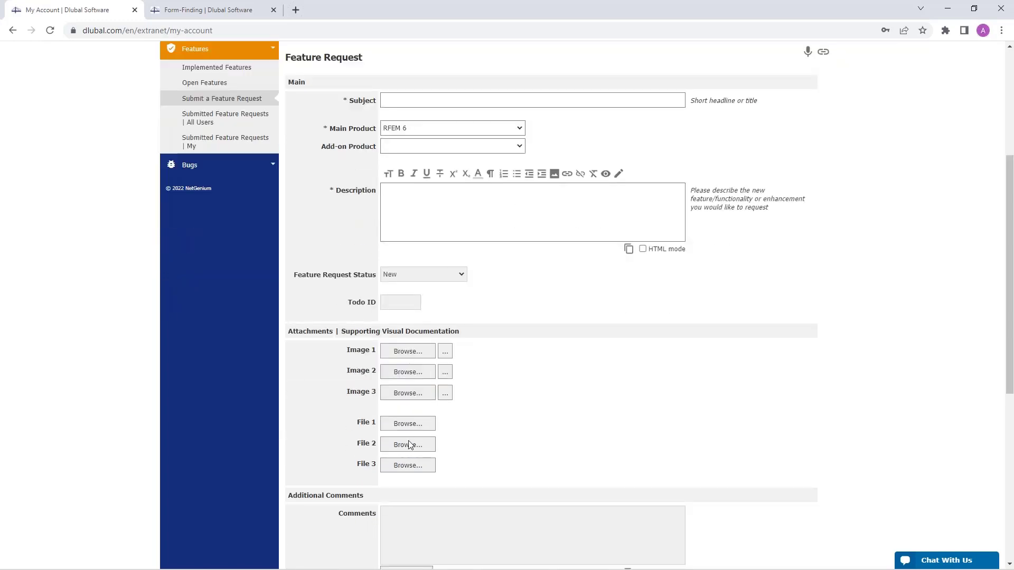
pyautogui.scroll(4, 509, 387)
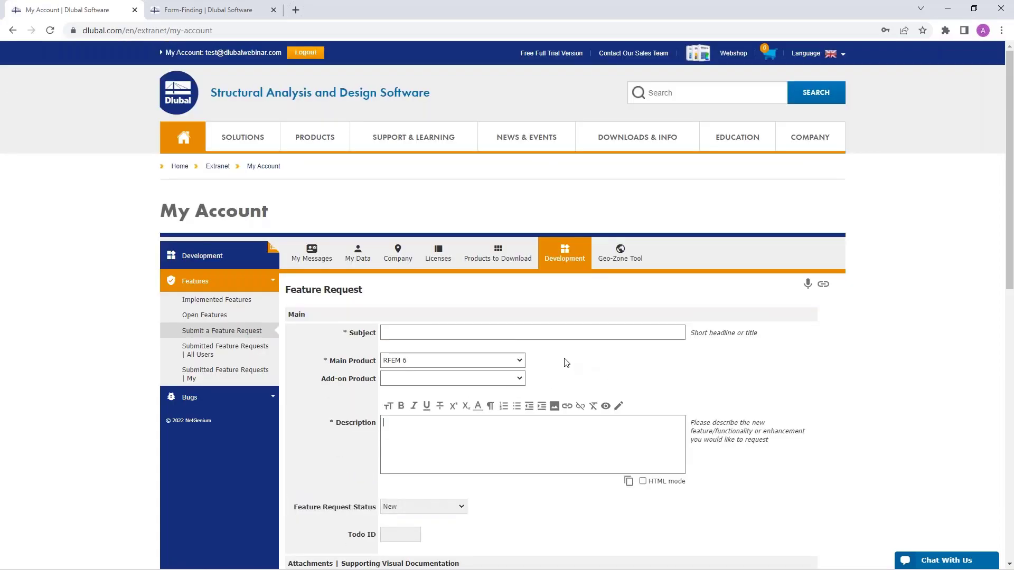
# Step: View the rest of the feature request form, the feature requests submitted by all users and the account's own submitted requests
pyautogui.scroll(-2, 407, 352)
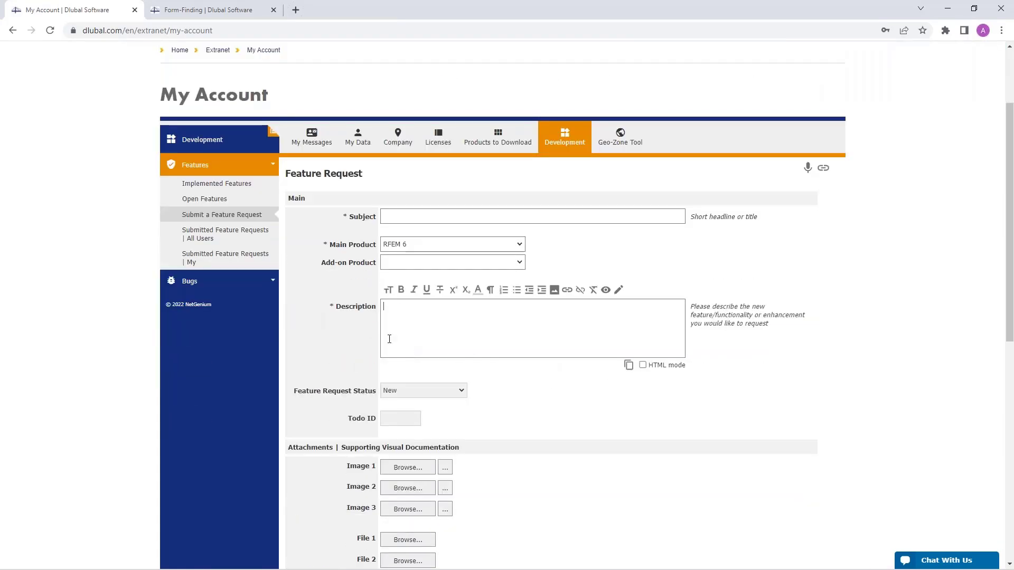
pyautogui.click(215, 240)
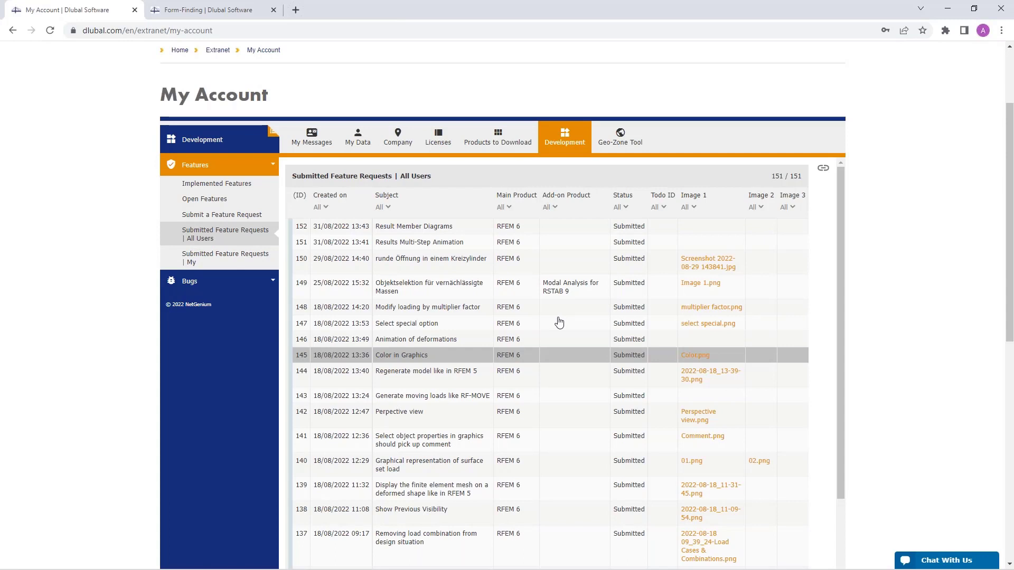
pyautogui.click(221, 262)
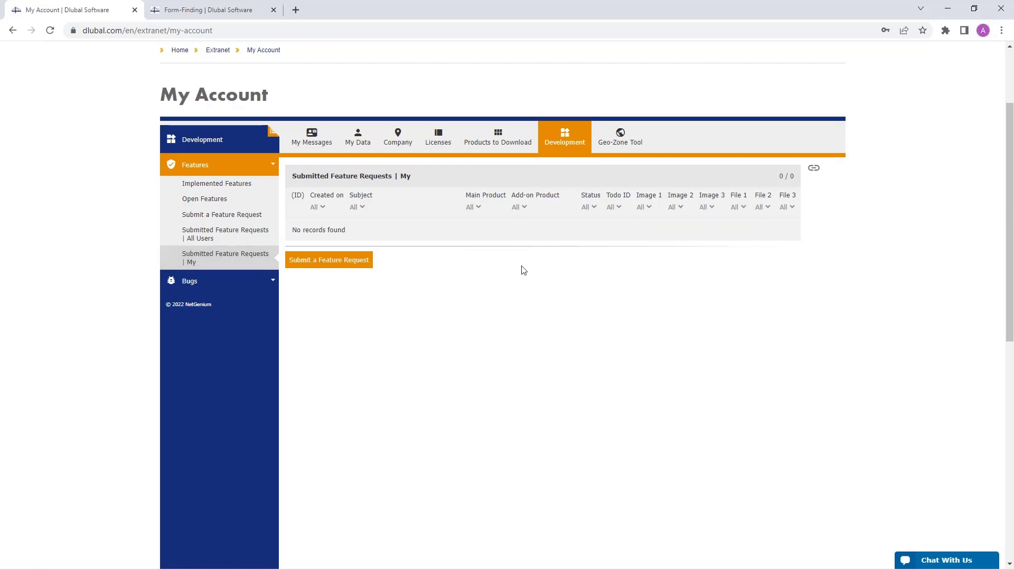
pyautogui.scroll(1, 559, 334)
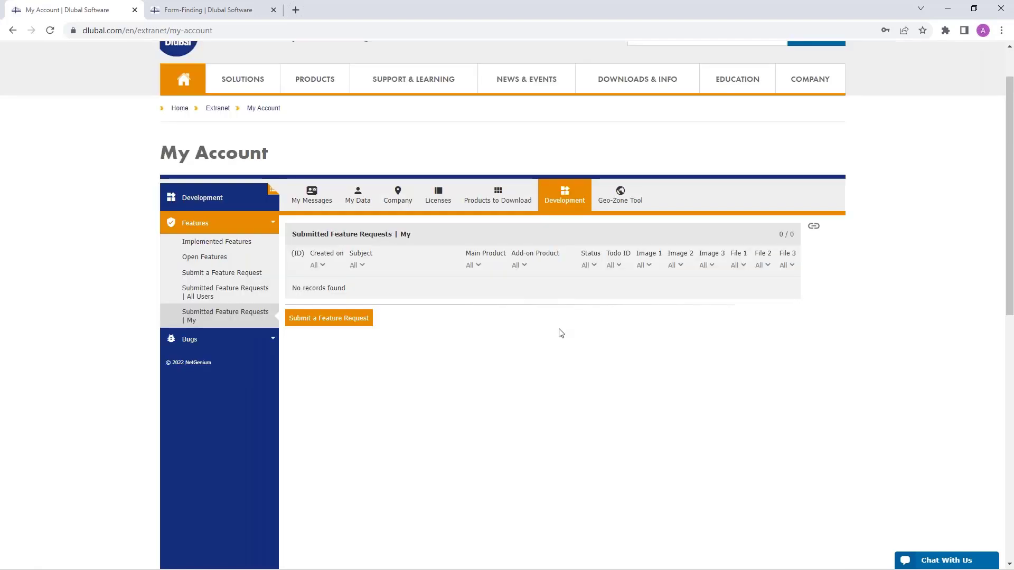
# Step: Open the Geo-Zone Tool section and view its map click list and billing entry
pyautogui.click(620, 194)
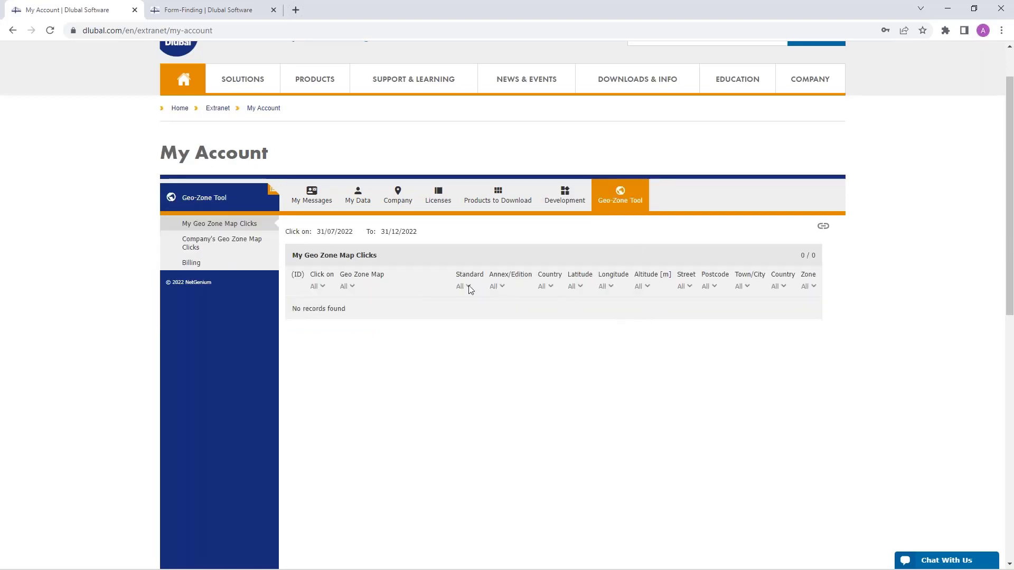
pyautogui.click(348, 261)
pyautogui.click(194, 267)
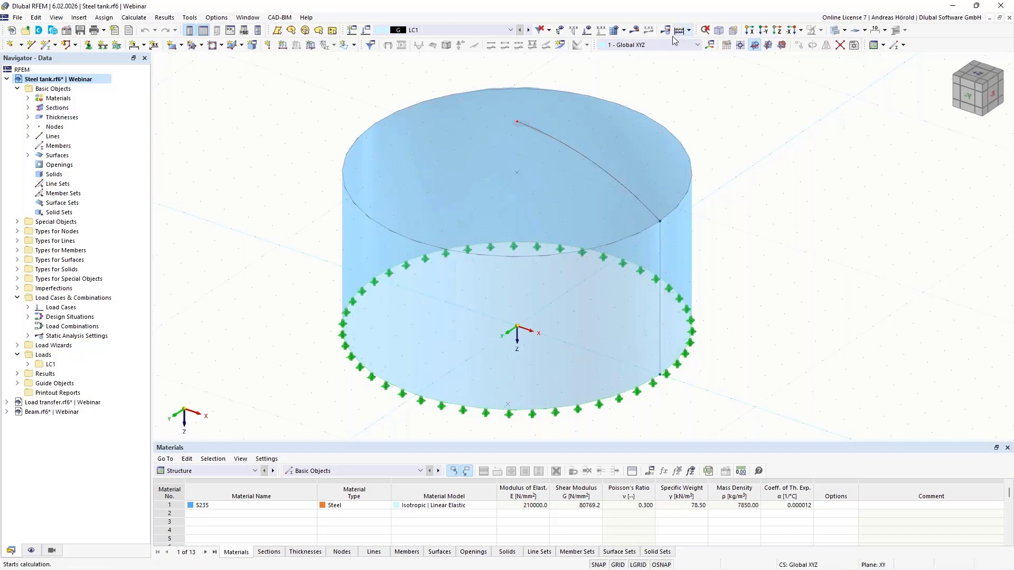
# Step: Switch to RFEM and try to generate the mesh of the Steel tank model, ignoring the plausibility check for equal lines
pyautogui.click(614, 31)
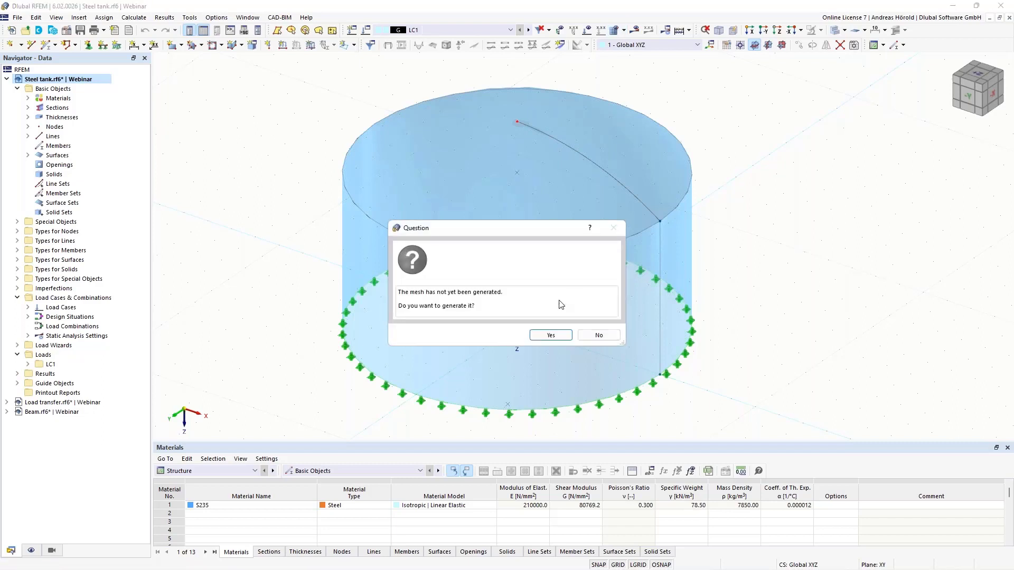
pyautogui.click(550, 336)
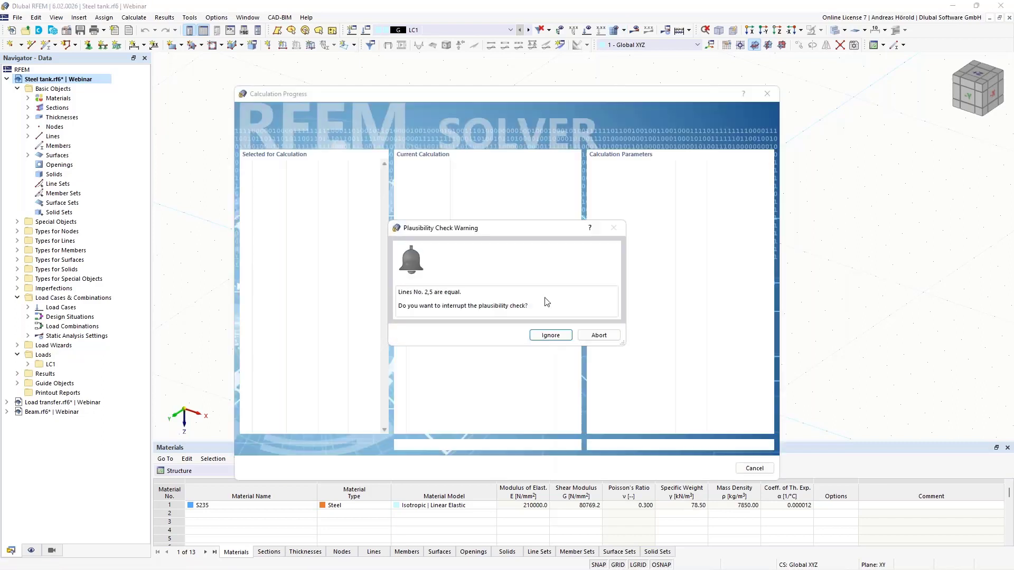
pyautogui.click(547, 336)
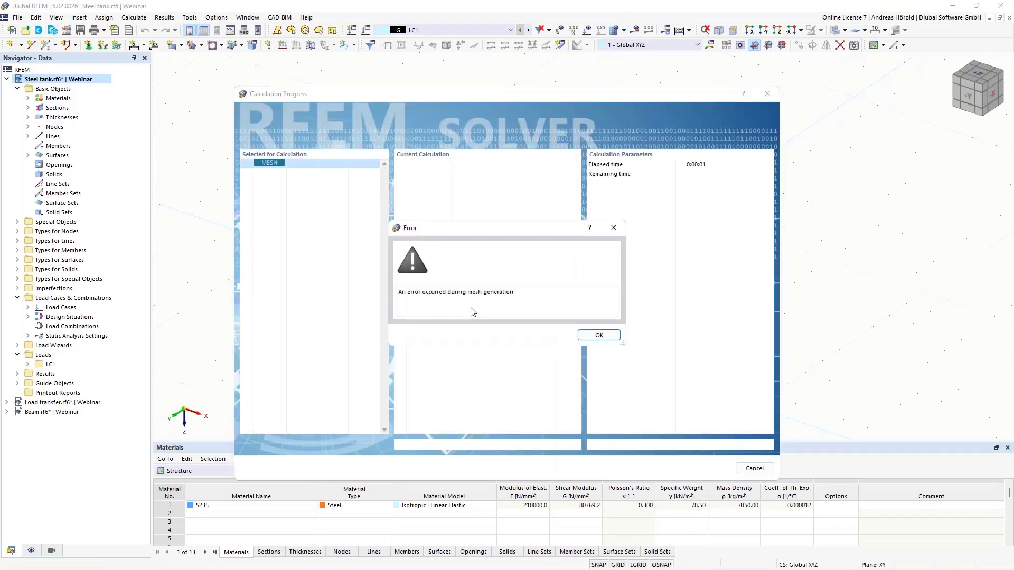
pyautogui.click(594, 337)
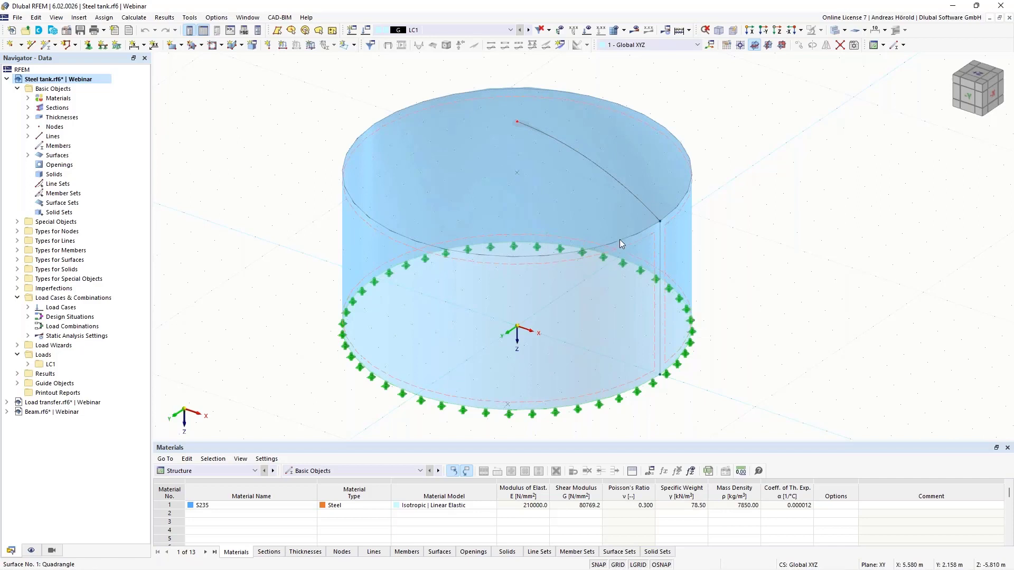
# Step: Delete the tank's rotated roof surface and its cylindrical wall surface, keeping the boundary lines
pyautogui.click(669, 192)
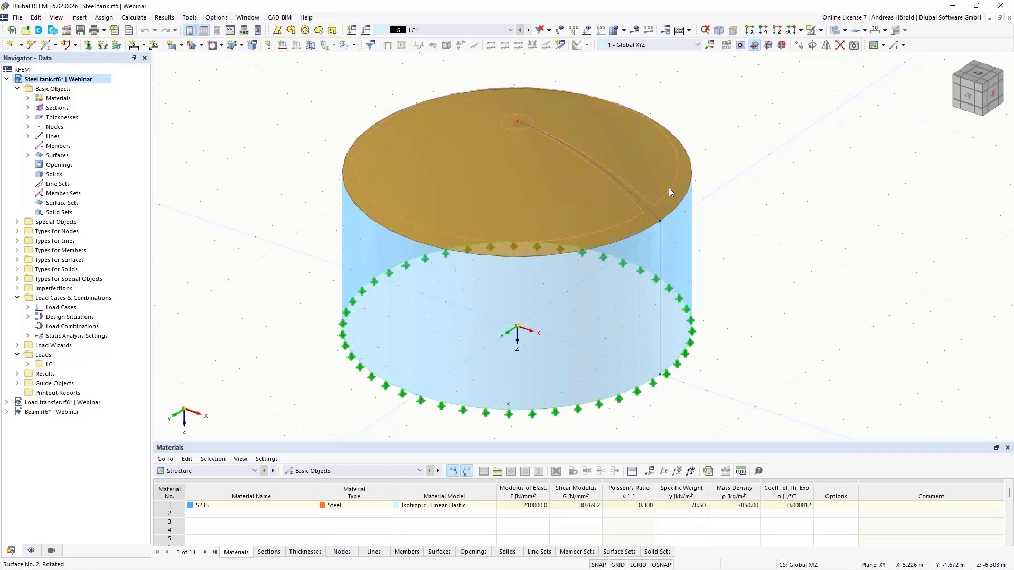
pyautogui.press('Delete')
pyautogui.click(666, 248)
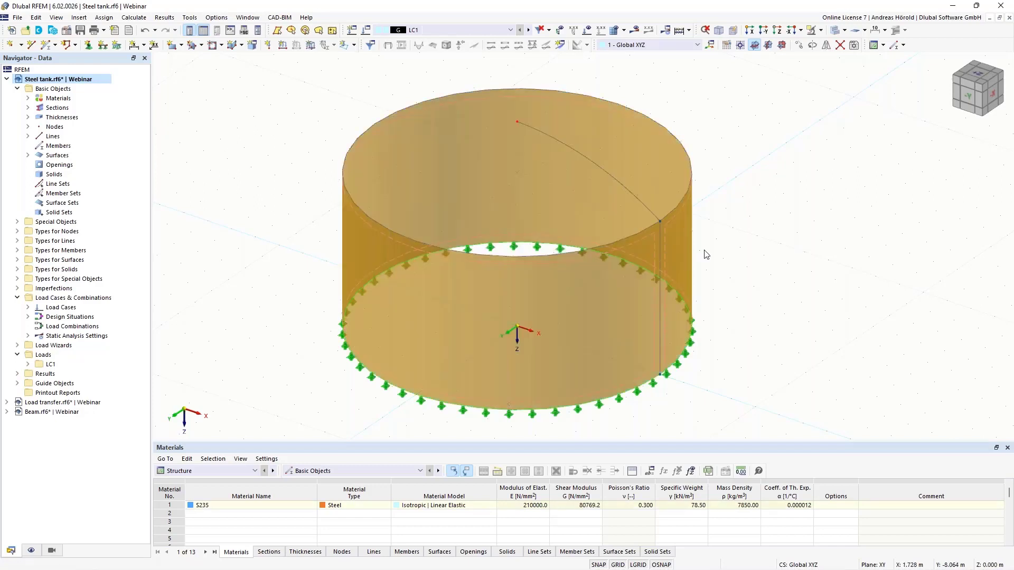
pyautogui.press('Delete')
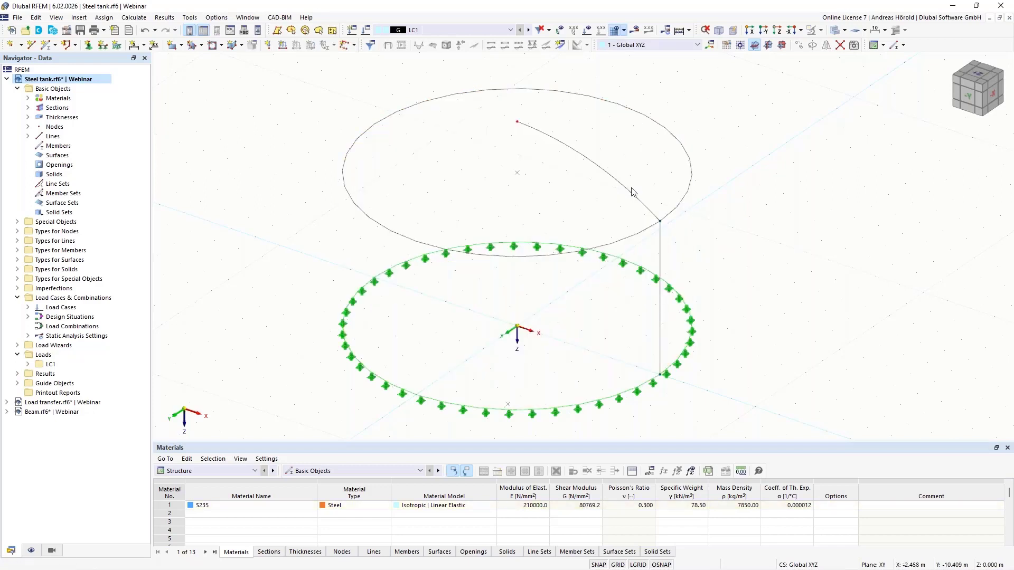
# Step: Copy the roof arc and vertical wall line, rotated 180° about the Z axis through the apex node, and connect them to both circles
pyautogui.click(664, 226)
pyautogui.keyDown('ctrl'); pyautogui.click(661, 246); pyautogui.keyUp('ctrl')
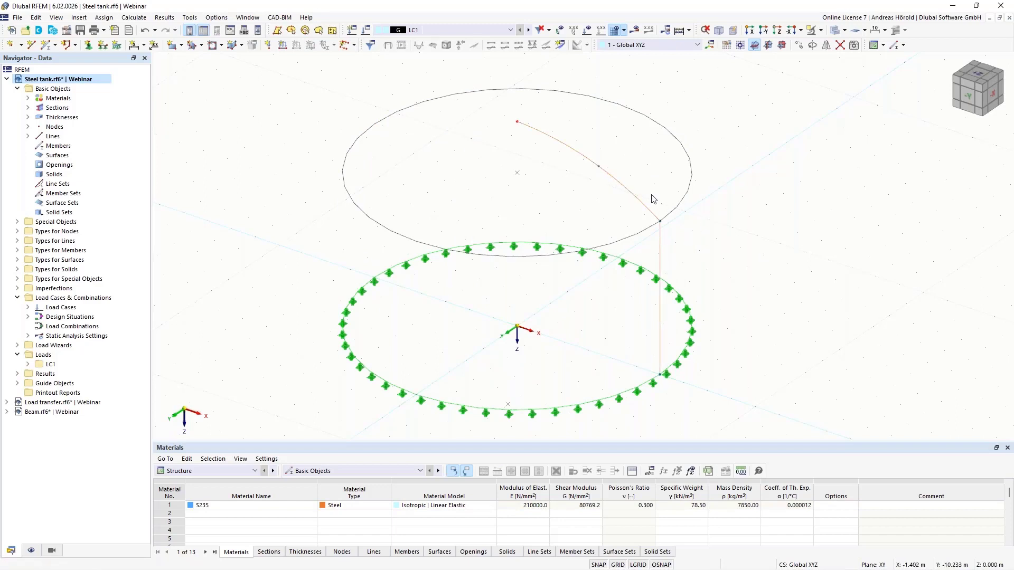
pyautogui.click(812, 46)
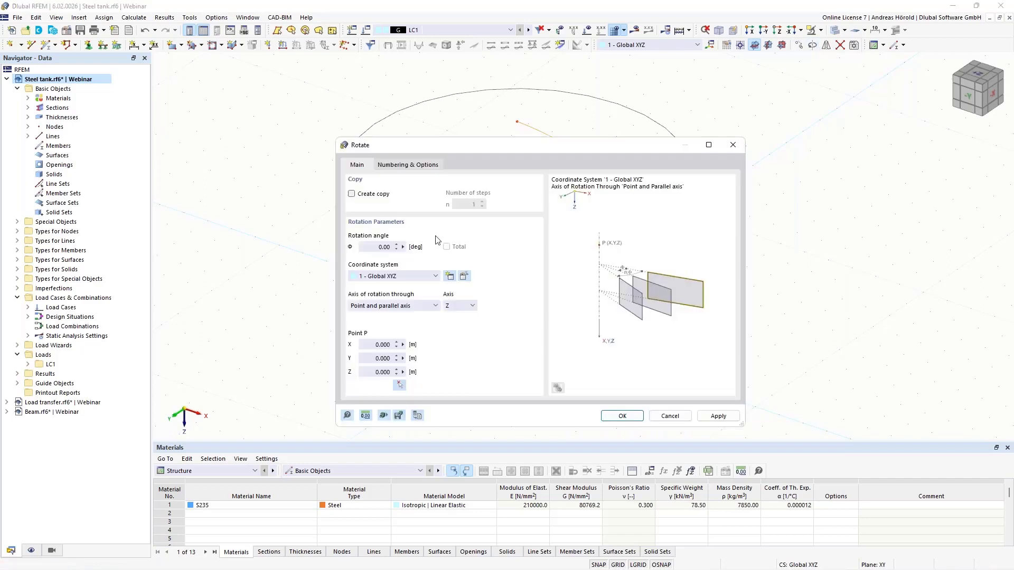
pyautogui.click(351, 194)
pyautogui.click(404, 247)
pyautogui.write('180')
pyautogui.click(399, 385)
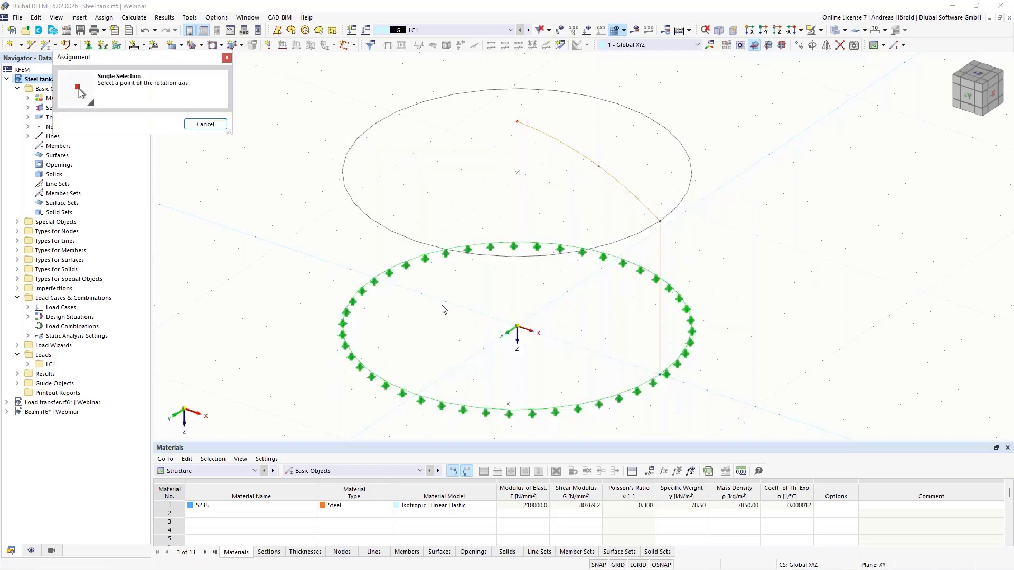
pyautogui.click(517, 123)
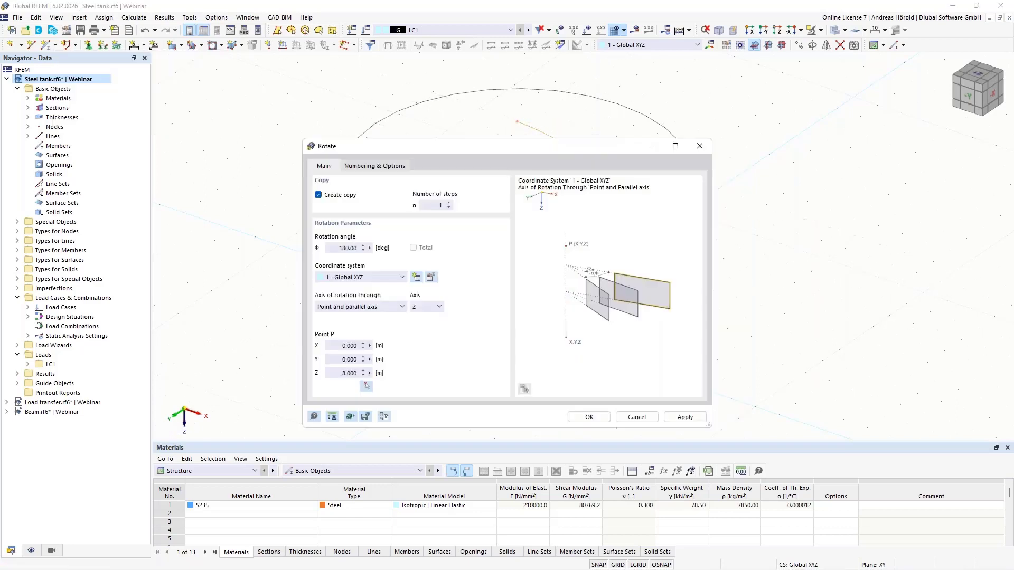
pyautogui.click(588, 417)
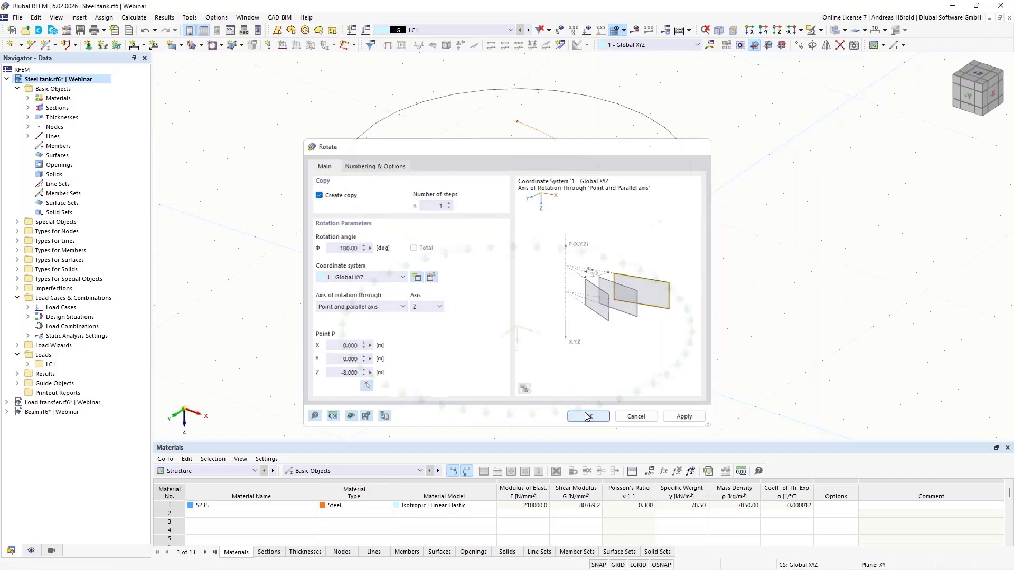
pyautogui.click(851, 278)
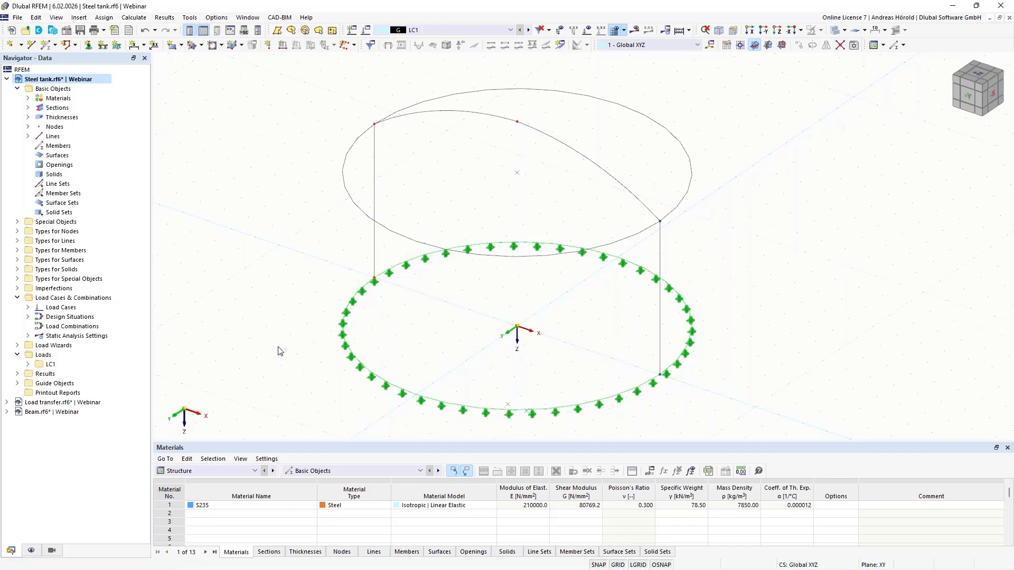
pyautogui.moveTo(321, 318); pyautogui.dragTo(405, 107)
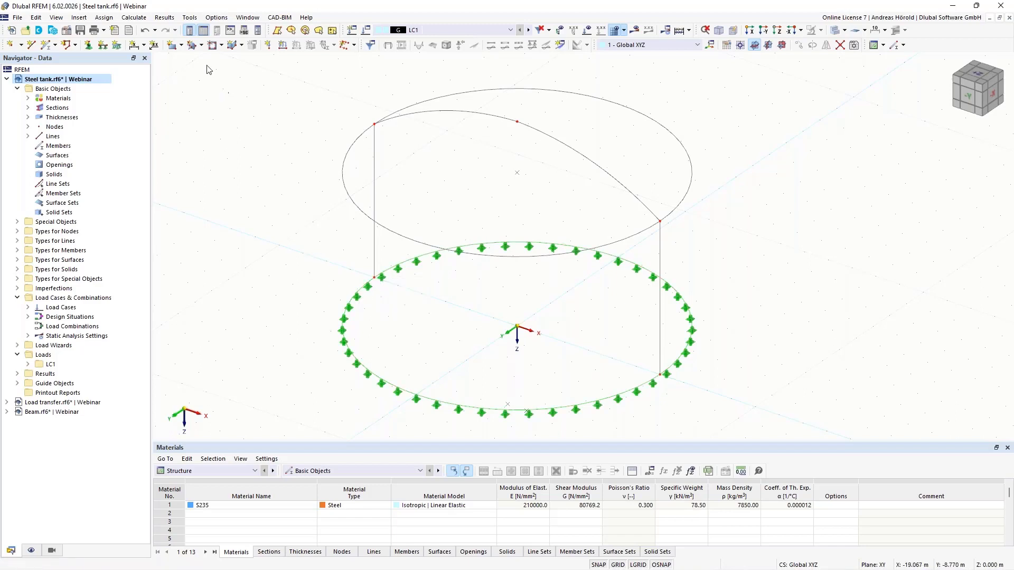
# Step: Create two quadrangle surfaces of 12 mm S235 steel for the roof halves, bounded by the roof arcs and the upper half circles
pyautogui.click(201, 45)
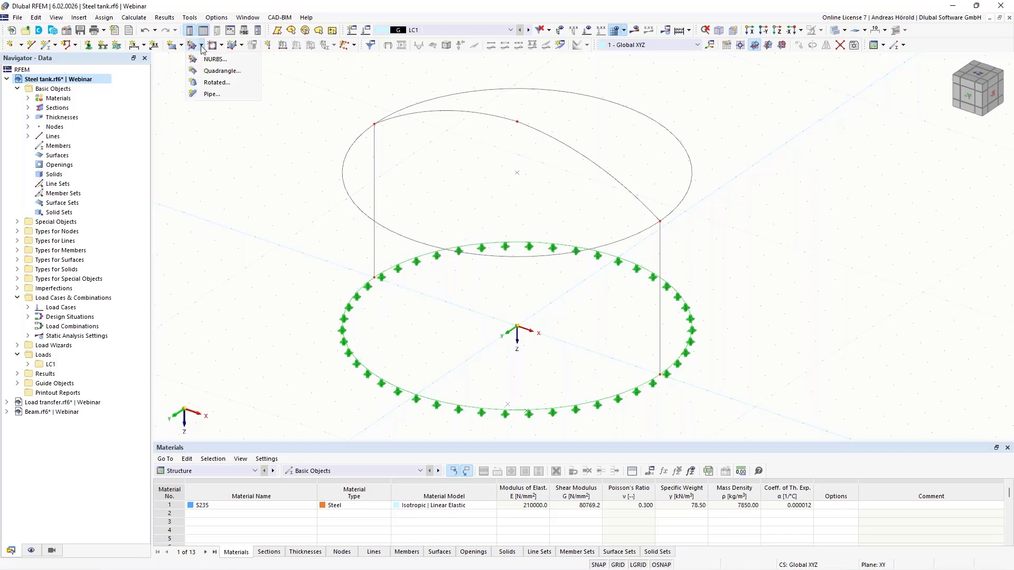
pyautogui.click(221, 74)
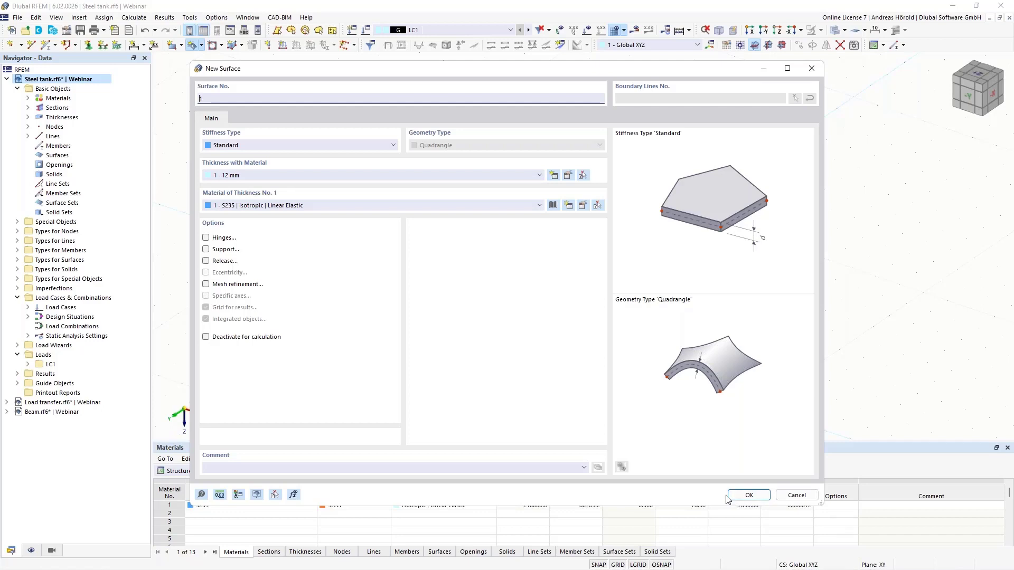
pyautogui.click(752, 496)
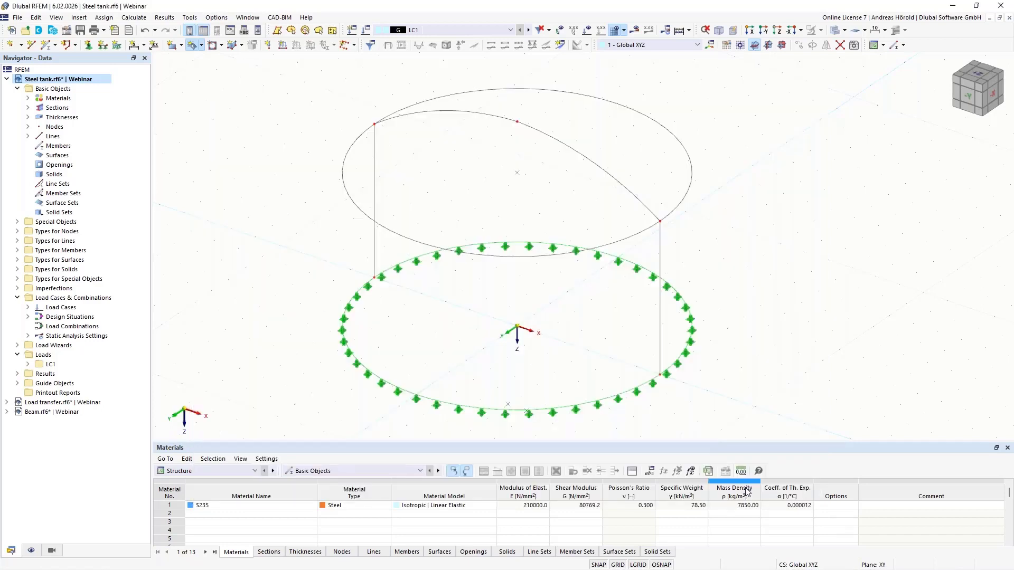
pyautogui.click(625, 193)
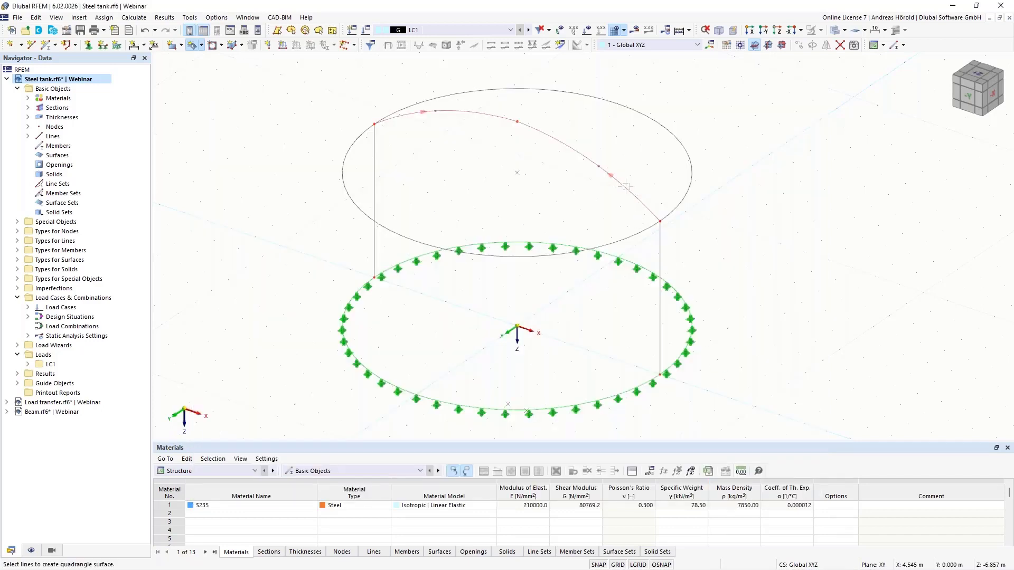
pyautogui.click(690, 169)
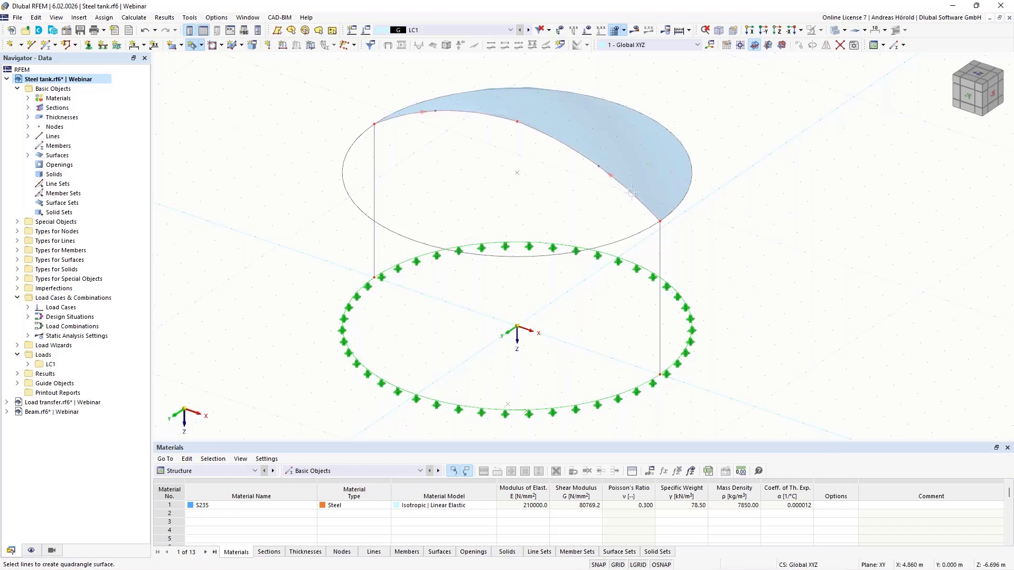
pyautogui.click(636, 233)
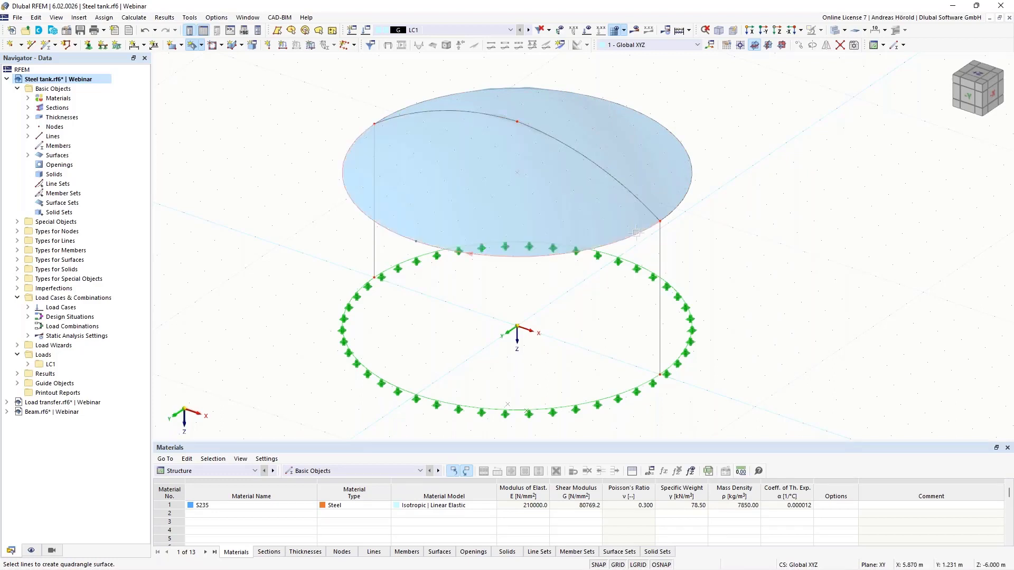
# Step: Create two quadrangle surfaces for the tank wall halves, bounded by the vertical lines and the upper and lower half circles
pyautogui.click(660, 263)
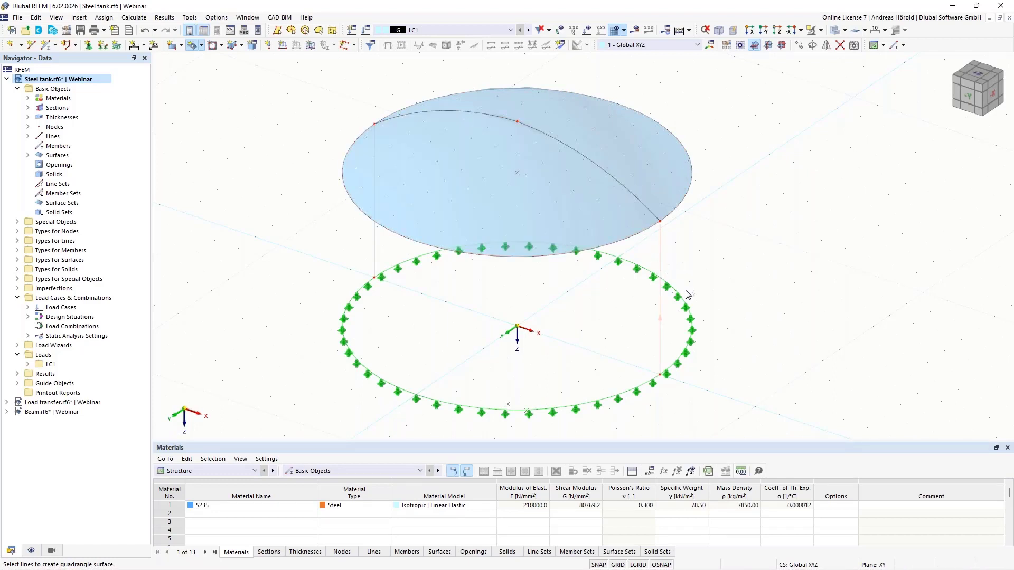
pyautogui.click(375, 255)
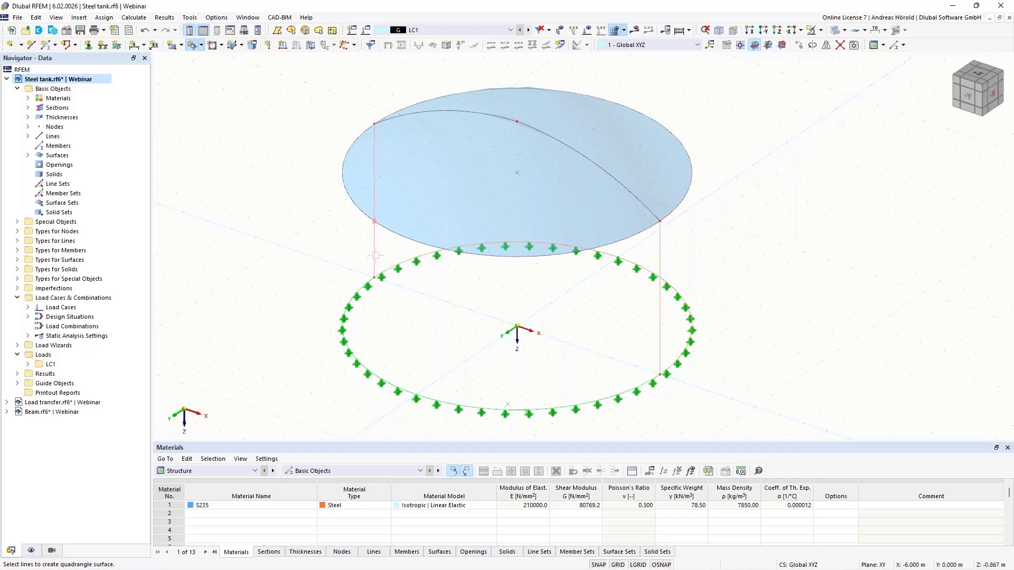
pyautogui.click(686, 193)
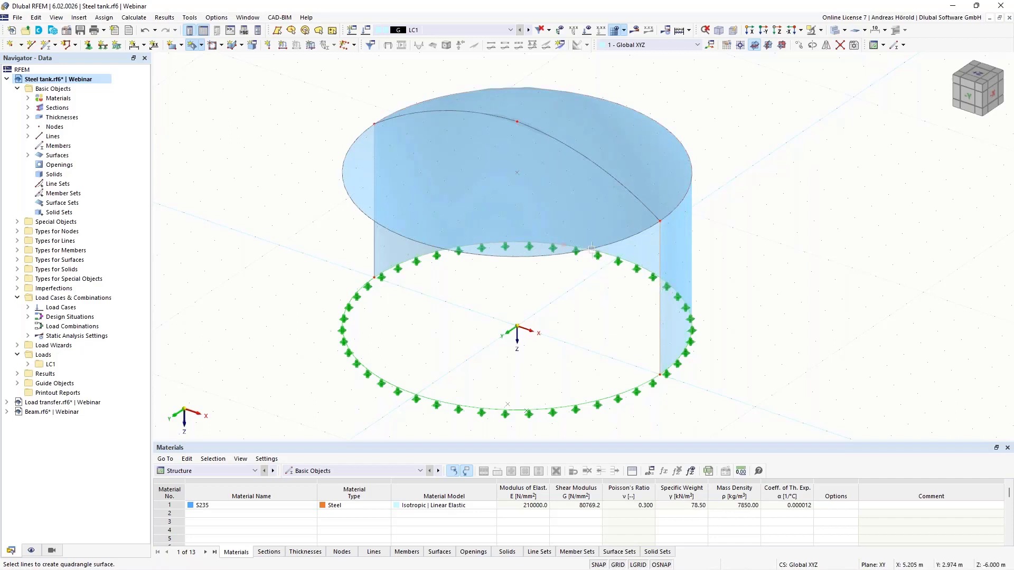
pyautogui.click(375, 268)
pyautogui.click(363, 285)
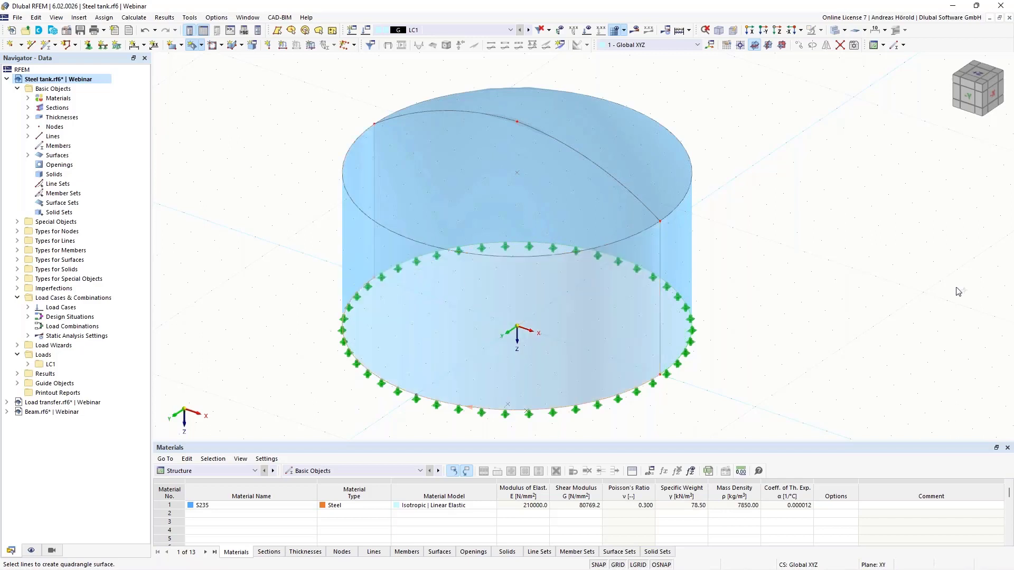
pyautogui.press('Escape')
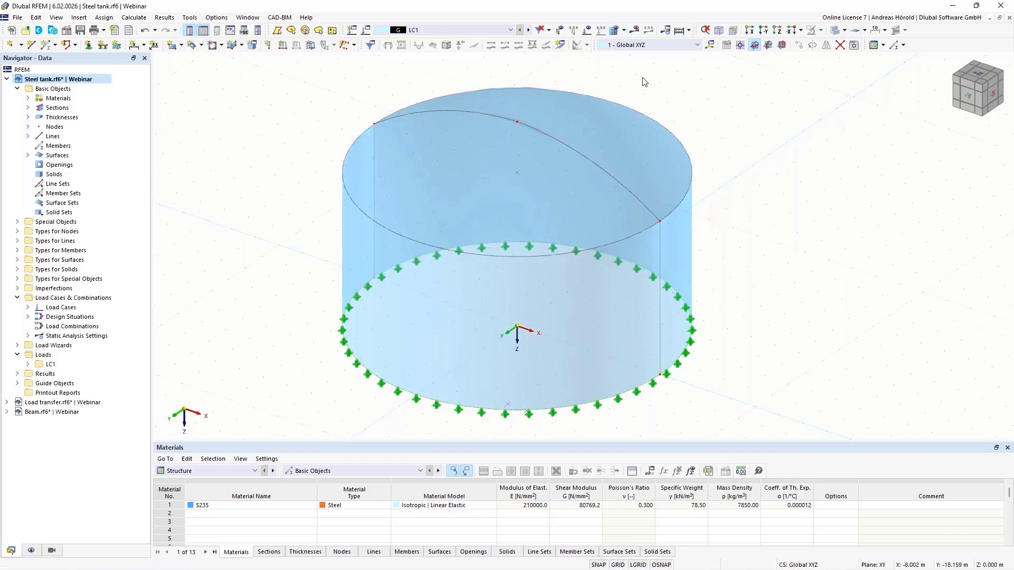
# Step: Generate the finite element mesh for the rebuilt tank and inspect it in the model view
pyautogui.click(614, 30)
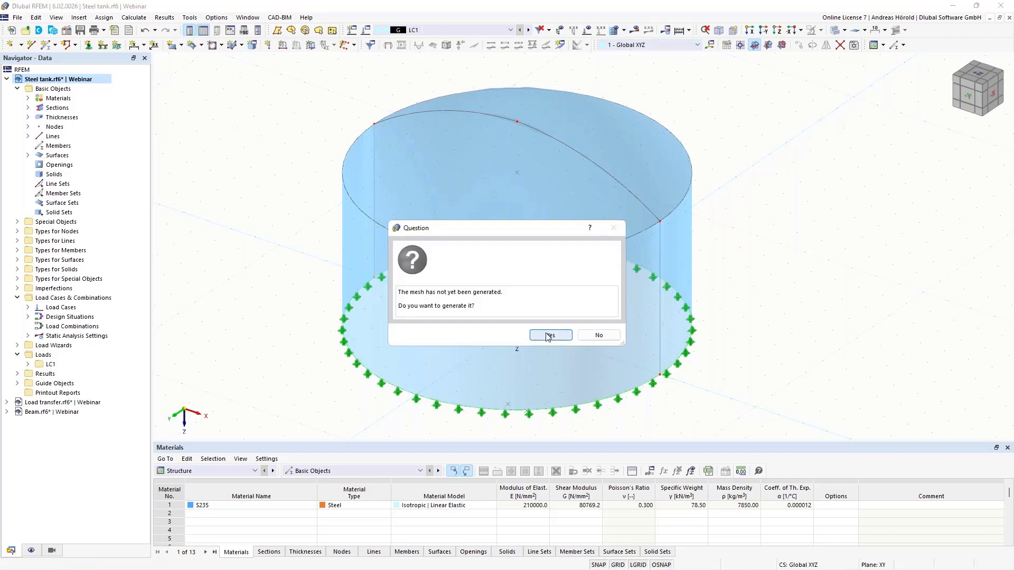
pyautogui.click(549, 336)
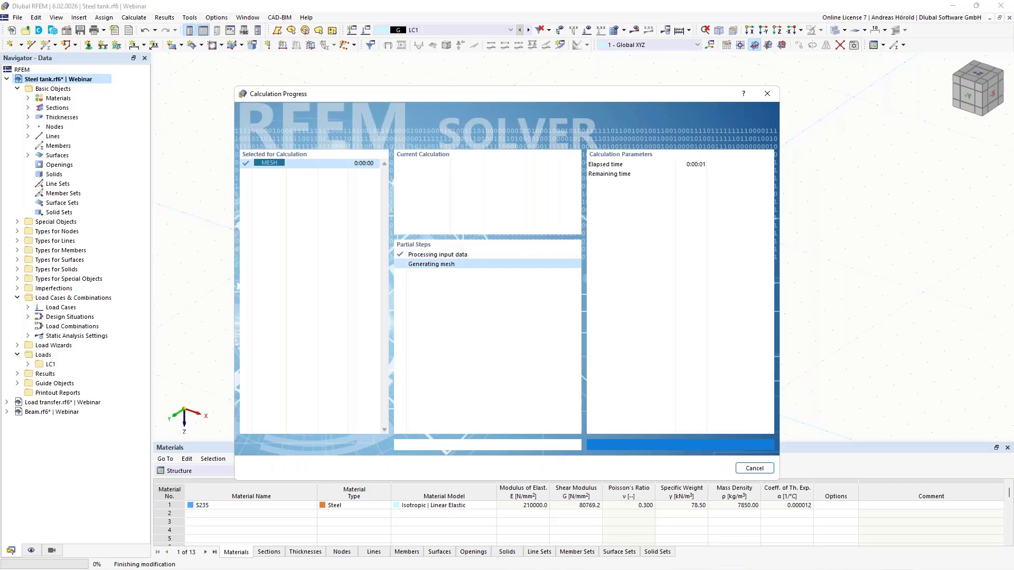
pyautogui.moveTo(799, 350)
pyautogui.keyDown('ctrl'); pyautogui.mouseDown(button='middle')
pyautogui.moveTo(803, 307)
pyautogui.moveTo(801, 344)
pyautogui.mouseUp(button='middle'); pyautogui.keyUp('ctrl')
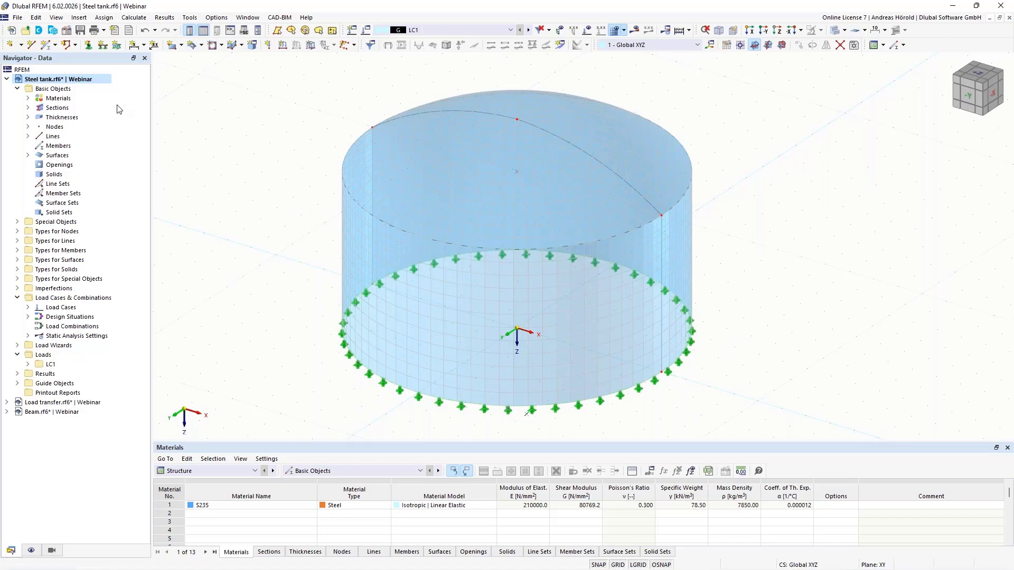
# Step: Place four free nodes on the XY plane beside the tank, outside the base circle
pyautogui.click(9, 47)
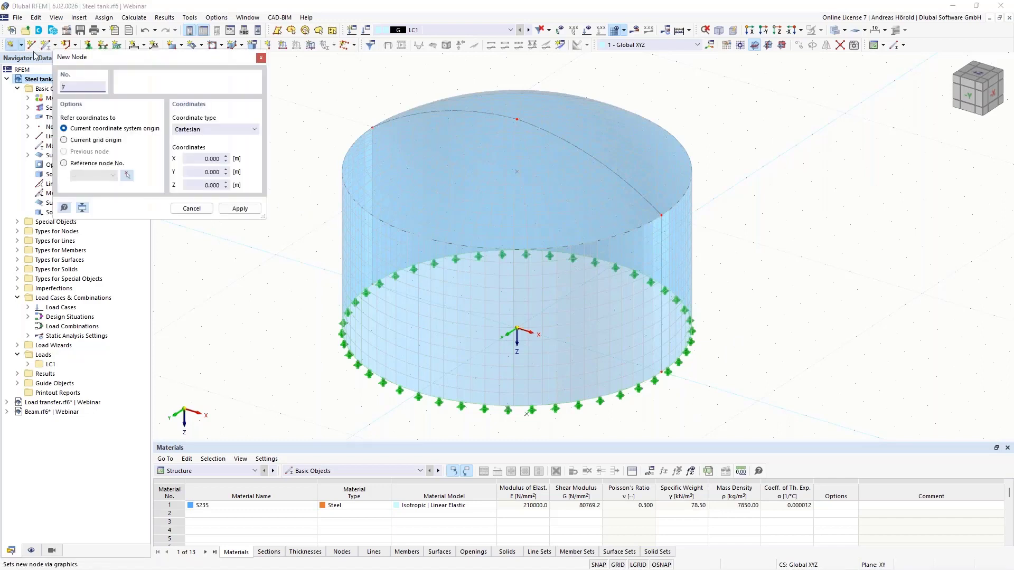
pyautogui.click(230, 267)
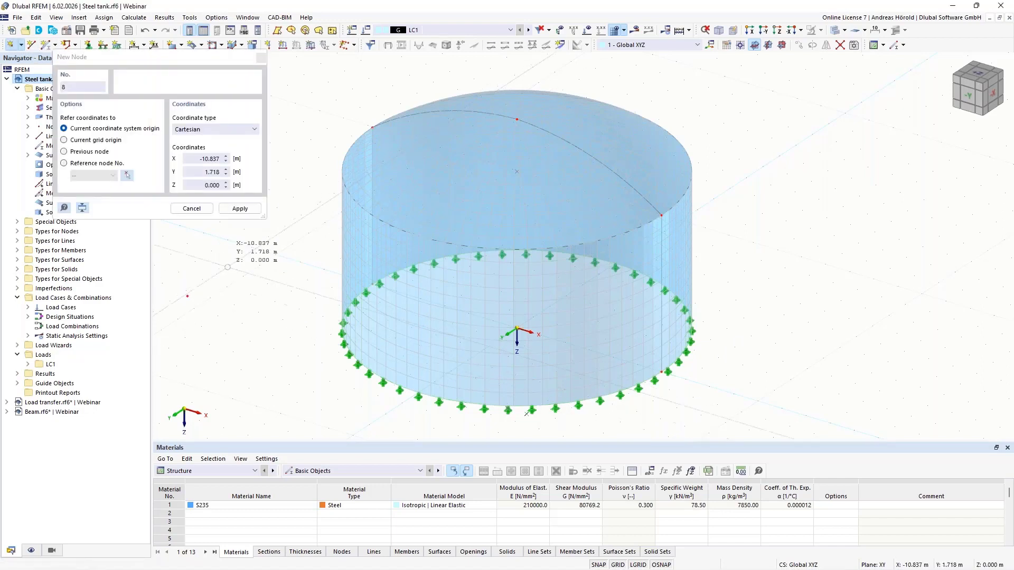
pyautogui.click(259, 332)
pyautogui.click(201, 355)
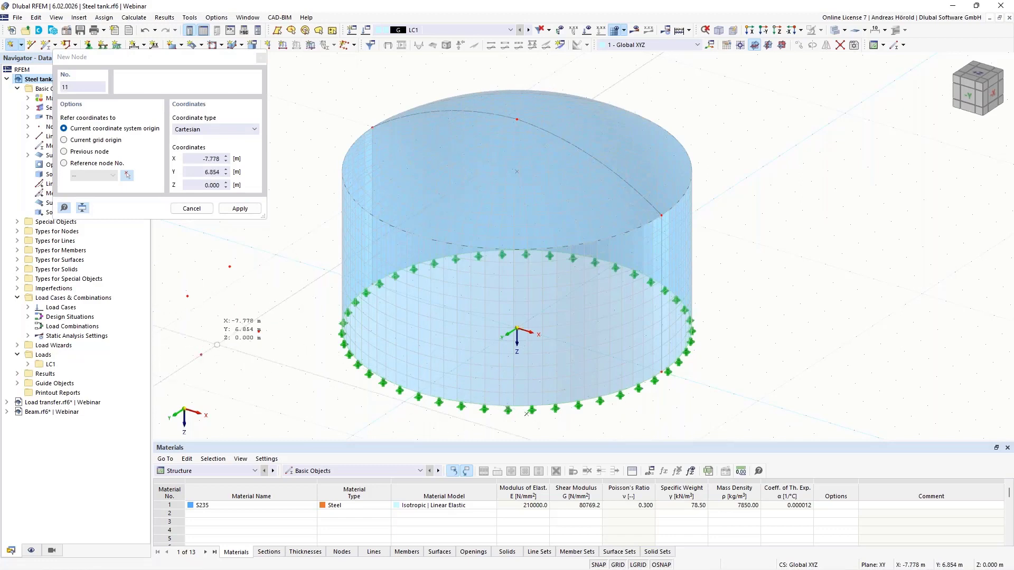
pyautogui.press('Escape')
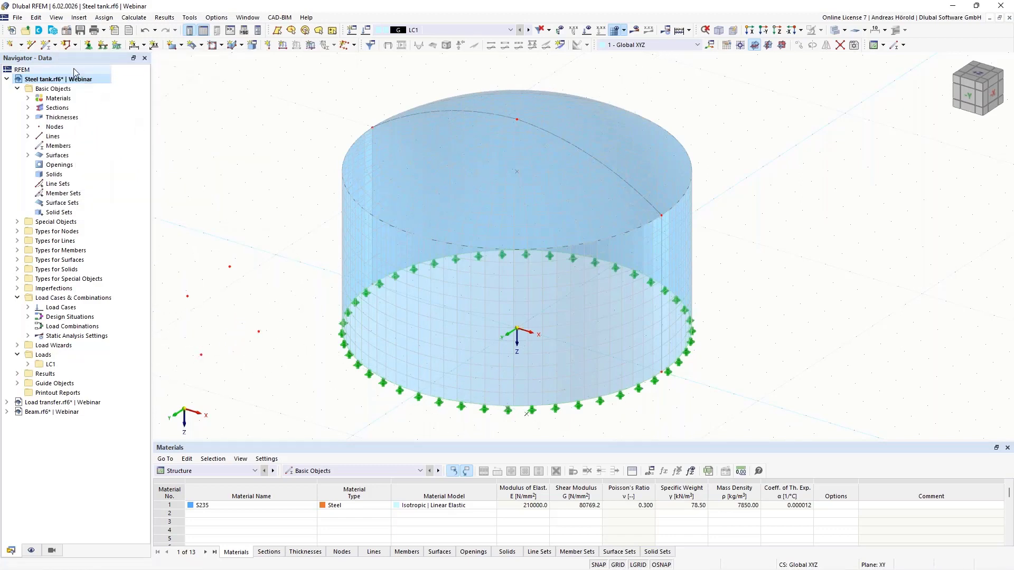
# Step: Select all free nodes in the tank model at once and delete them
pyautogui.click(36, 18)
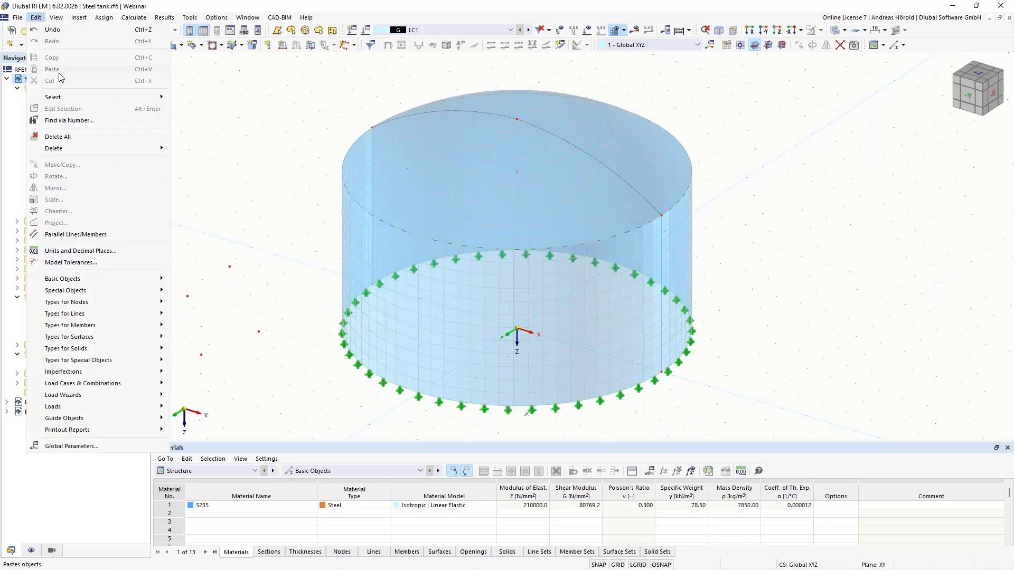
pyautogui.moveTo(67, 93)
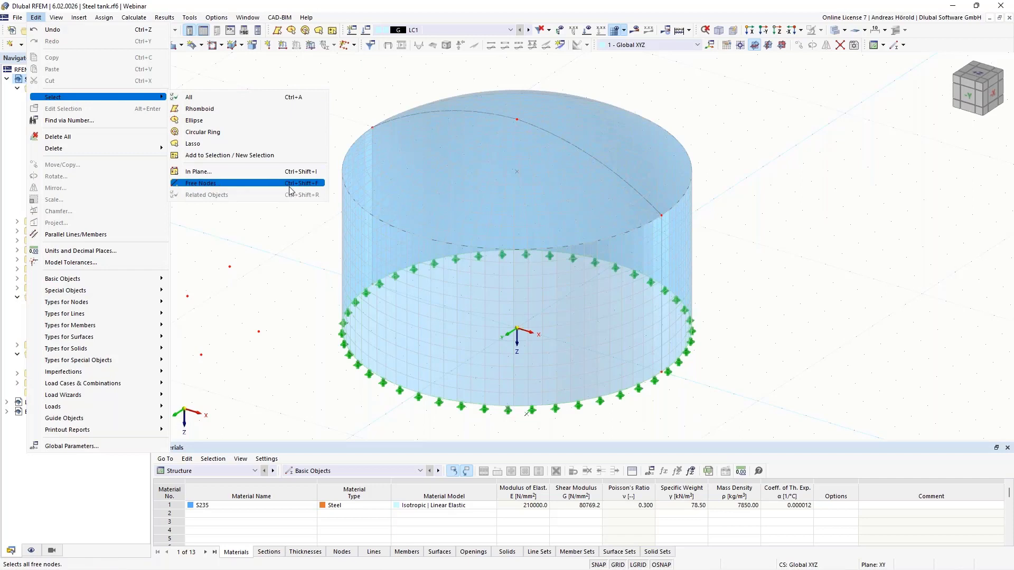
pyautogui.click(219, 183)
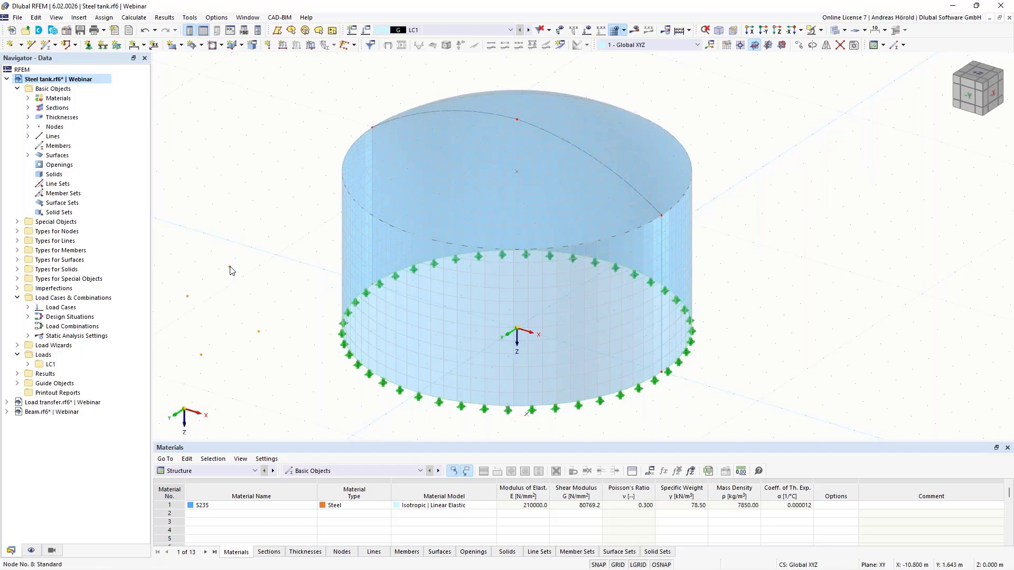
pyautogui.moveTo(230, 267)
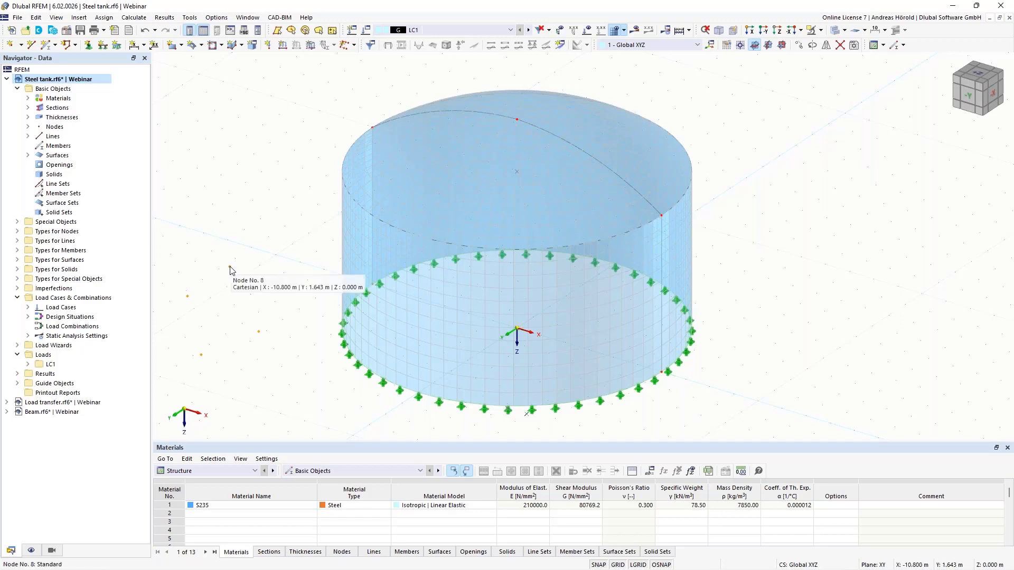
pyautogui.rightClick(230, 267)
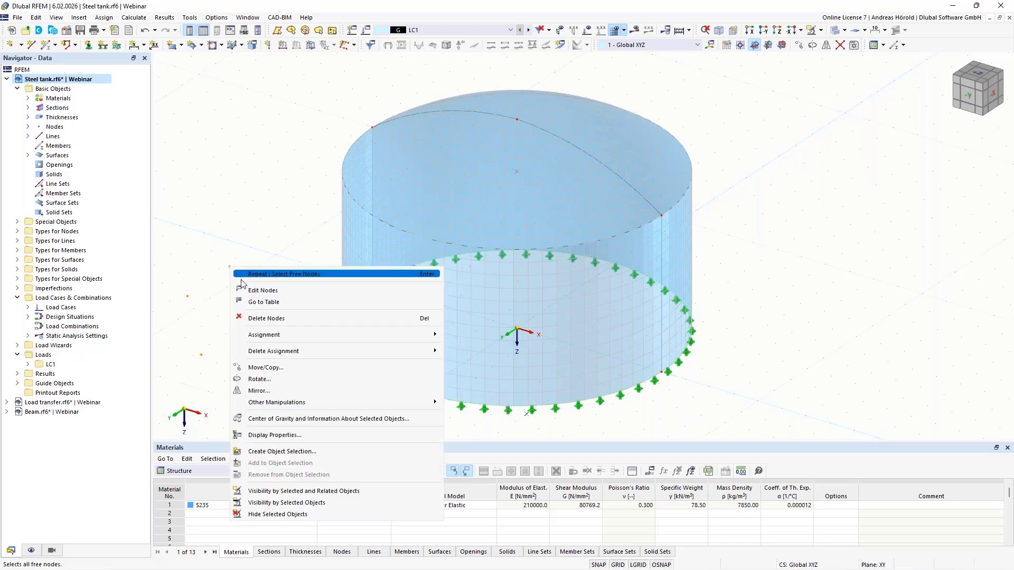
pyautogui.click(297, 319)
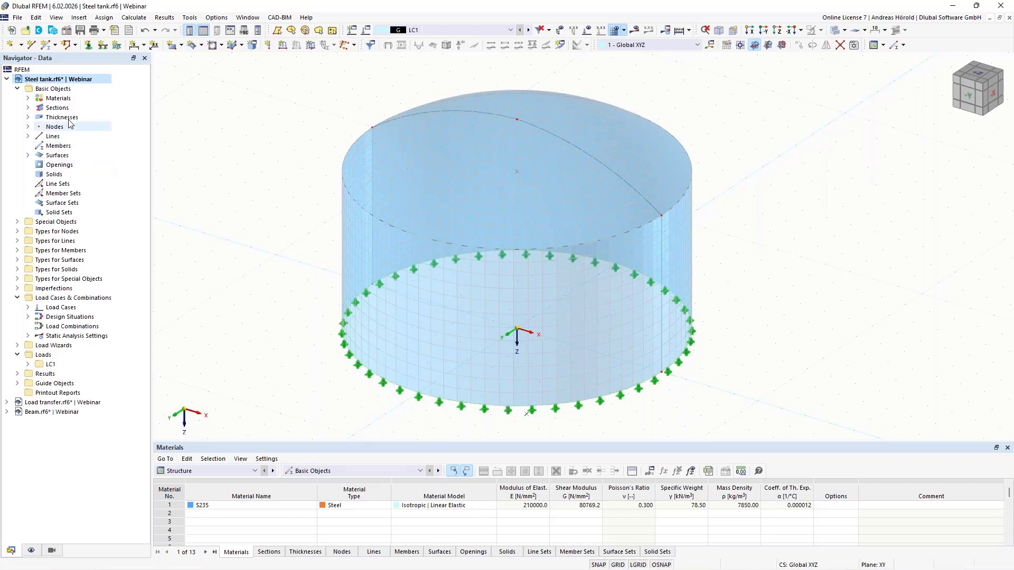
# Step: Switch to the Load transfer model and create rectangular surfaces of stiffness type Load Transfer over the grid at the origin and its two neighbouring grids
pyautogui.click(7, 79)
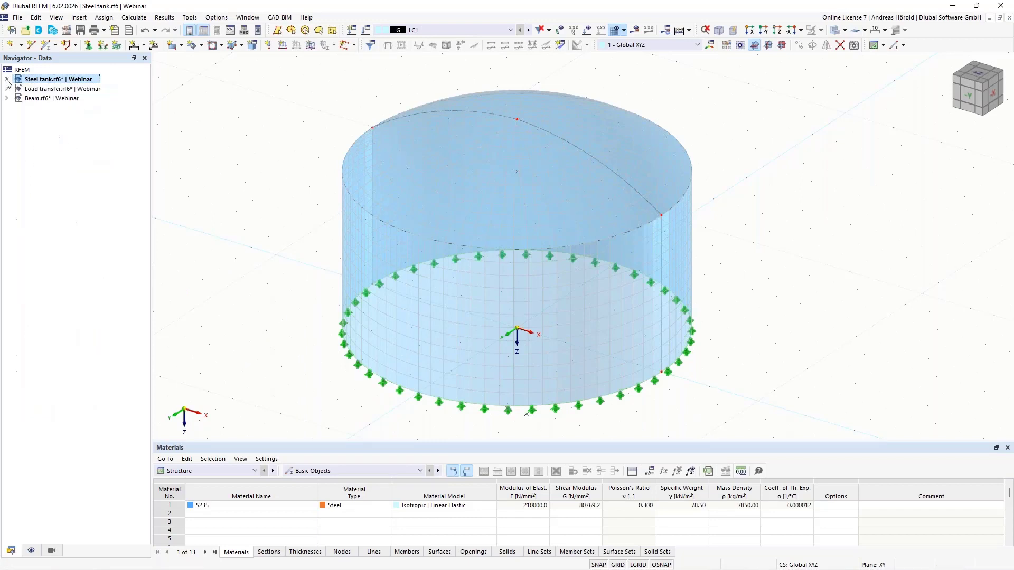
pyautogui.click(66, 89)
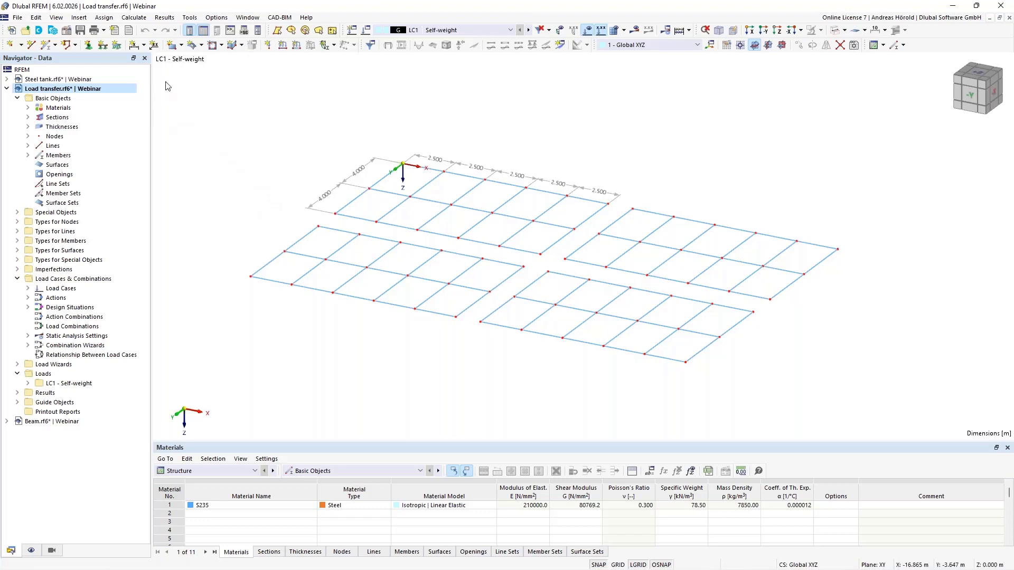
pyautogui.click(171, 47)
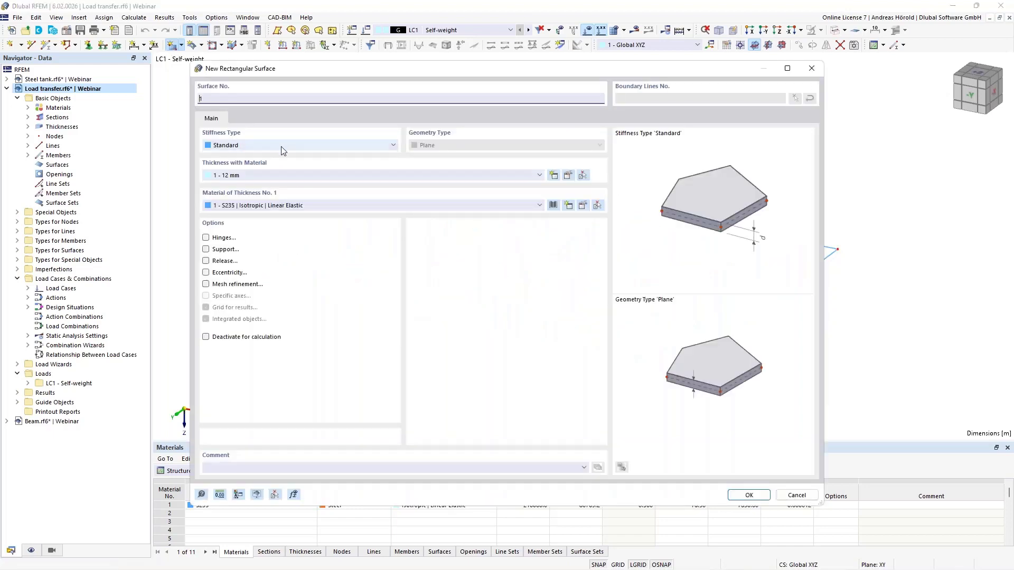
pyautogui.click(281, 145)
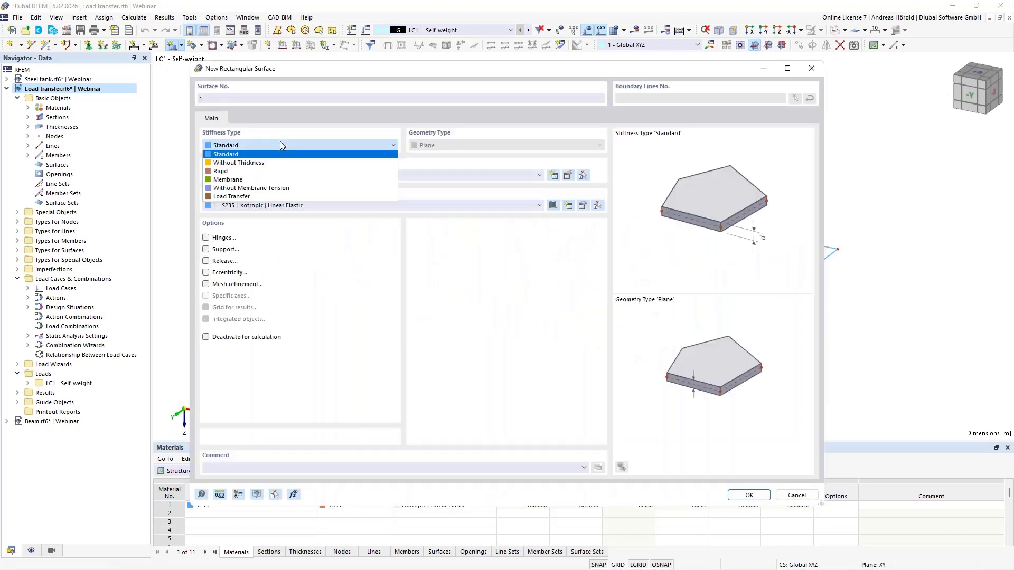
pyautogui.click(285, 197)
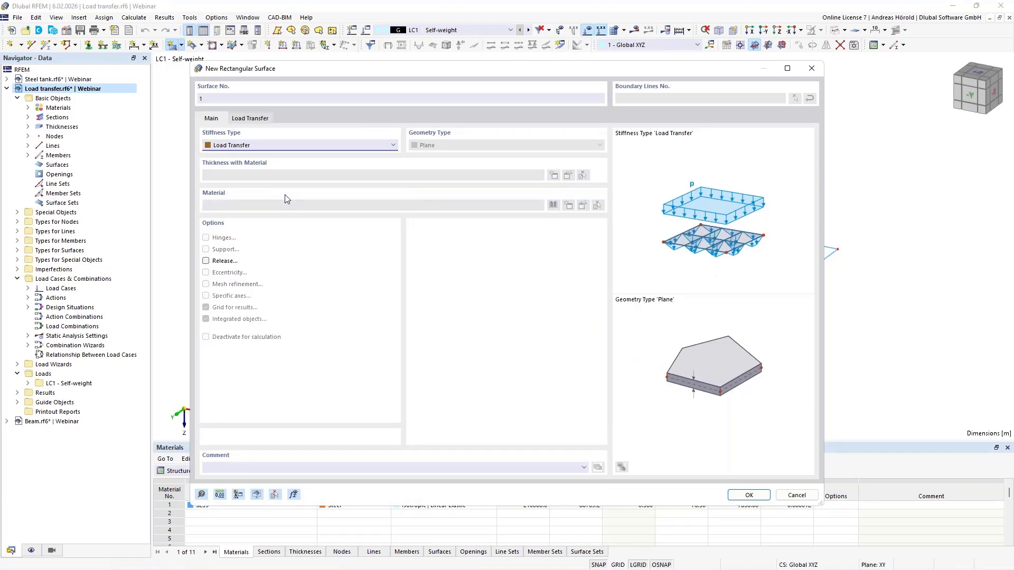
pyautogui.click(739, 496)
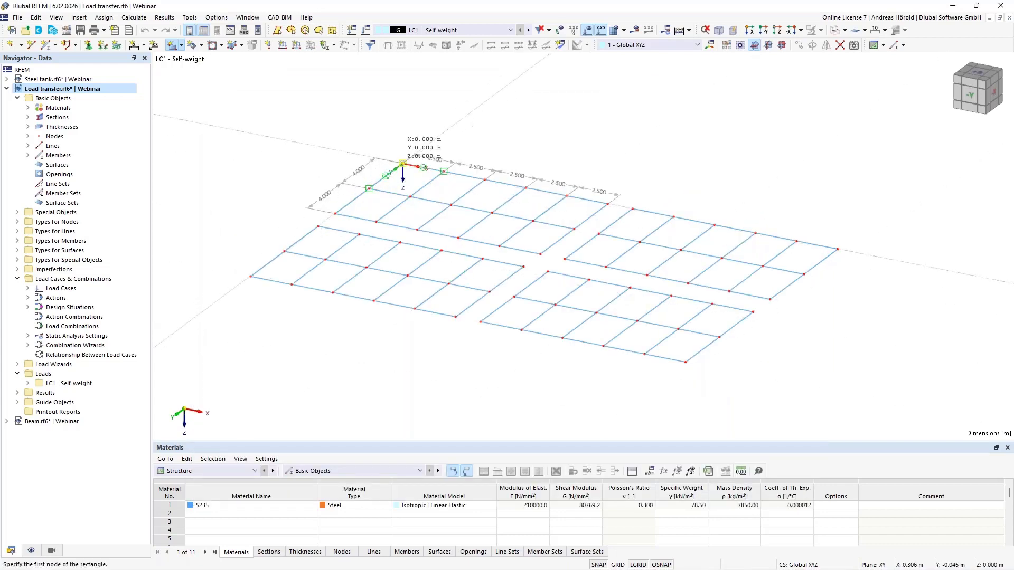
pyautogui.click(403, 163)
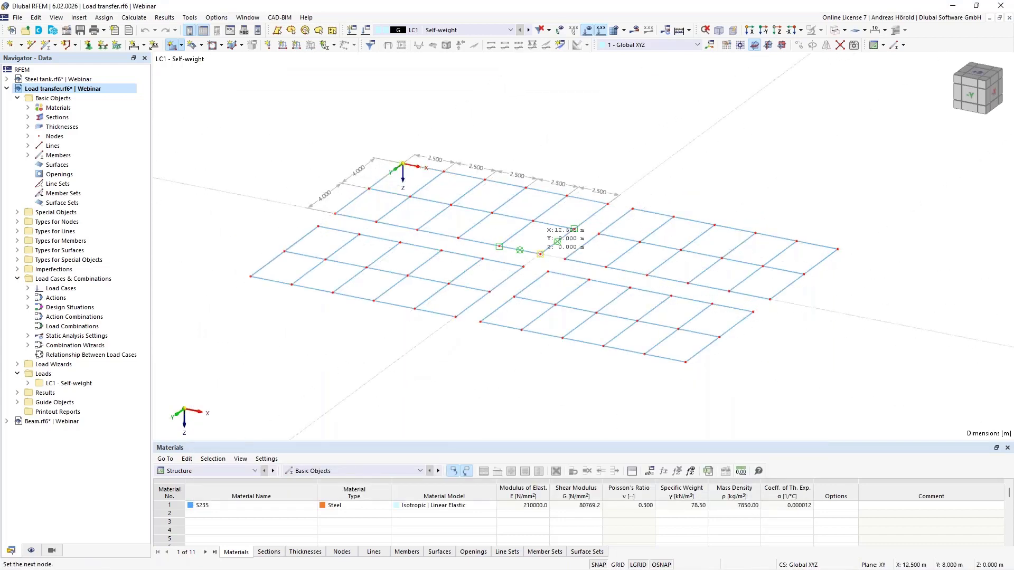
pyautogui.click(540, 254)
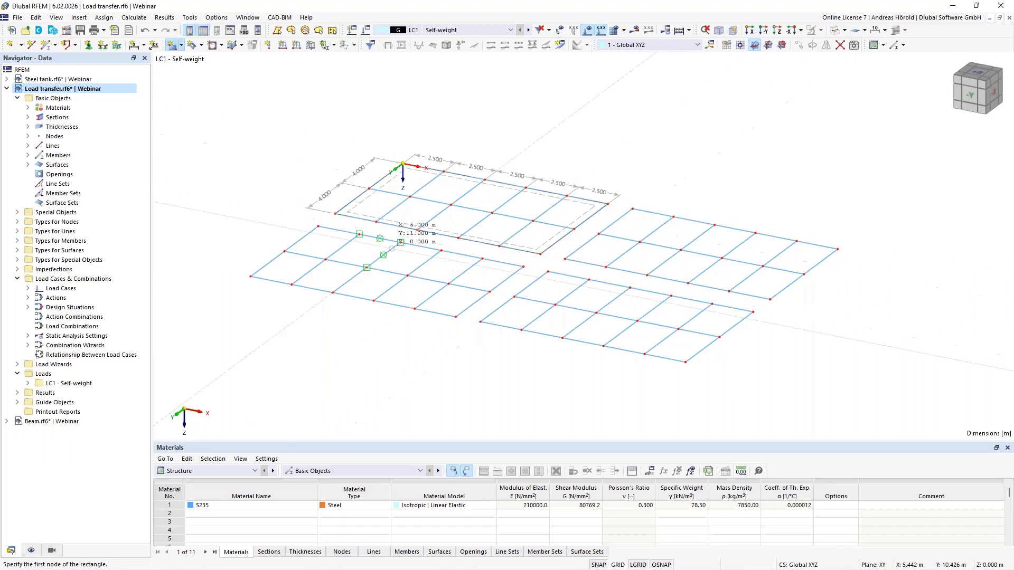
pyautogui.click(455, 316)
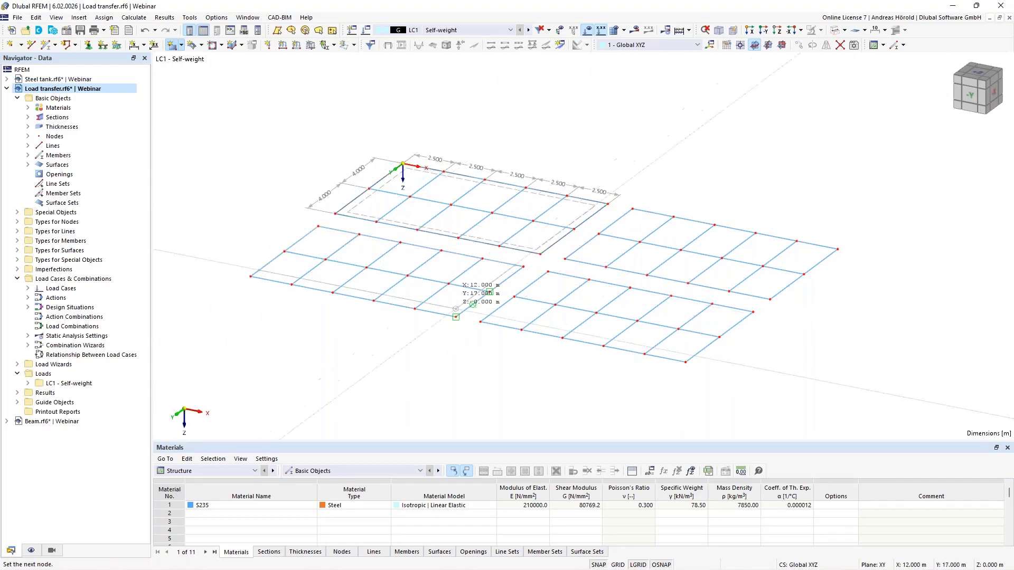
pyautogui.click(318, 226)
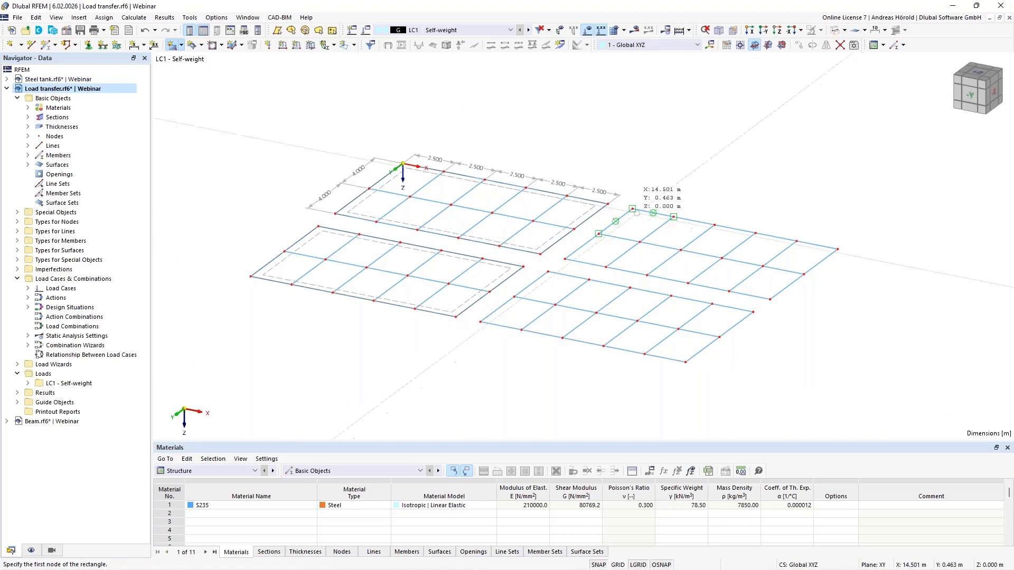
pyautogui.click(632, 209)
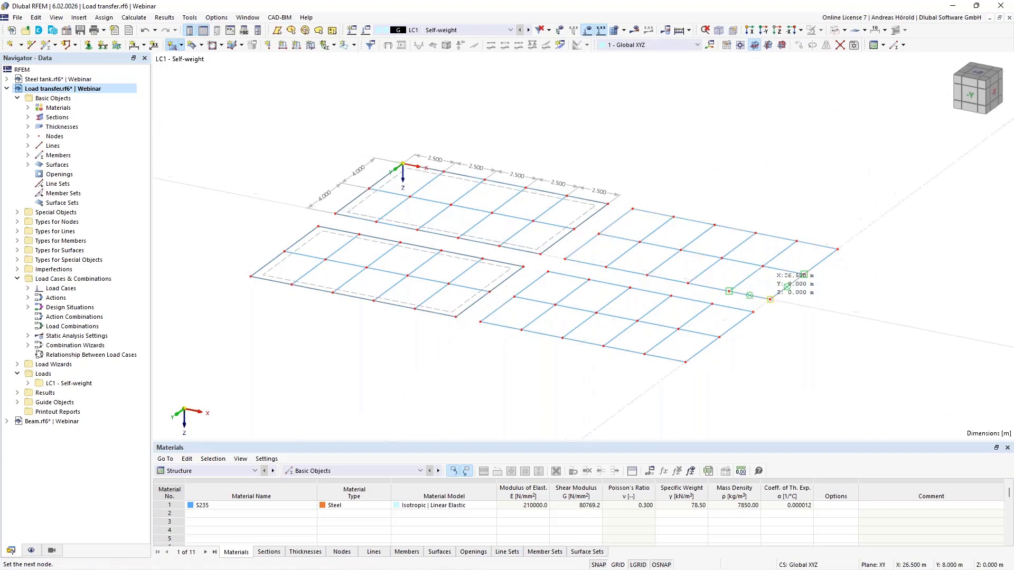
pyautogui.click(770, 300)
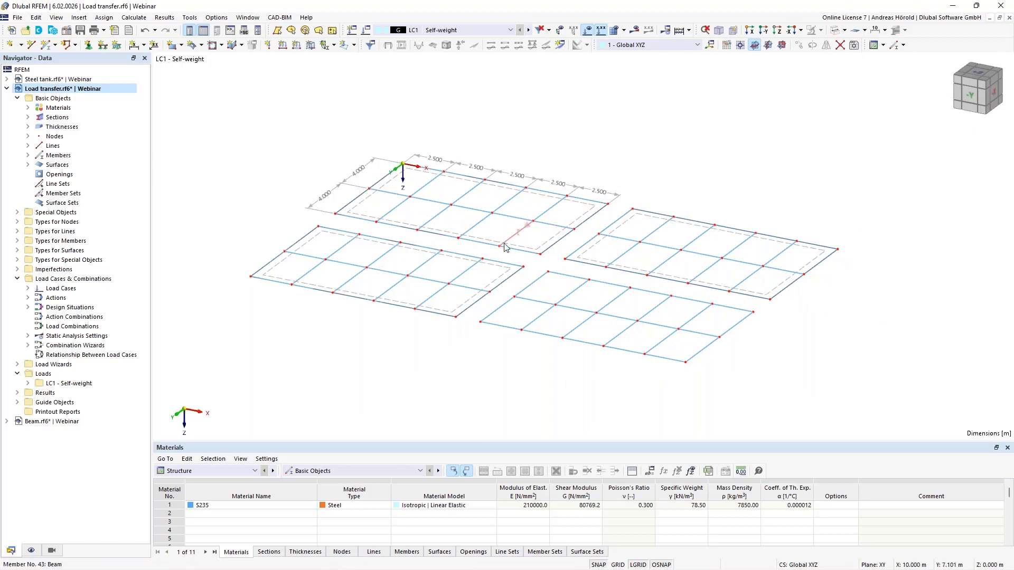
# Step: Apply a uniform surface load of 1.00 kN/m² in direction ZA to surfaces 1 to 3 in LC1 - Self-weight
pyautogui.click(311, 47)
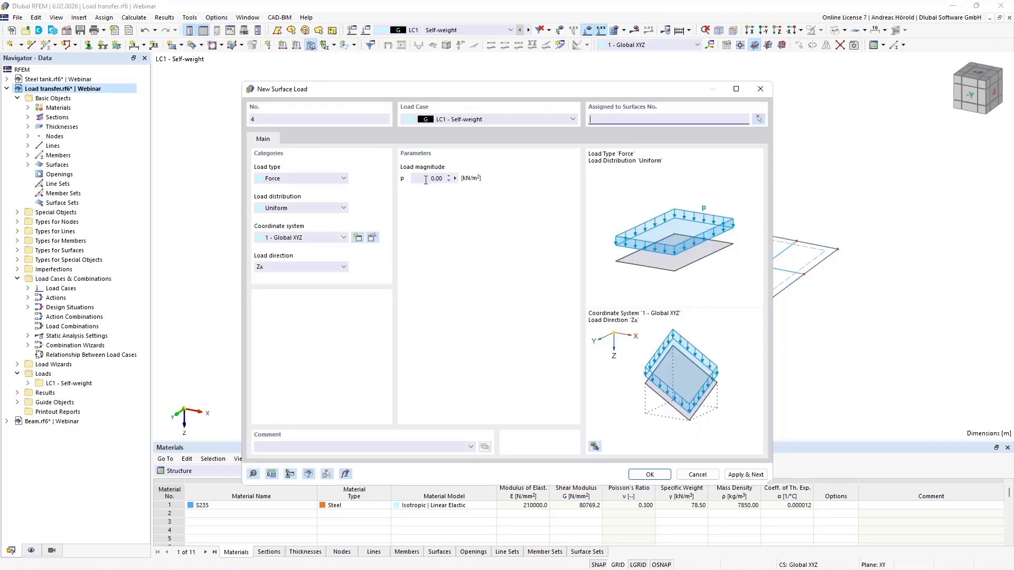
pyautogui.click(427, 178)
pyautogui.press('Delete')
pyautogui.click(650, 474)
pyautogui.click(540, 258)
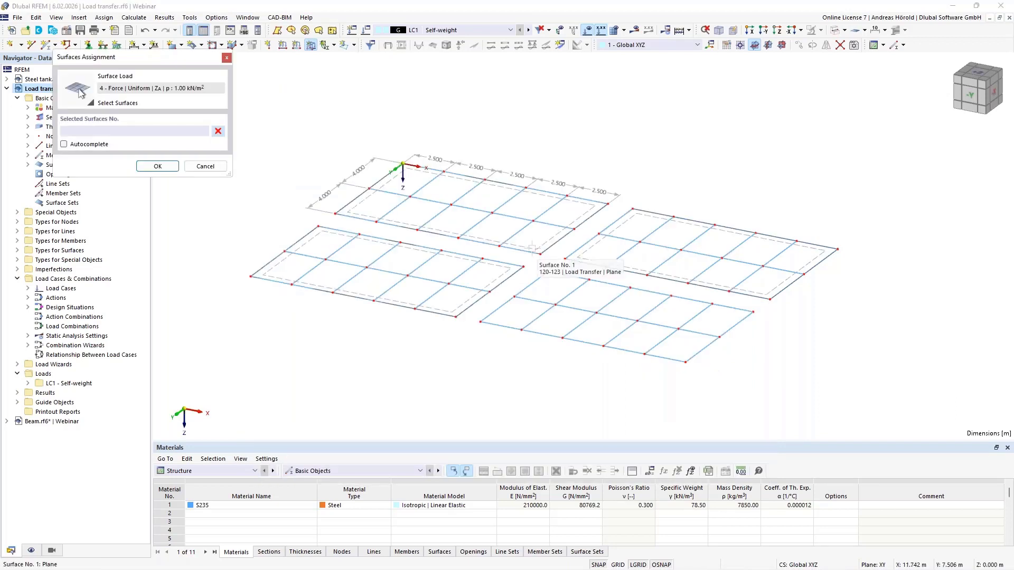
pyautogui.click(540, 265)
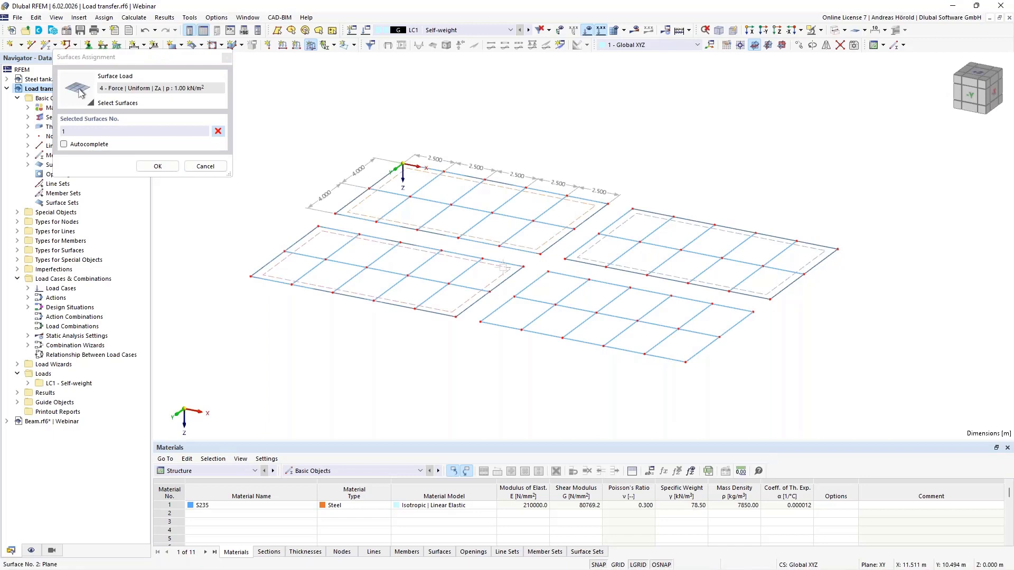
pyautogui.click(586, 259)
pyautogui.click(158, 166)
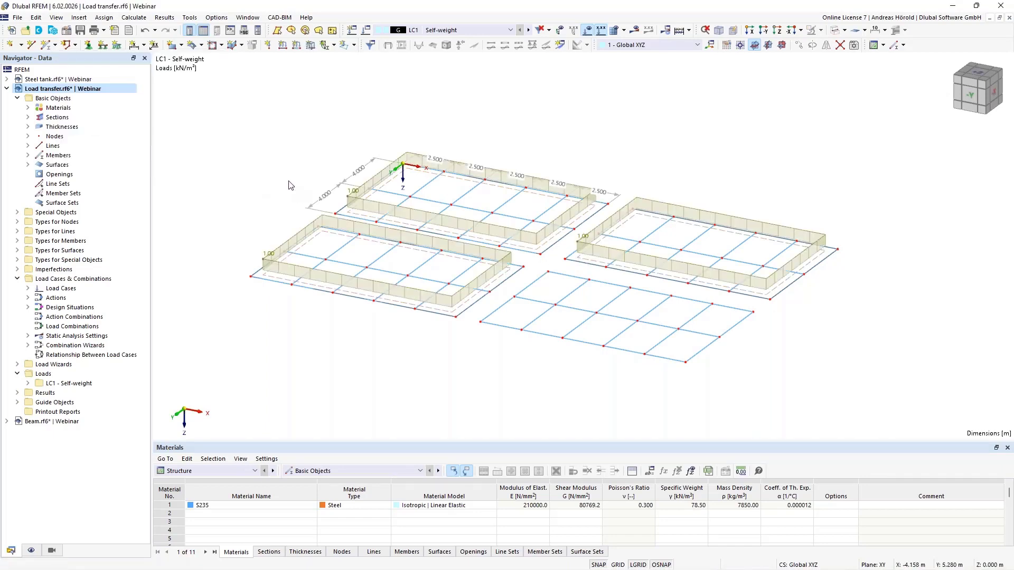
# Step: Toggle Display Load Transfer Separately on for surface 1 to view the distributed member loads, and off again
pyautogui.scroll(1, 273, 180)
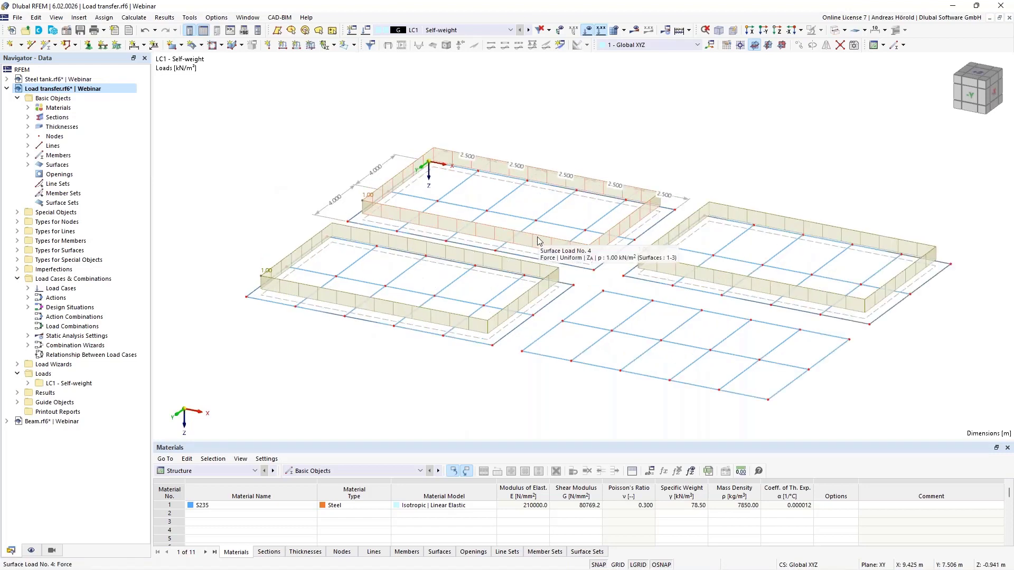
pyautogui.rightClick(429, 236)
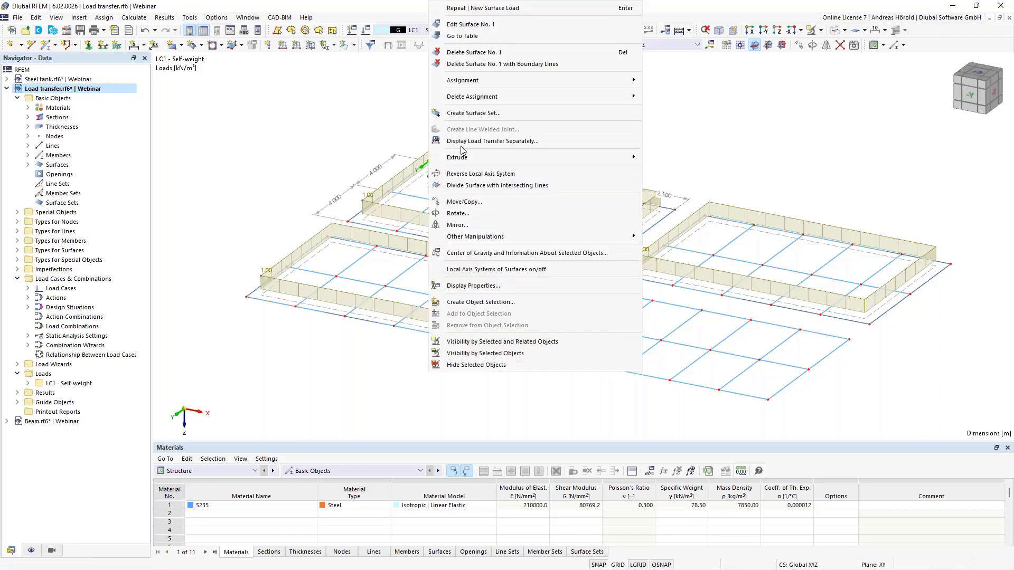
pyautogui.click(525, 145)
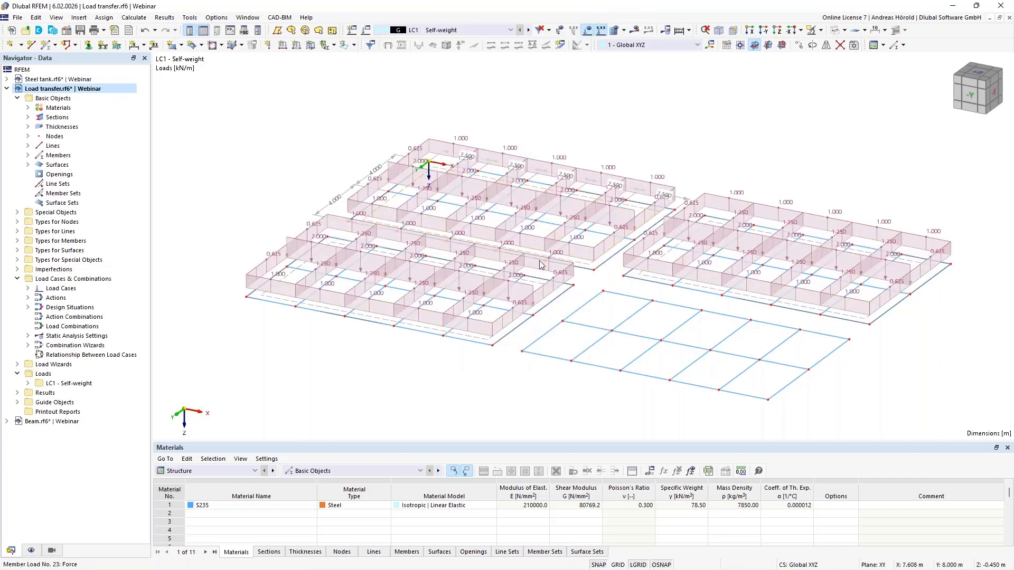
pyautogui.rightClick(581, 267)
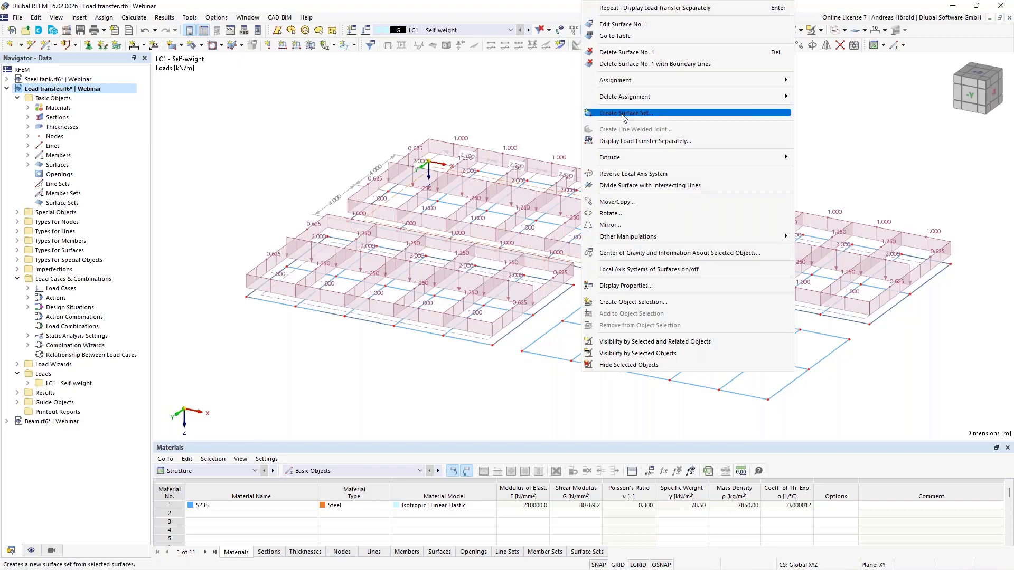
pyautogui.click(626, 141)
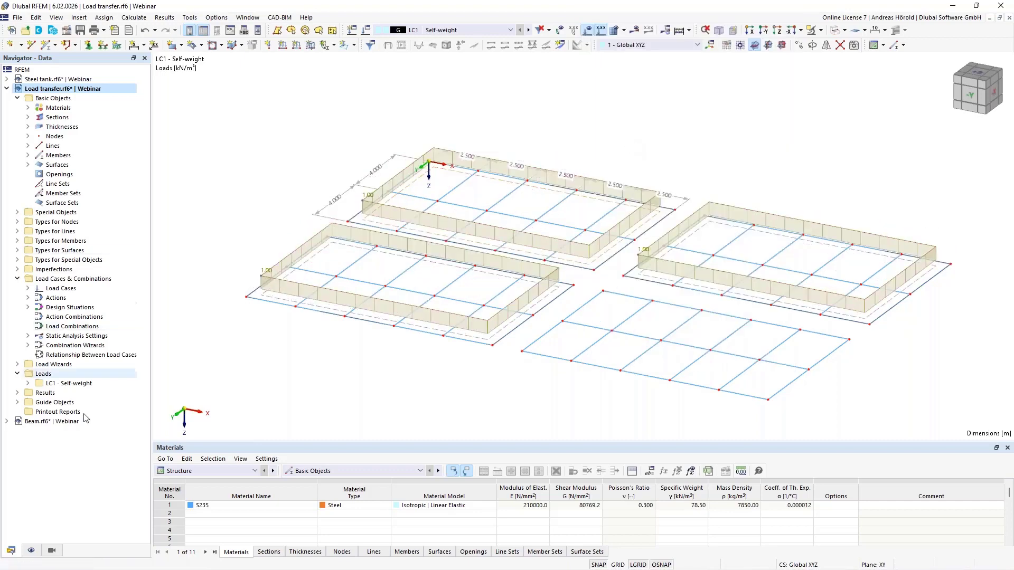
# Step: Enable the separate load transfer display for surfaces in the display settings and inspect the member loads on the three grids
pyautogui.click(33, 552)
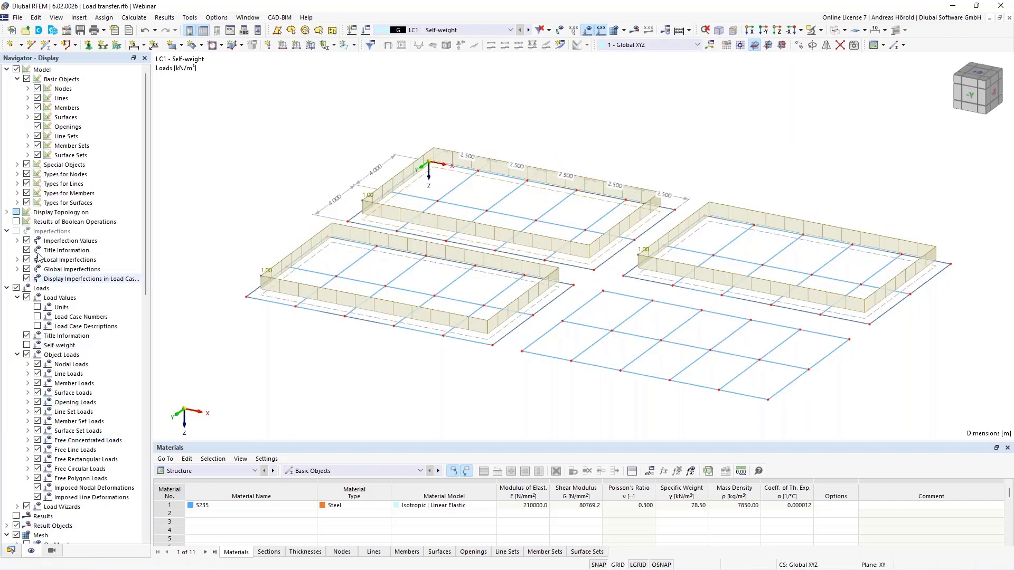
pyautogui.click(28, 118)
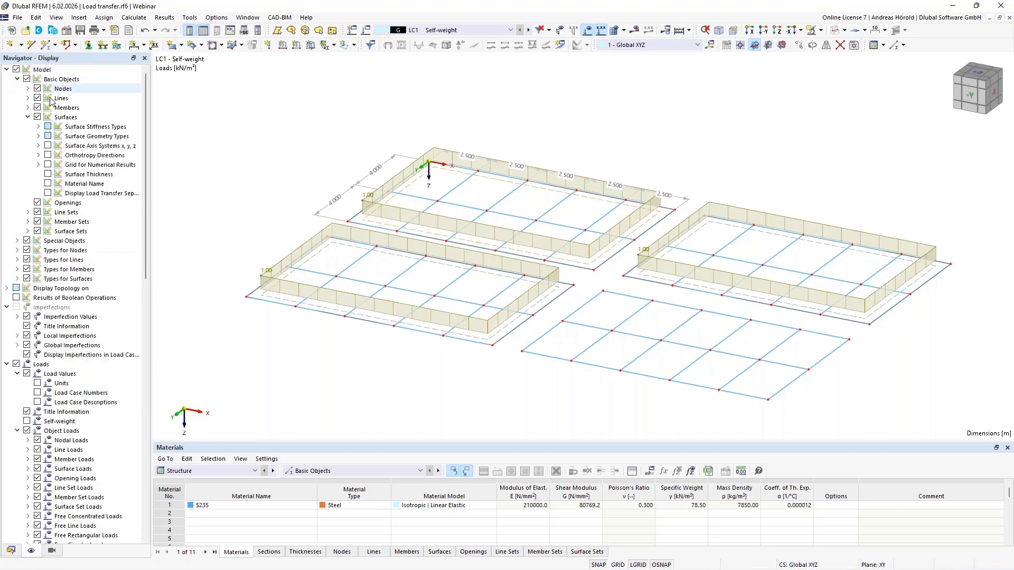
pyautogui.click(48, 193)
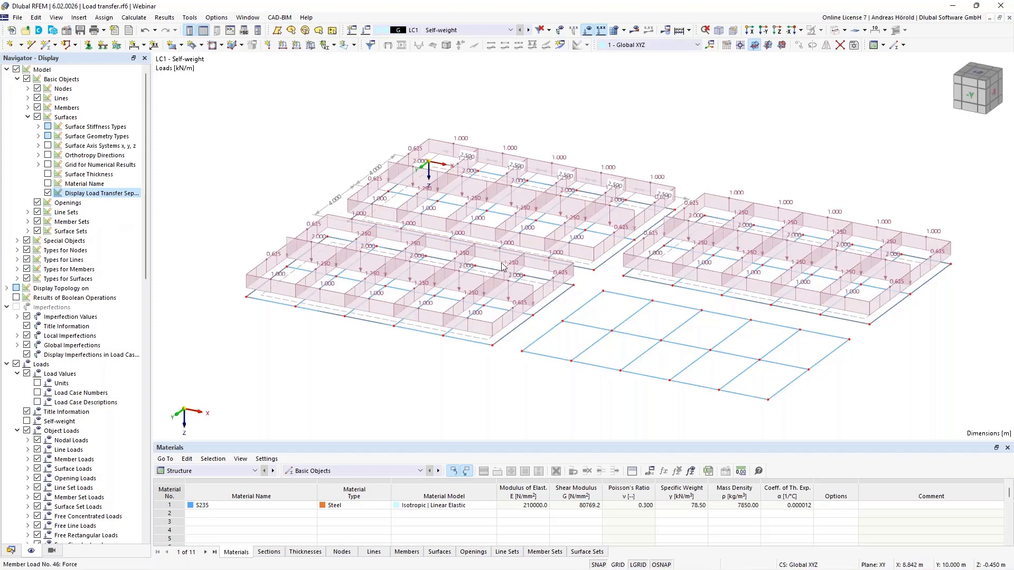
pyautogui.scroll(1, 588, 305)
pyautogui.scroll(-2, 588, 305)
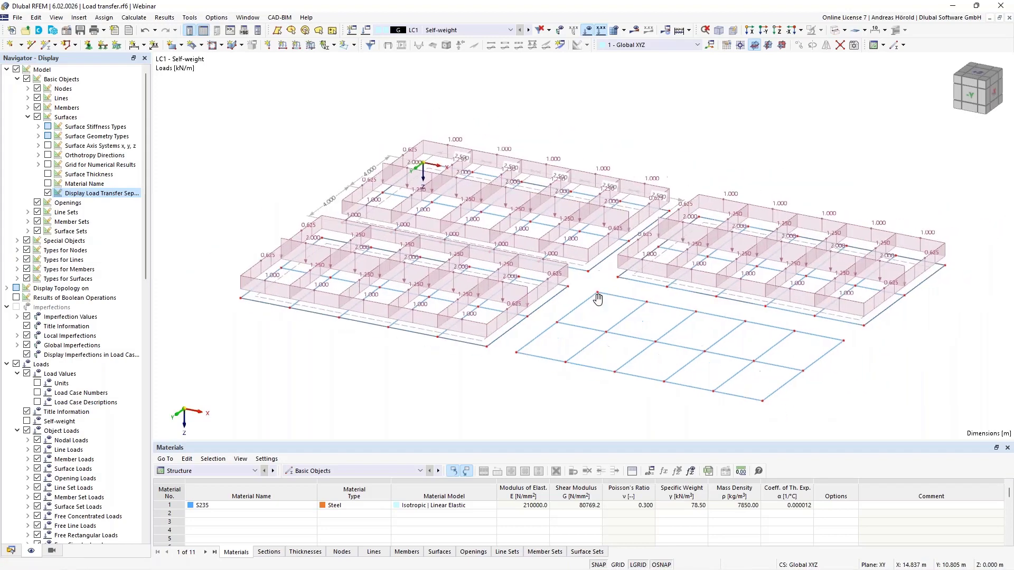
# Step: Set the load transfer direction of surface 2 to local x, checking its local axes in the model preview
pyautogui.doubleClick(458, 341)
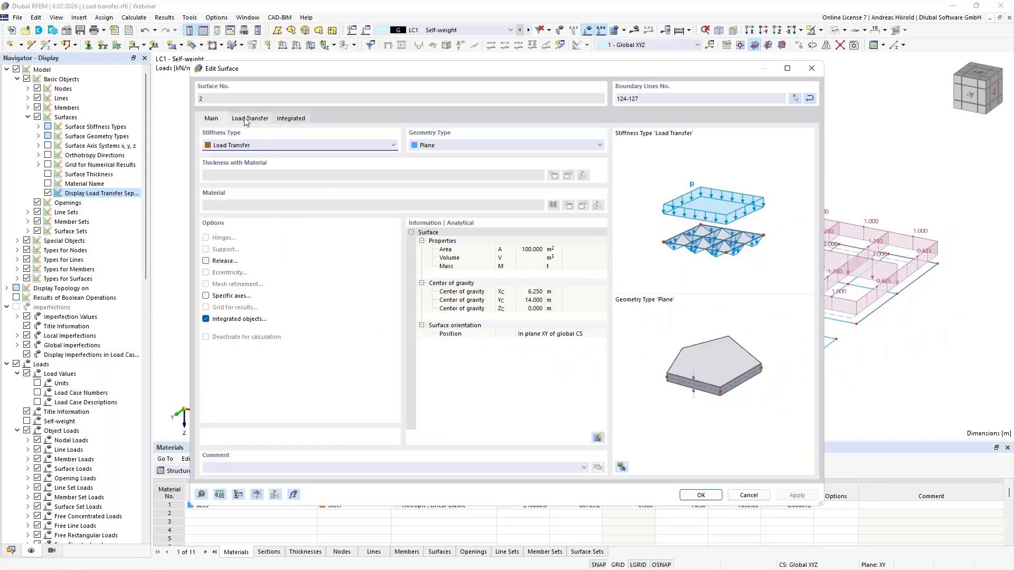
pyautogui.click(246, 120)
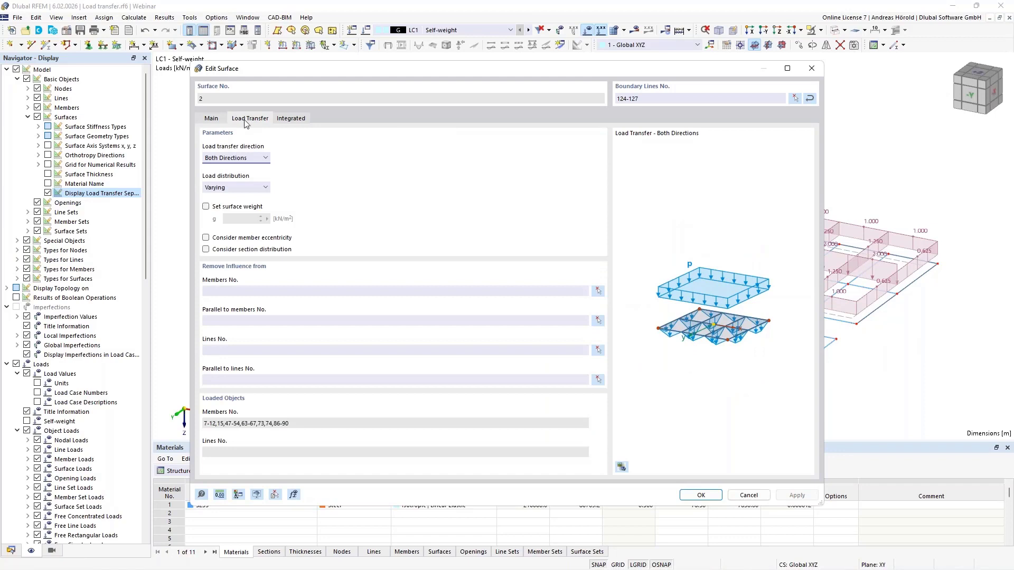
pyautogui.click(233, 159)
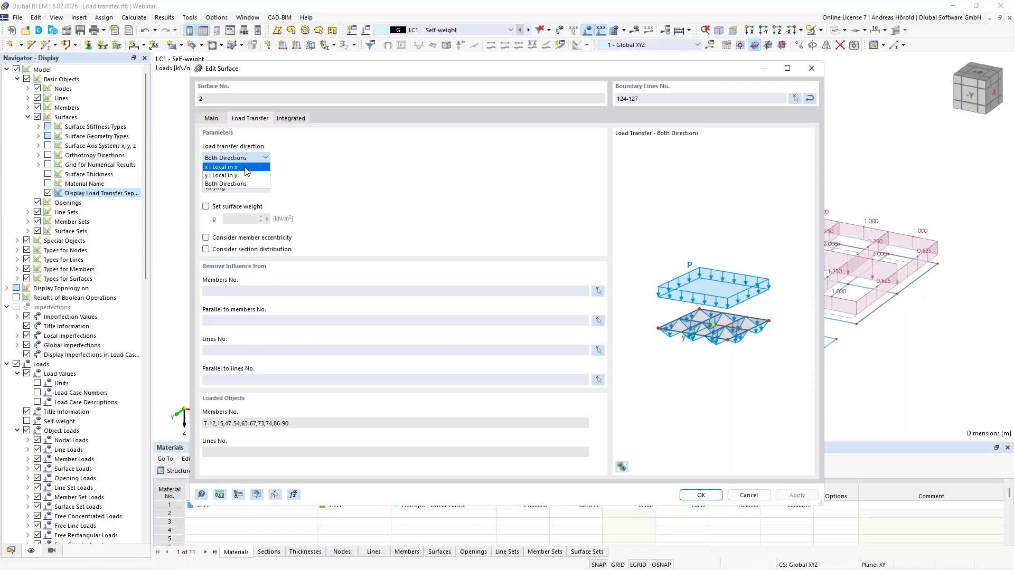
pyautogui.click(246, 168)
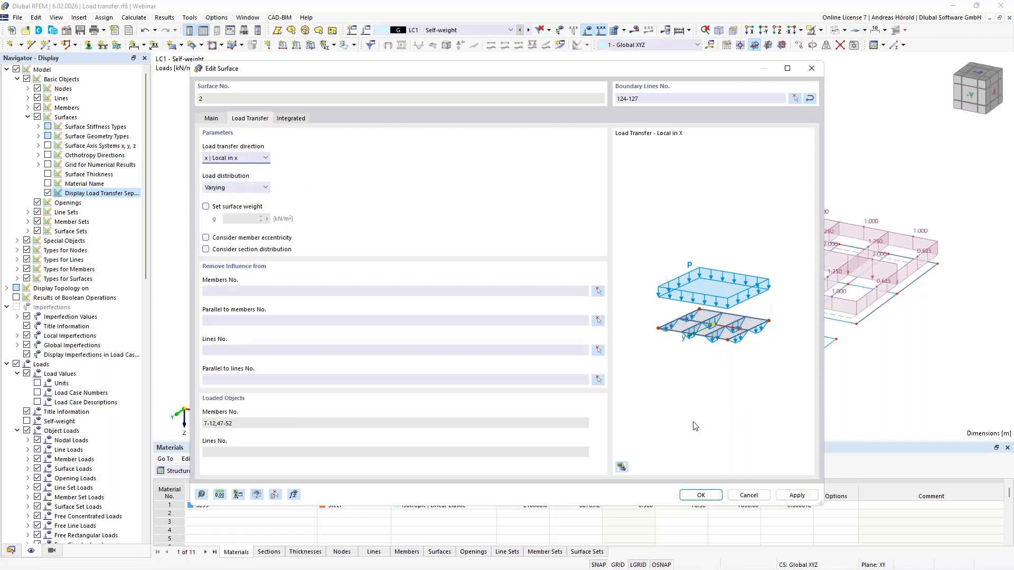
pyautogui.click(621, 468)
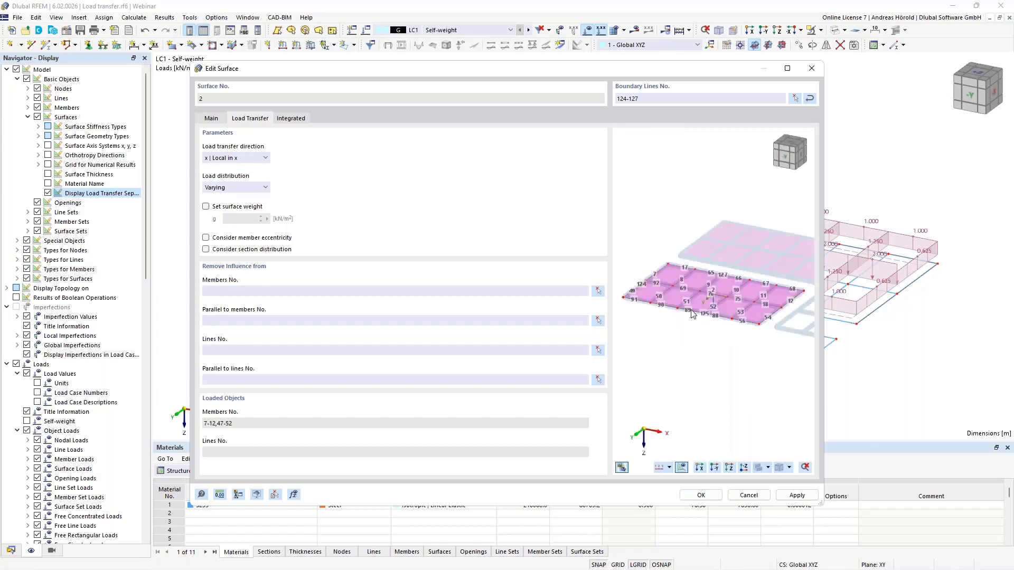
pyautogui.scroll(5, 691, 313)
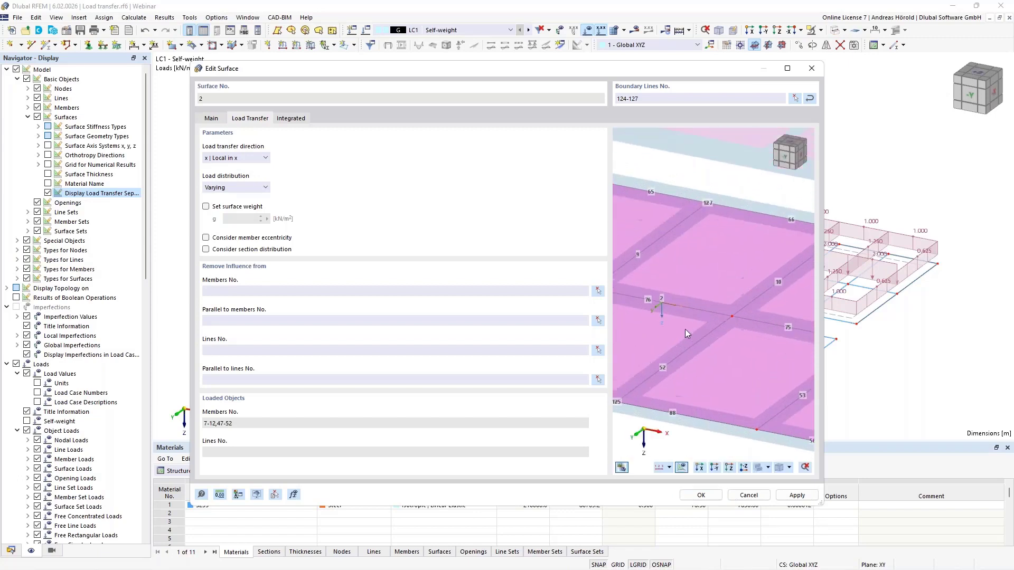
pyautogui.scroll(3, 685, 328)
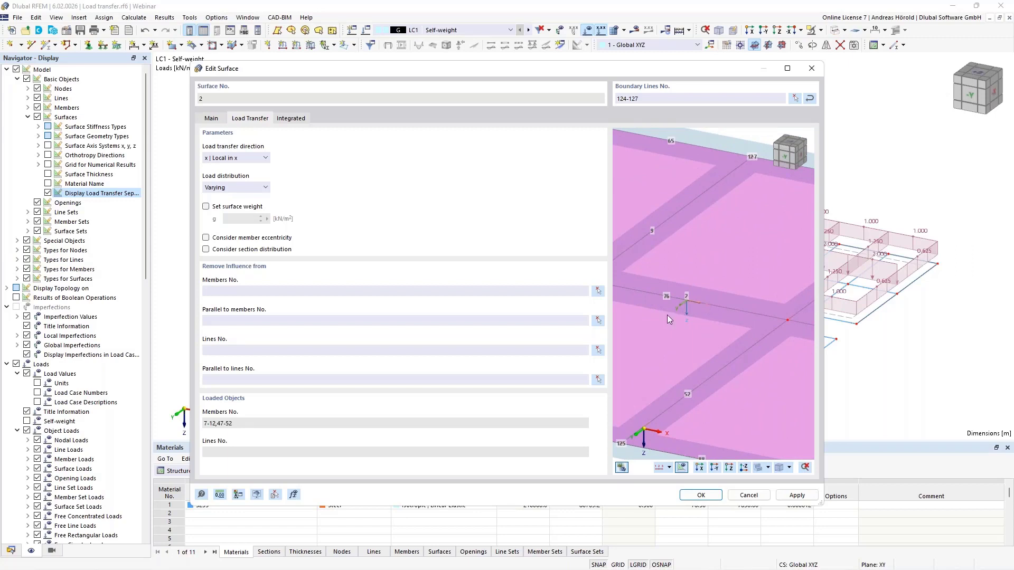
pyautogui.click(701, 495)
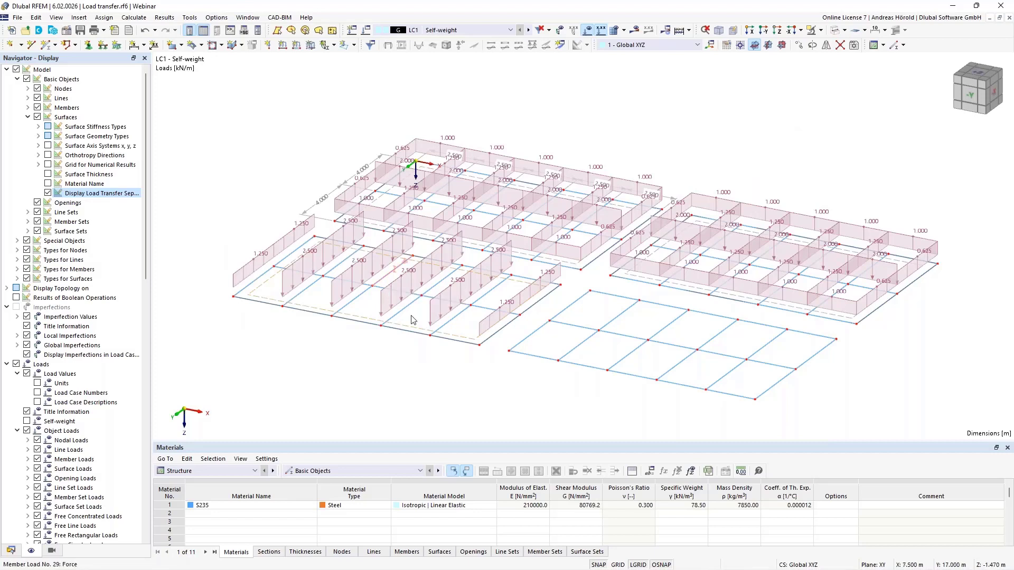
# Step: Set the load transfer direction of surface 1, on the grid at the origin, to local y without a surface weight
pyautogui.rightClick(550, 260)
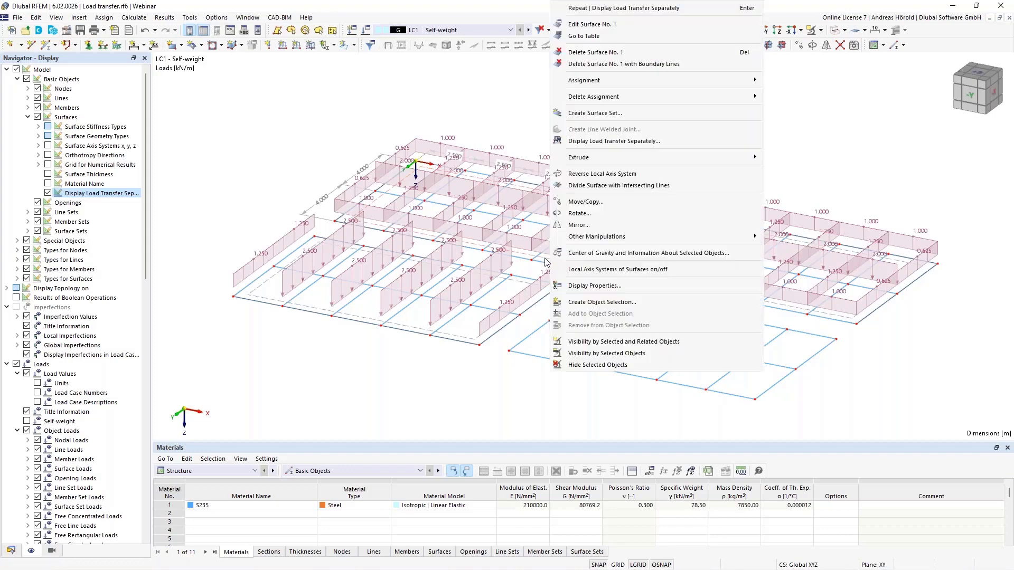
pyautogui.click(594, 24)
pyautogui.click(249, 118)
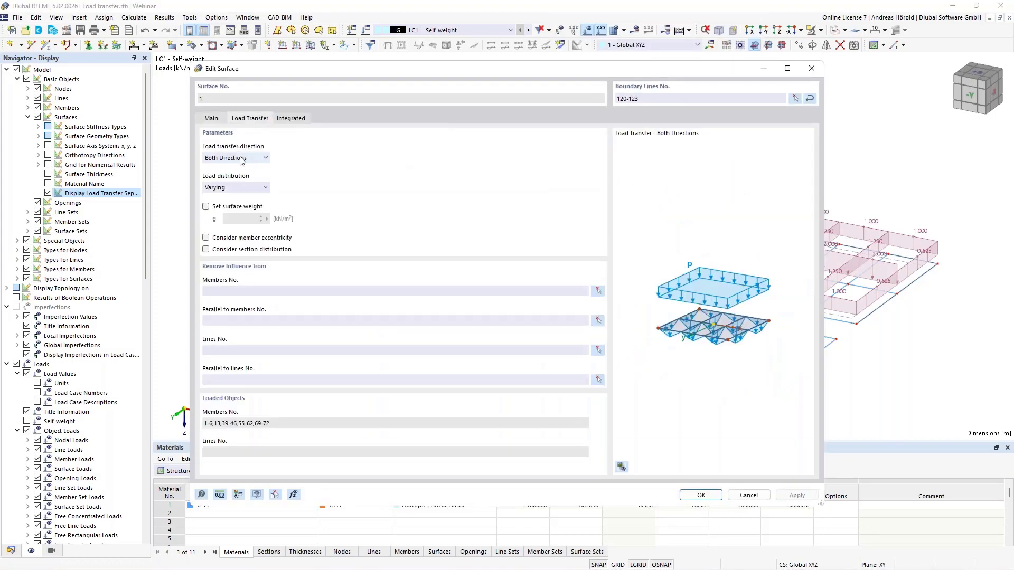
pyautogui.click(242, 159)
pyautogui.click(253, 181)
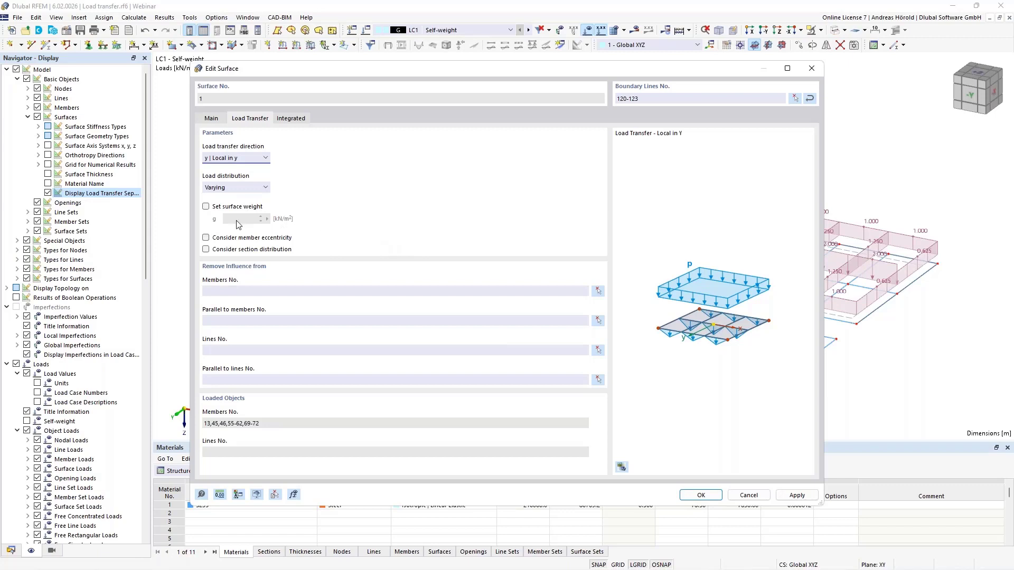
pyautogui.click(206, 207)
pyautogui.click(207, 208)
pyautogui.click(701, 494)
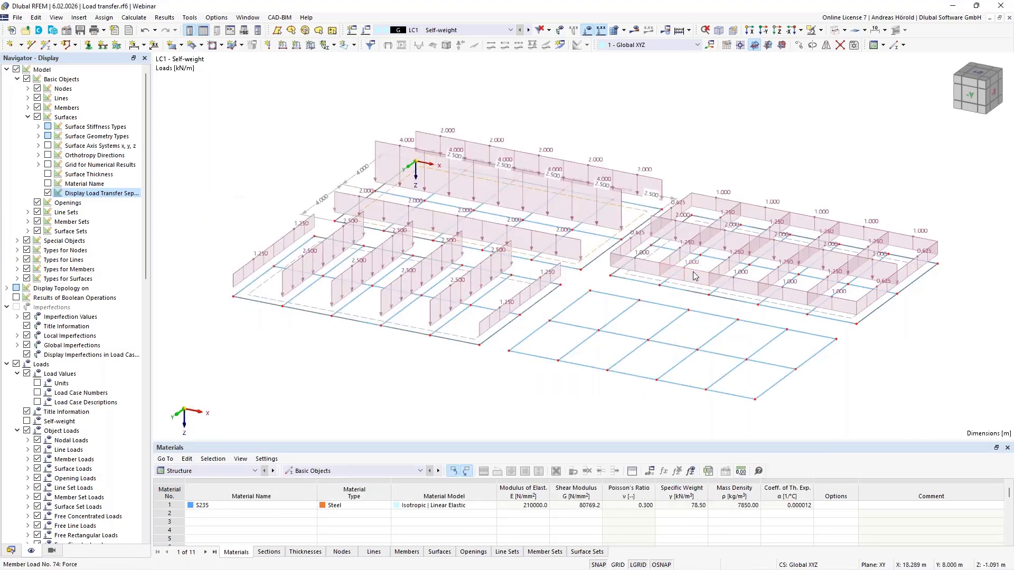
# Step: Start a Member Loads from Area Load wizard for LC1 - Self-weight with a uniform load of 1.00 kN/m² in direction ZA
pyautogui.moveTo(694, 275)
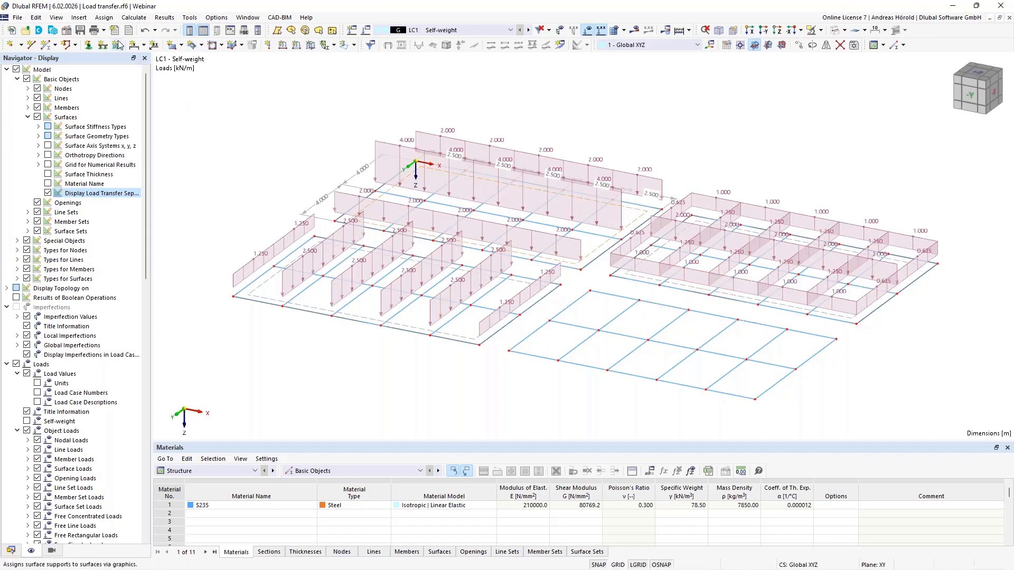
pyautogui.click(78, 18)
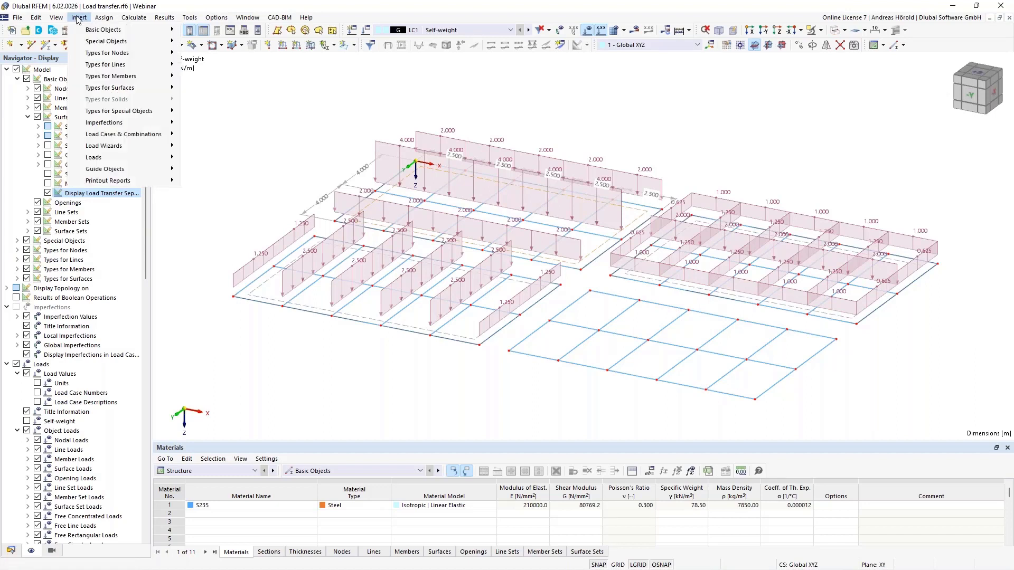
pyautogui.moveTo(127, 149)
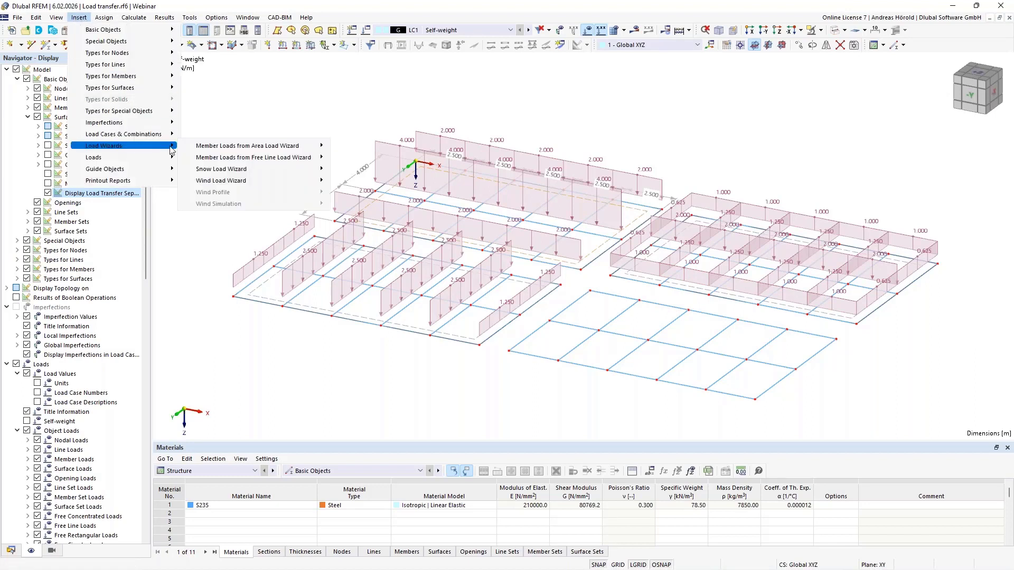
pyautogui.moveTo(259, 152)
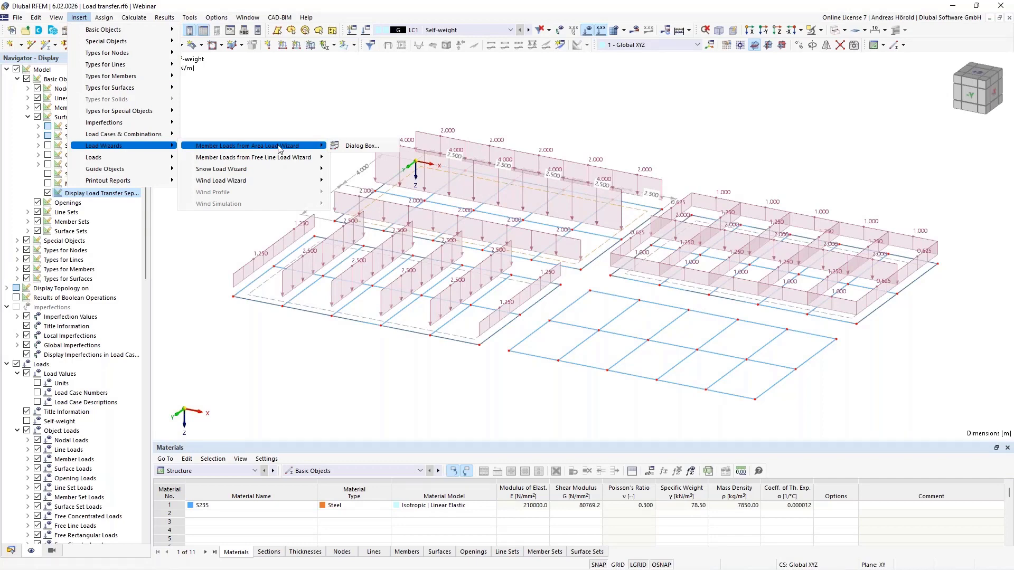
pyautogui.click(356, 152)
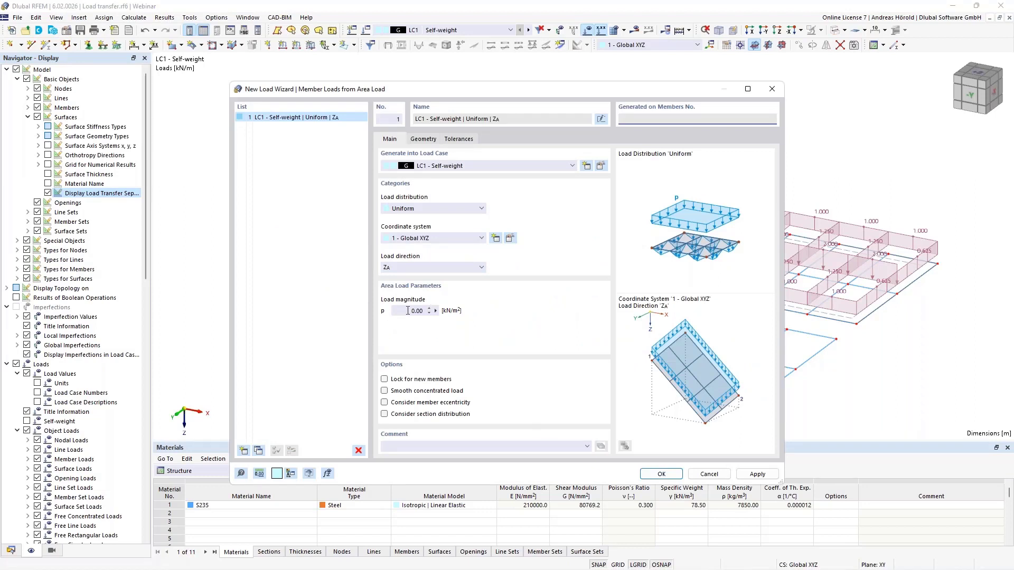
pyautogui.click(414, 310)
pyautogui.write('1')
# Step: Define the area load plane over the grid without a surface by its corner nodes 73, 83, 90 and 85
pyautogui.click(424, 139)
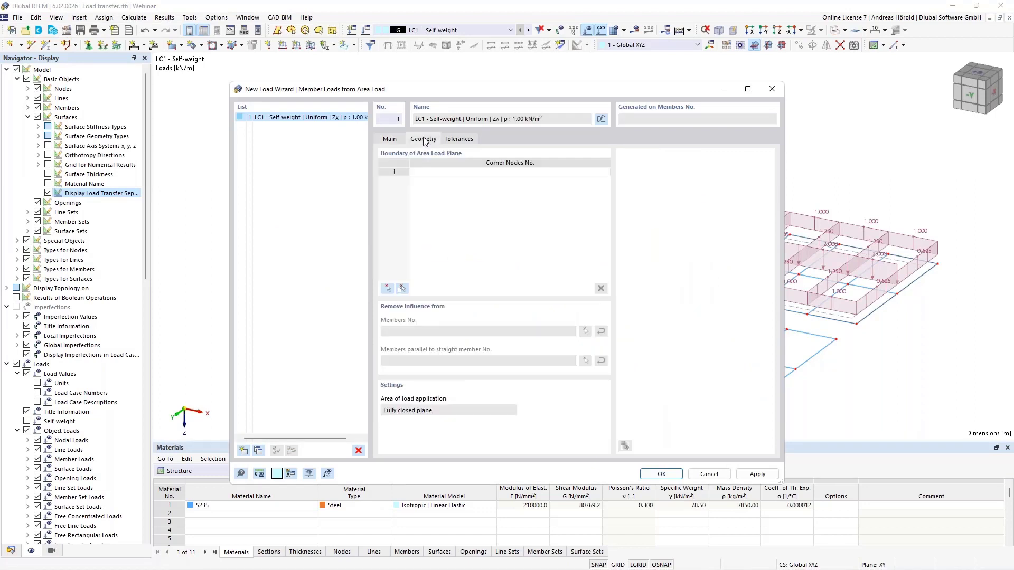
pyautogui.click(387, 288)
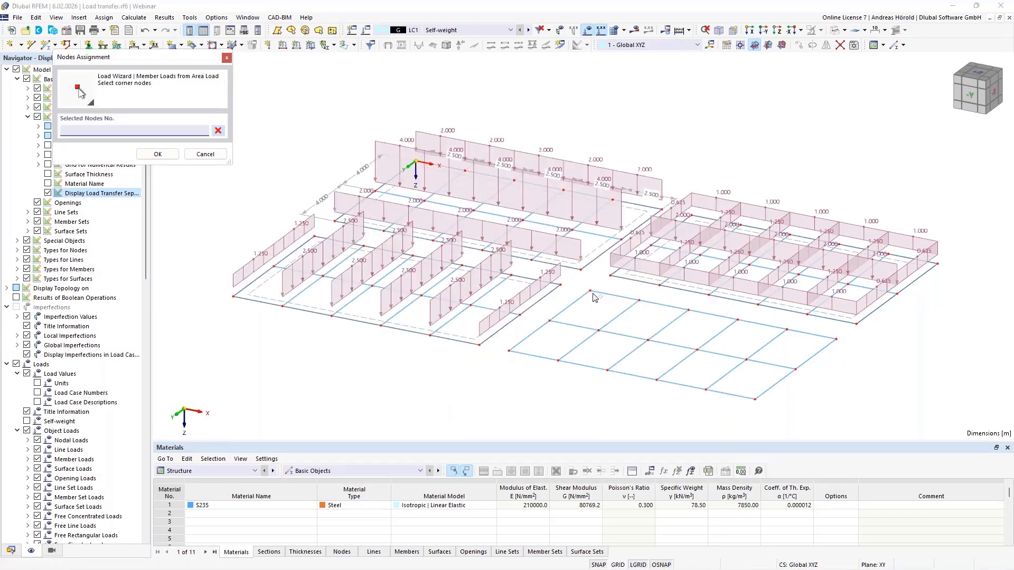
pyautogui.click(590, 291)
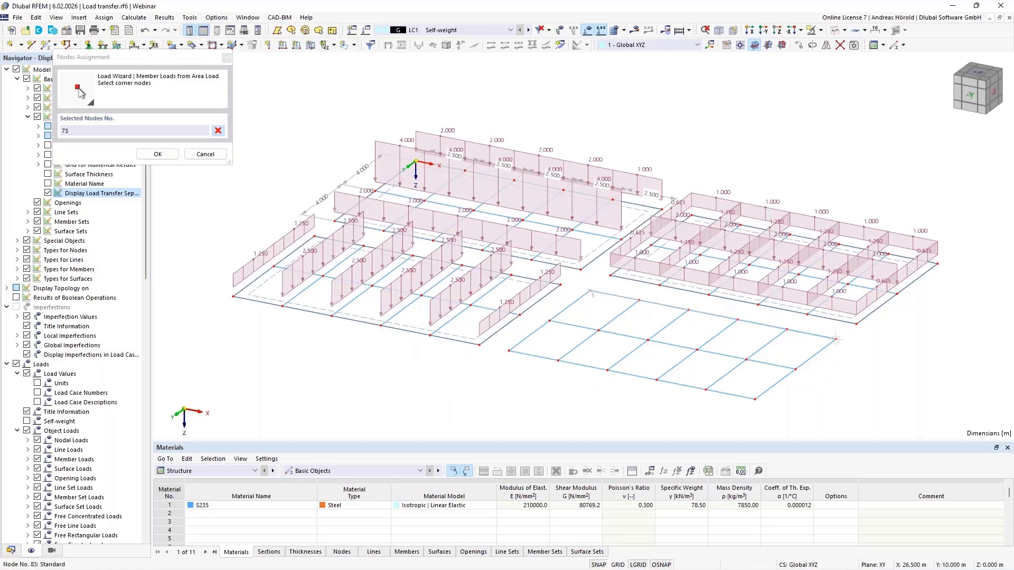
pyautogui.click(755, 399)
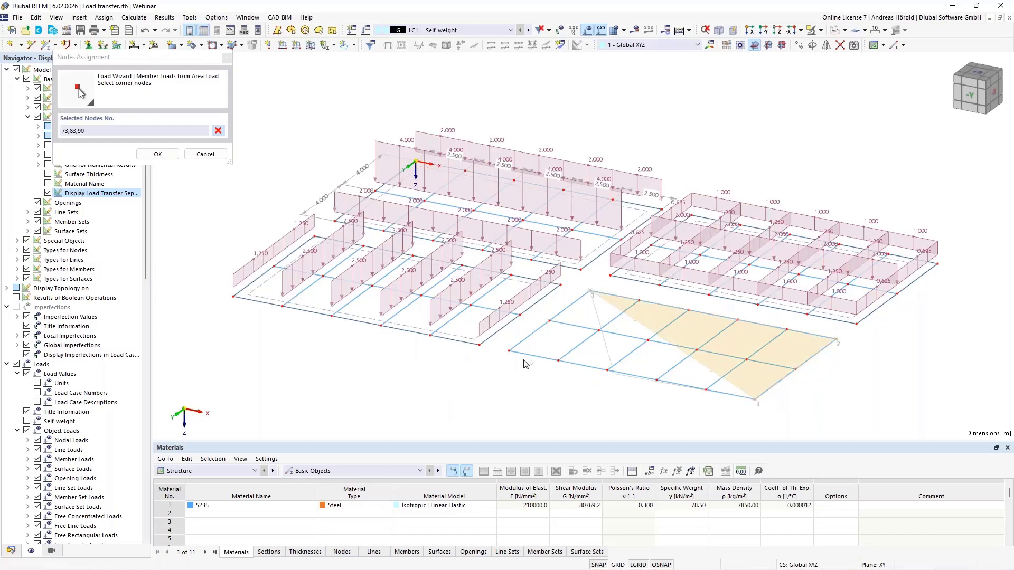
pyautogui.click(507, 351)
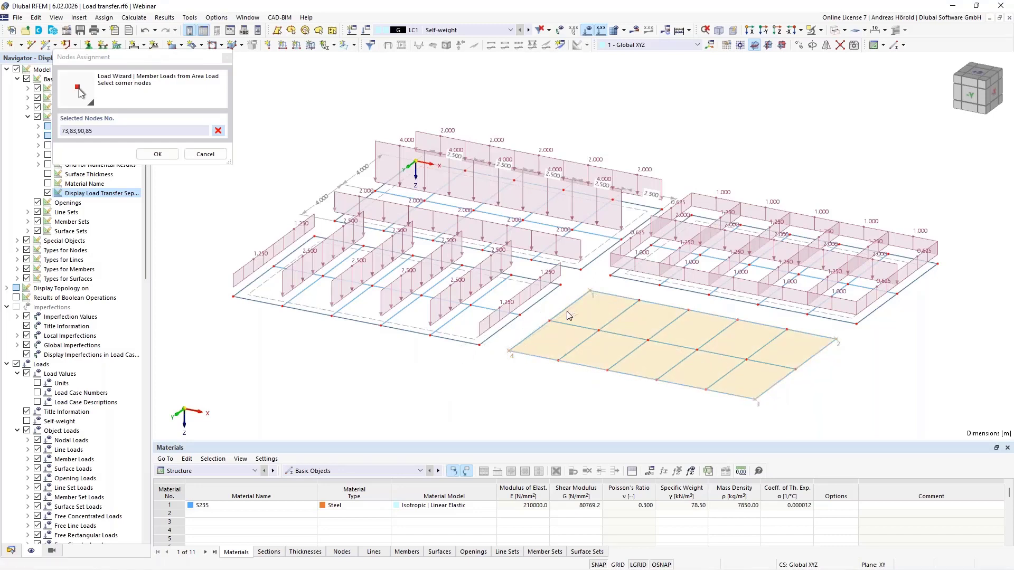
pyautogui.press('Return')
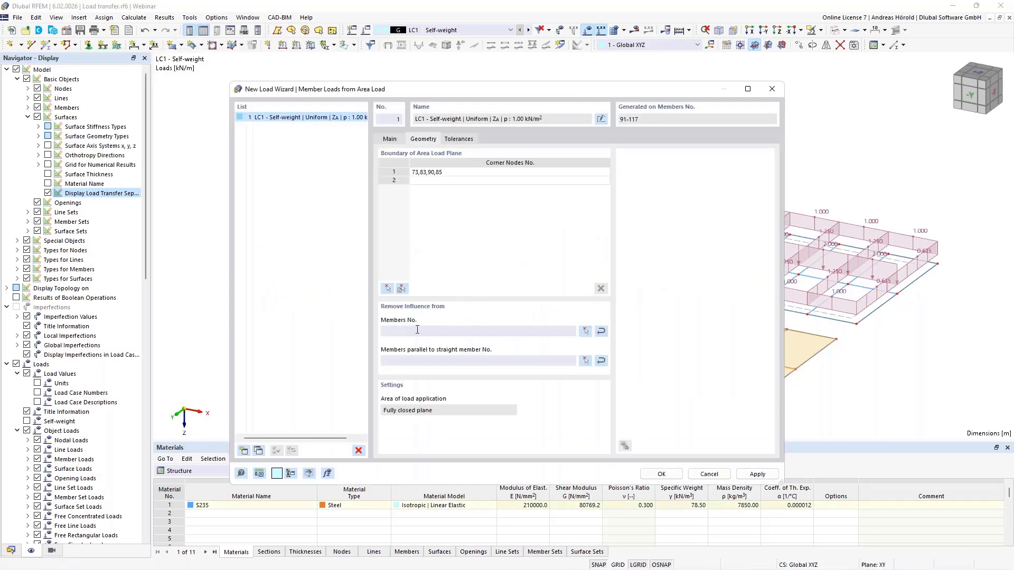
# Step: Remove the influence of members parallel to member 98 from the area load and generate the member loads
pyautogui.click(585, 361)
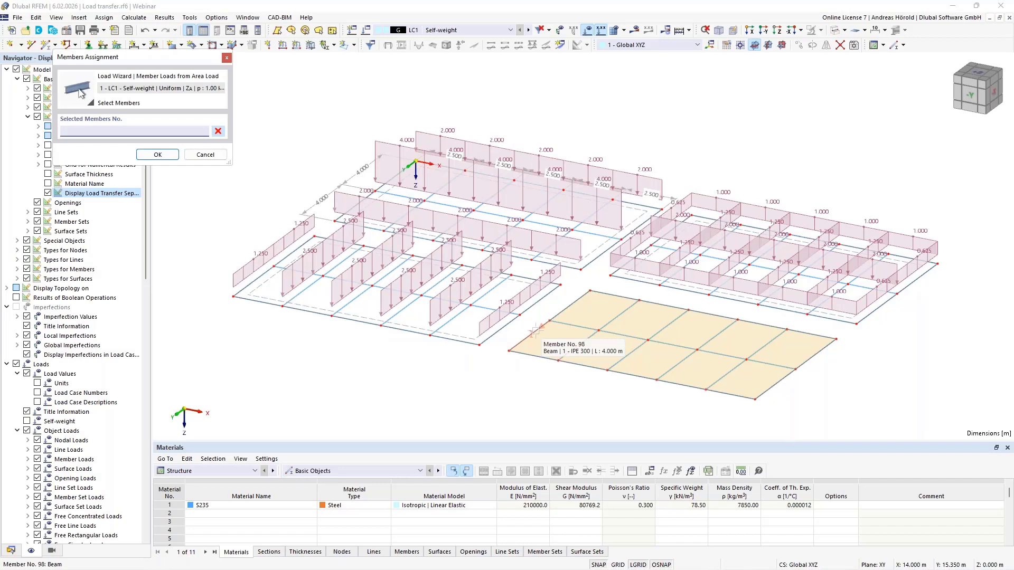
pyautogui.click(534, 331)
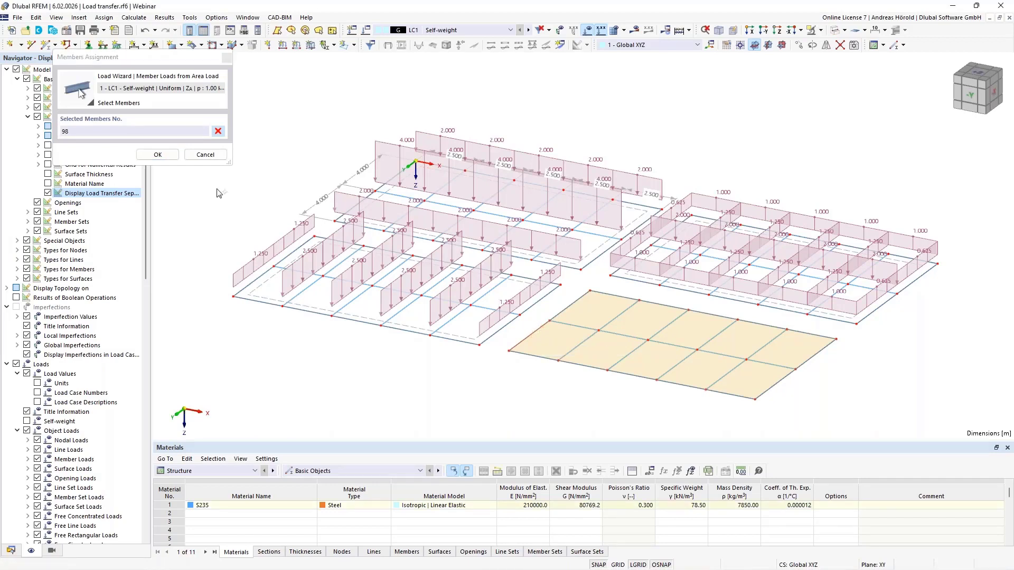
pyautogui.click(157, 154)
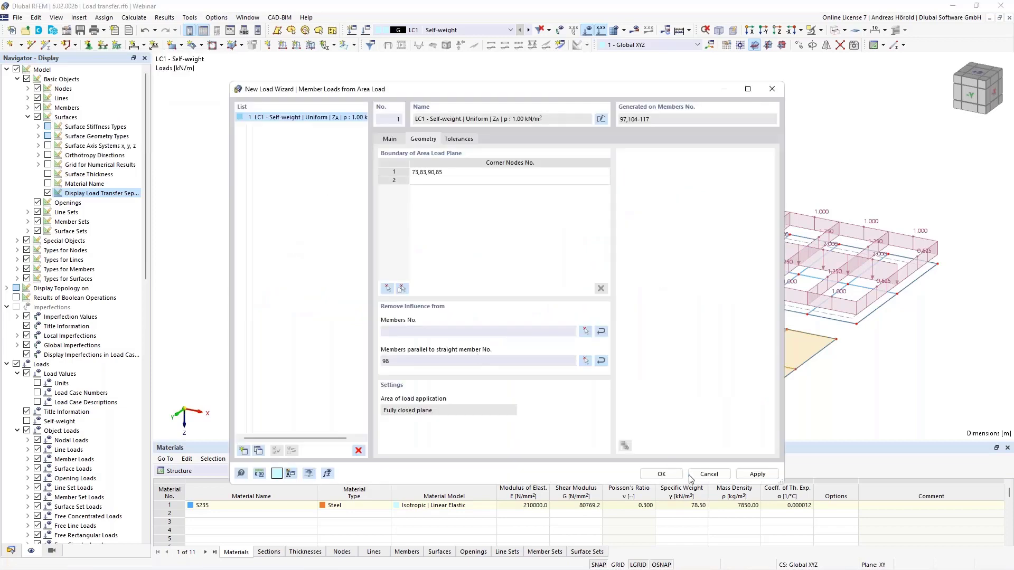
pyautogui.click(661, 474)
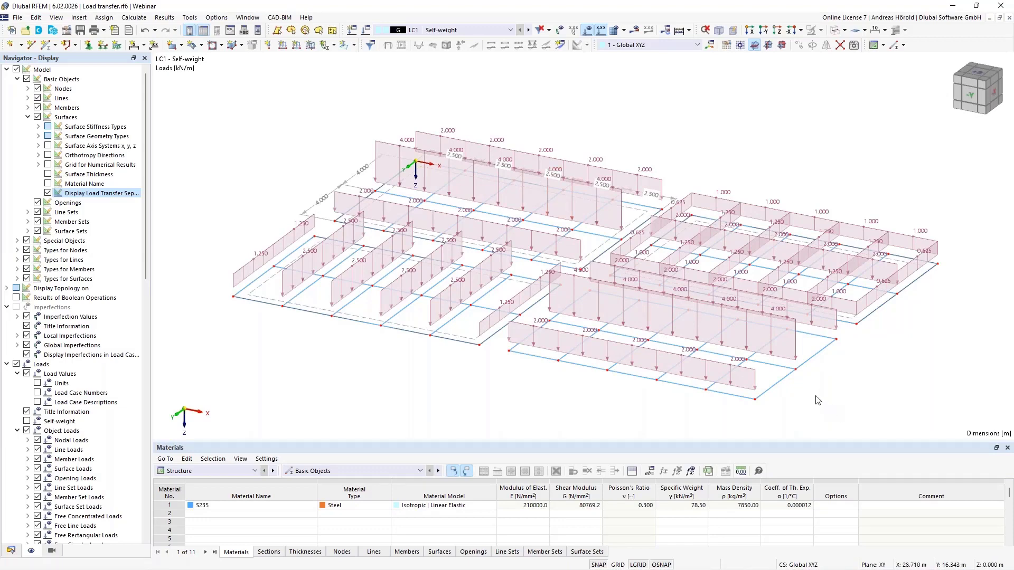
# Step: Edit the area load wizard to clear the parallel-member exclusion and regenerate the loads on all members of the grid
pyautogui.doubleClick(738, 312)
pyautogui.click(429, 140)
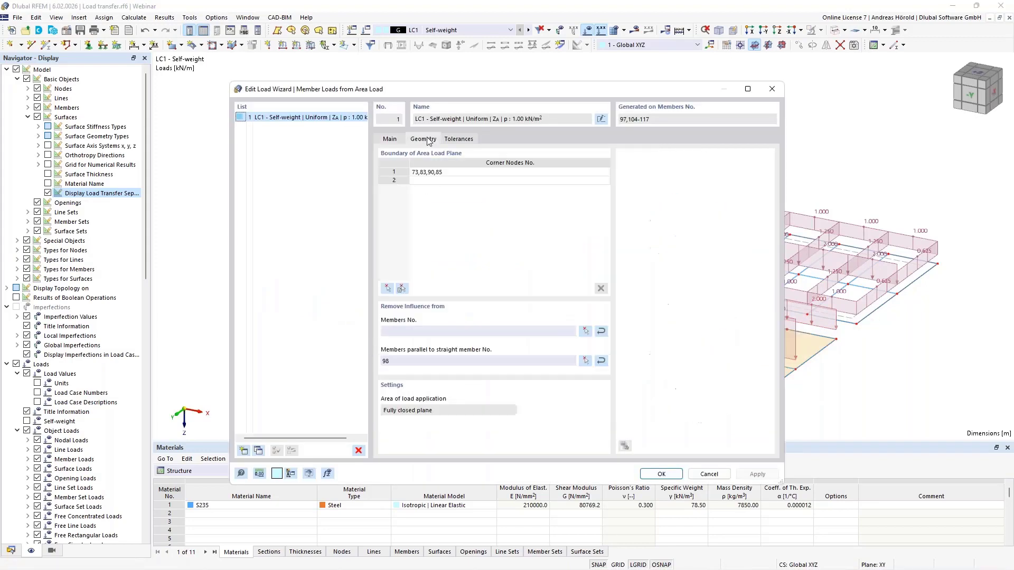
pyautogui.moveTo(395, 361); pyautogui.dragTo(363, 360)
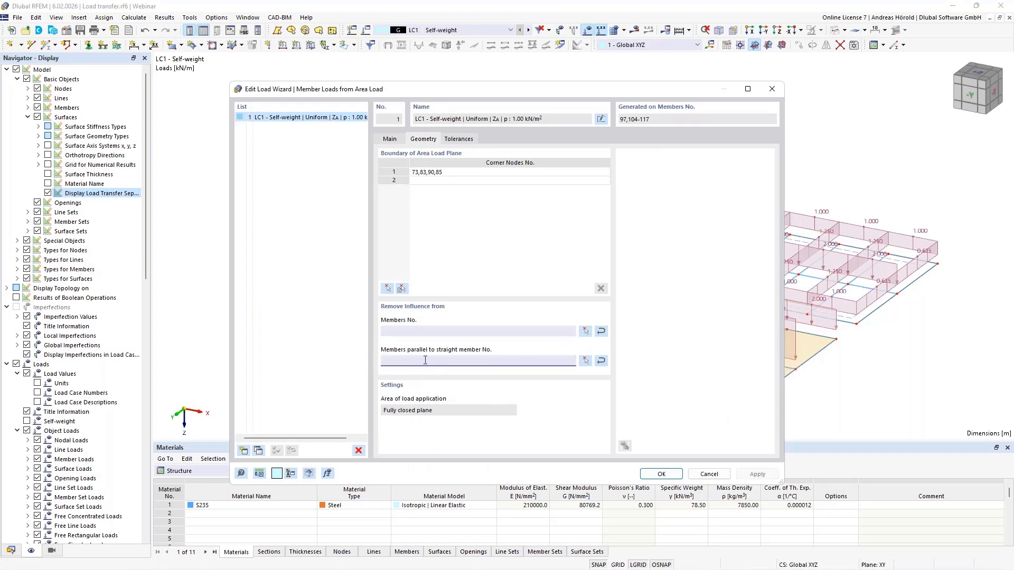
pyautogui.click(661, 474)
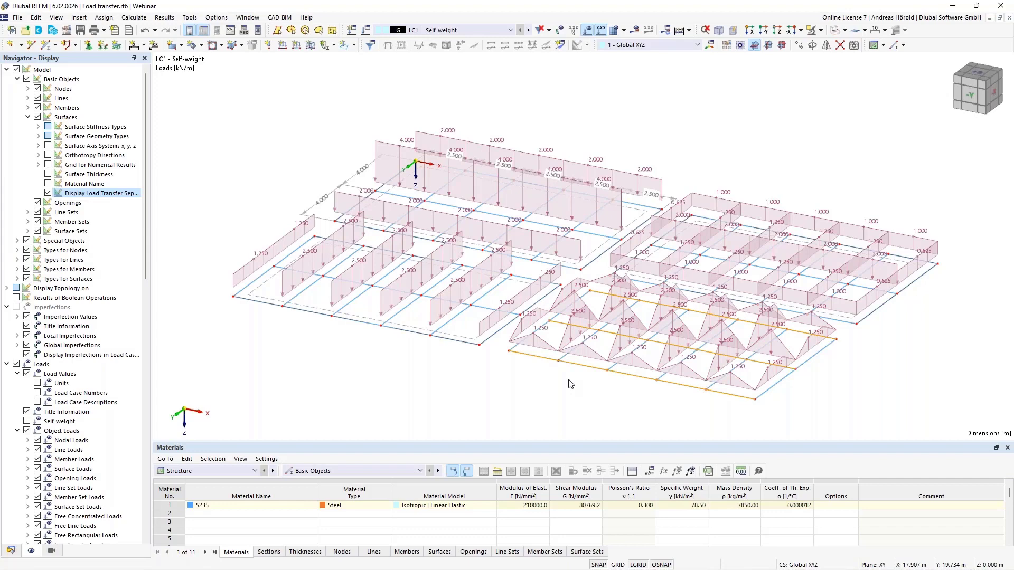
# Step: Create and show a printout report of the load transfer model and set its language to French
pyautogui.click(115, 30)
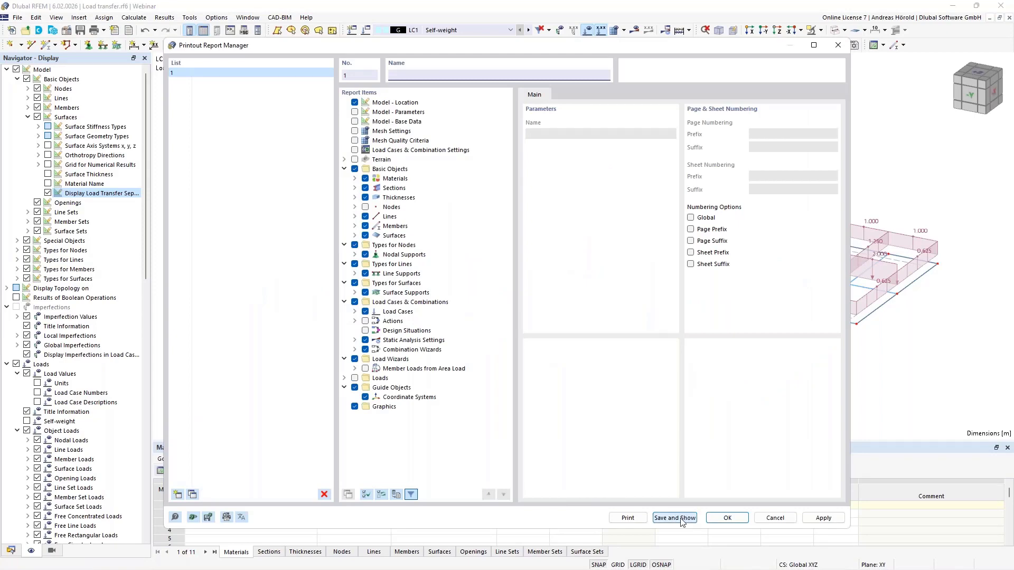
pyautogui.click(674, 518)
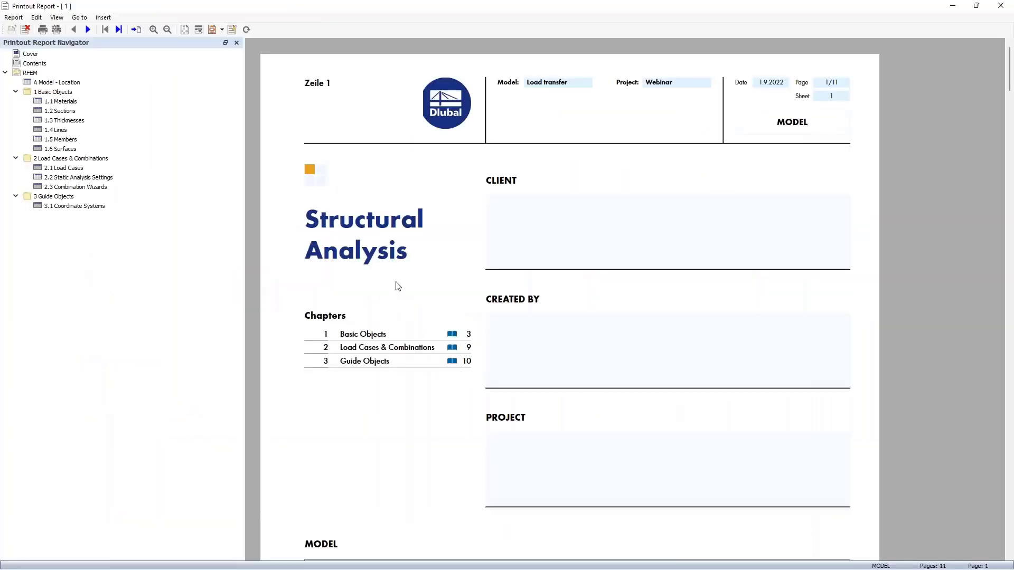
pyautogui.click(38, 21)
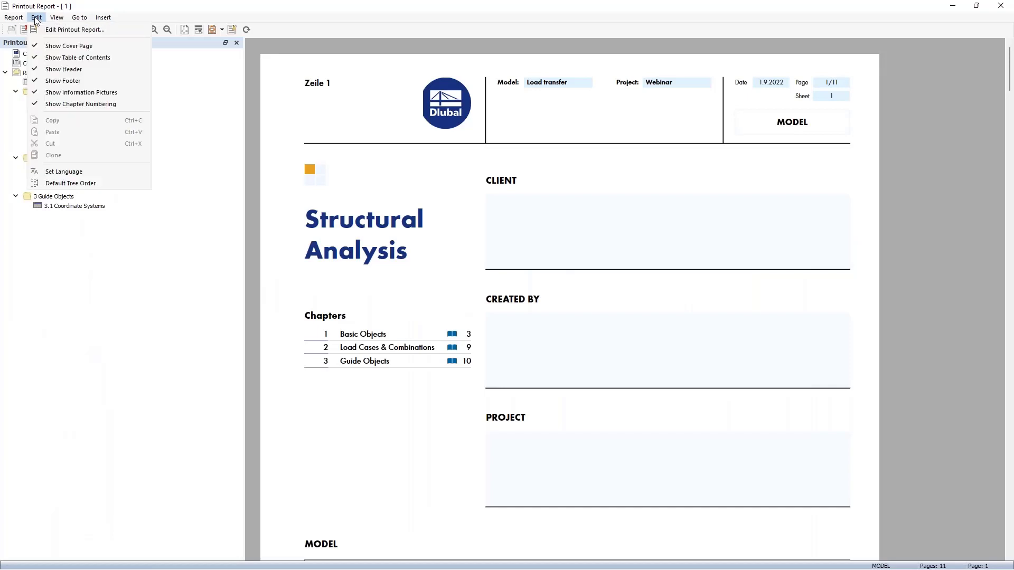
pyautogui.click(94, 175)
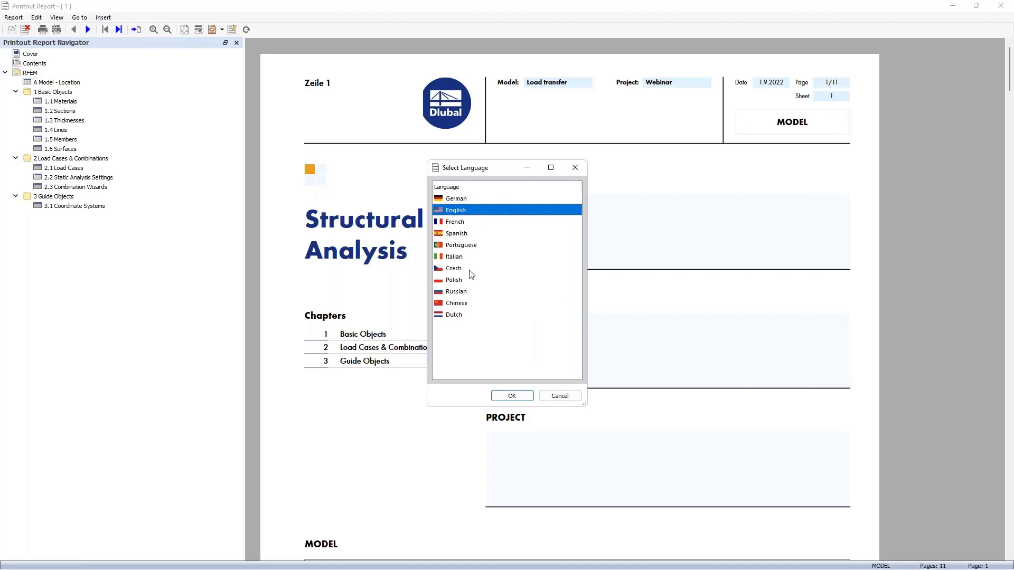
pyautogui.click(456, 224)
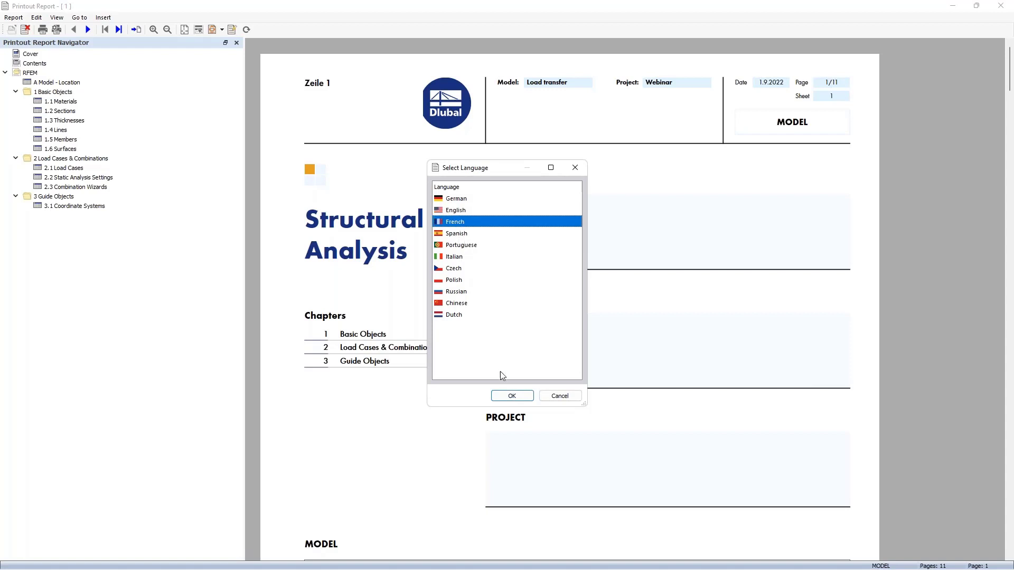
pyautogui.click(514, 400)
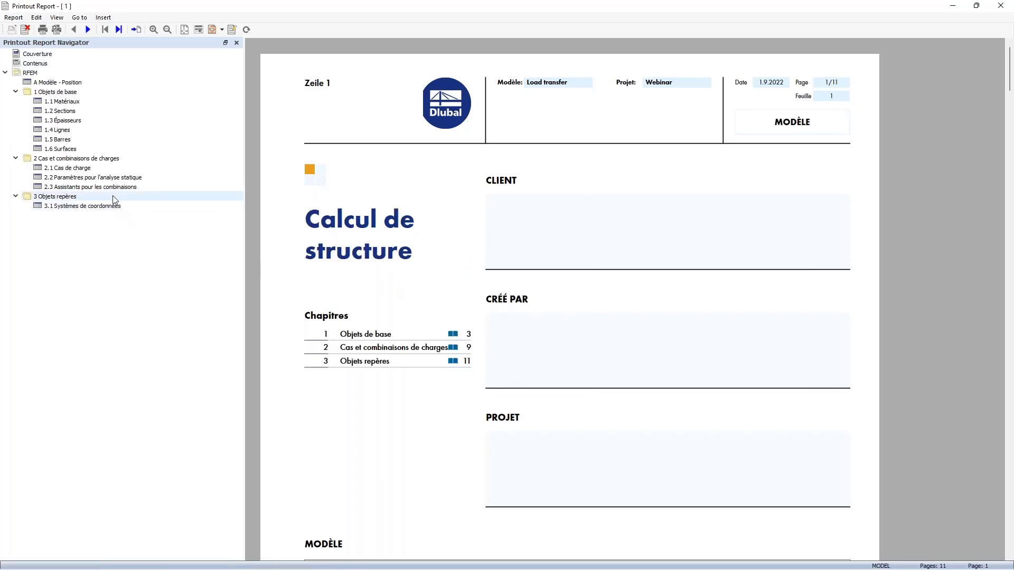
# Step: Look through the French report pages and set the report language back to English
pyautogui.scroll(-6, 453, 351)
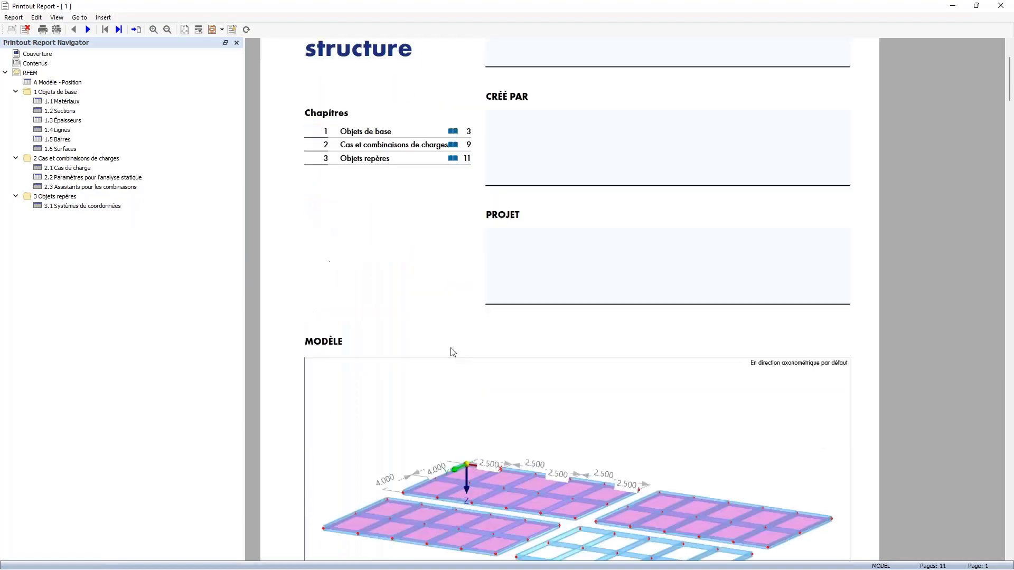
pyautogui.scroll(-10, 452, 351)
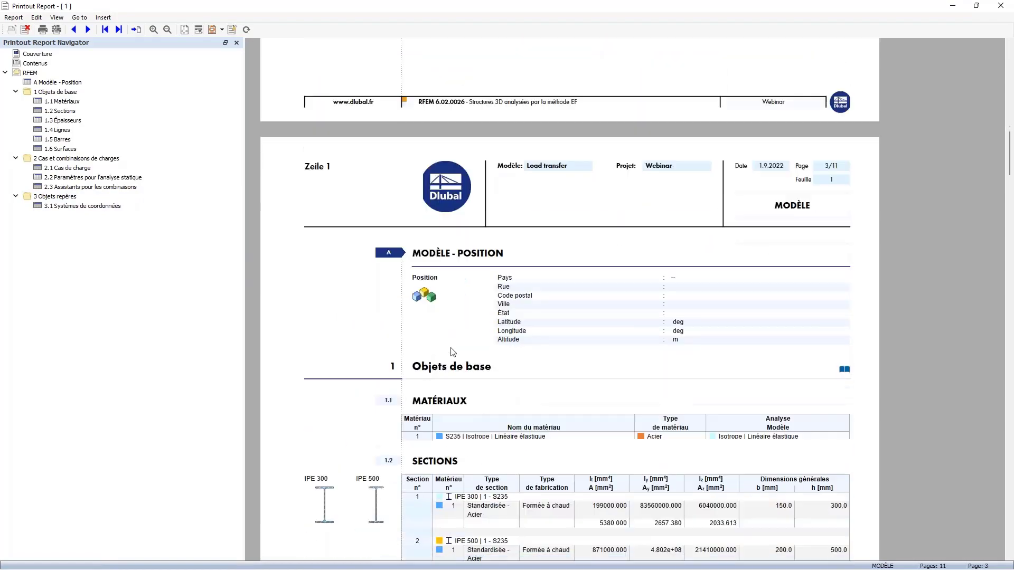
pyautogui.scroll(-12, 453, 351)
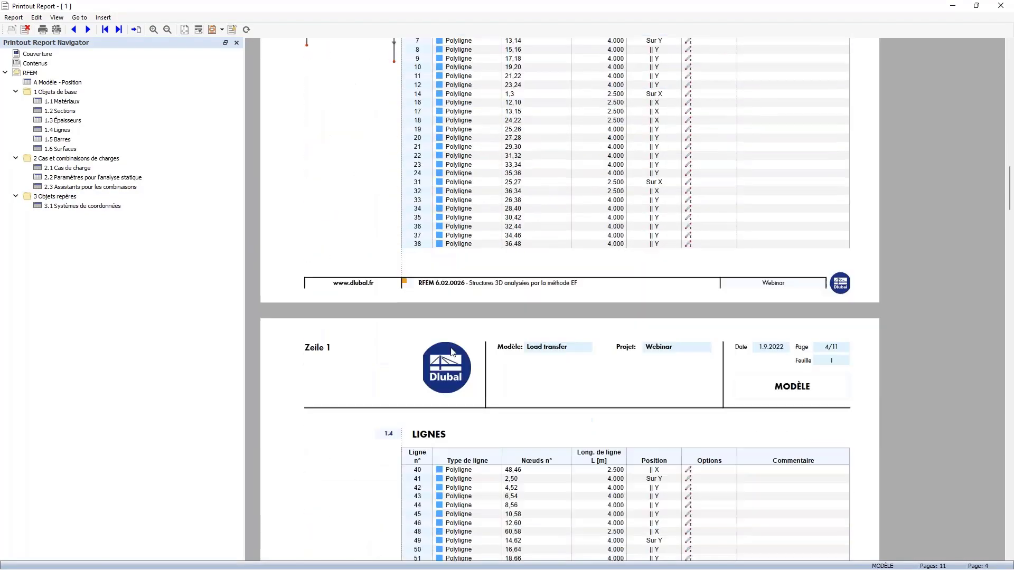
pyautogui.scroll(-3, 453, 351)
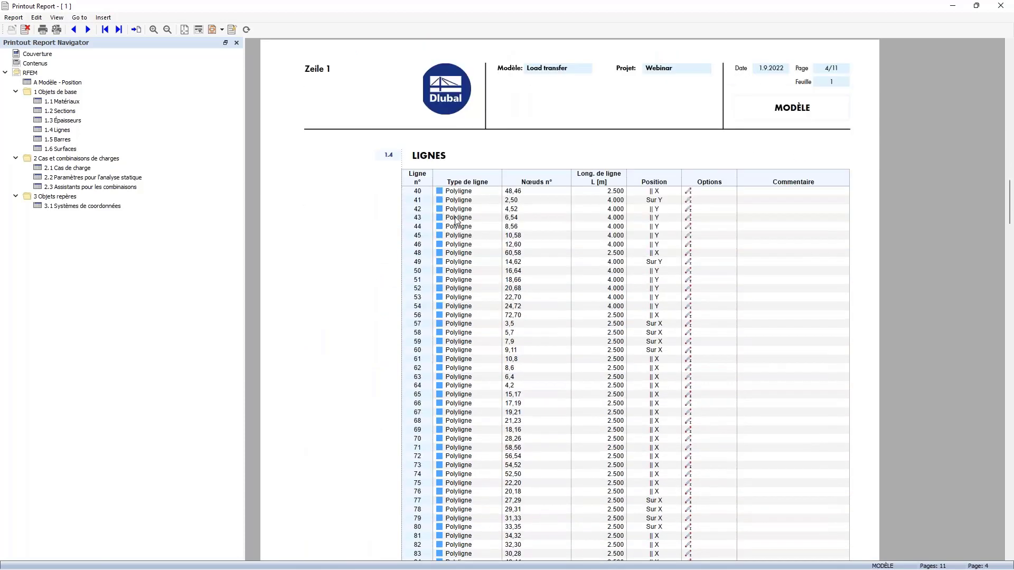
pyautogui.click(36, 17)
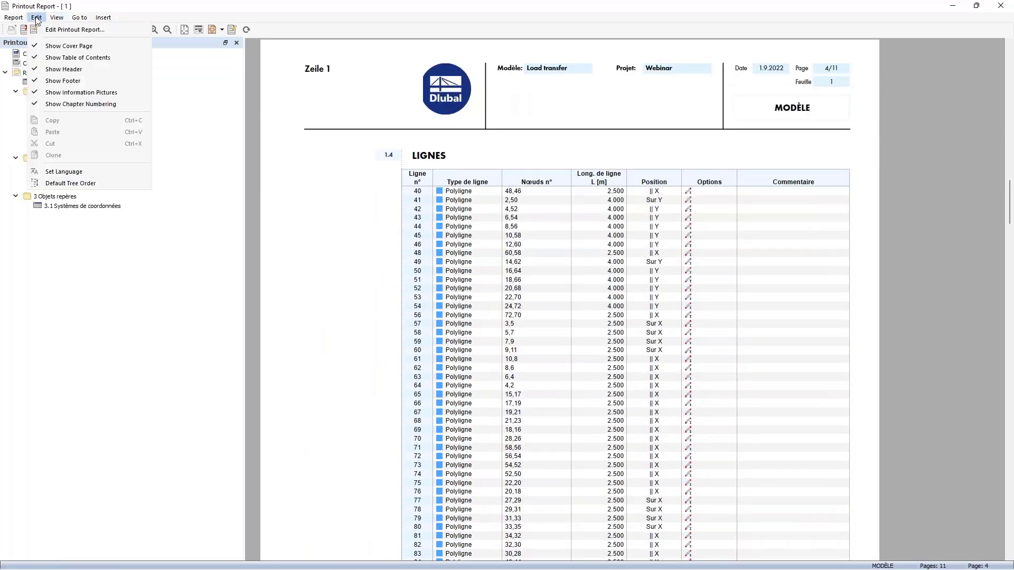
pyautogui.click(63, 171)
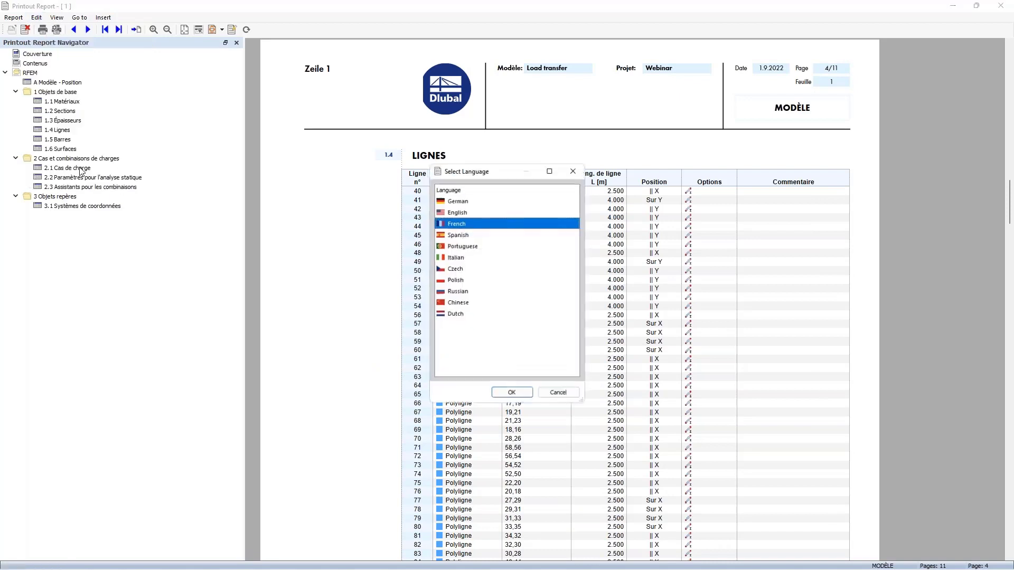
pyautogui.click(457, 211)
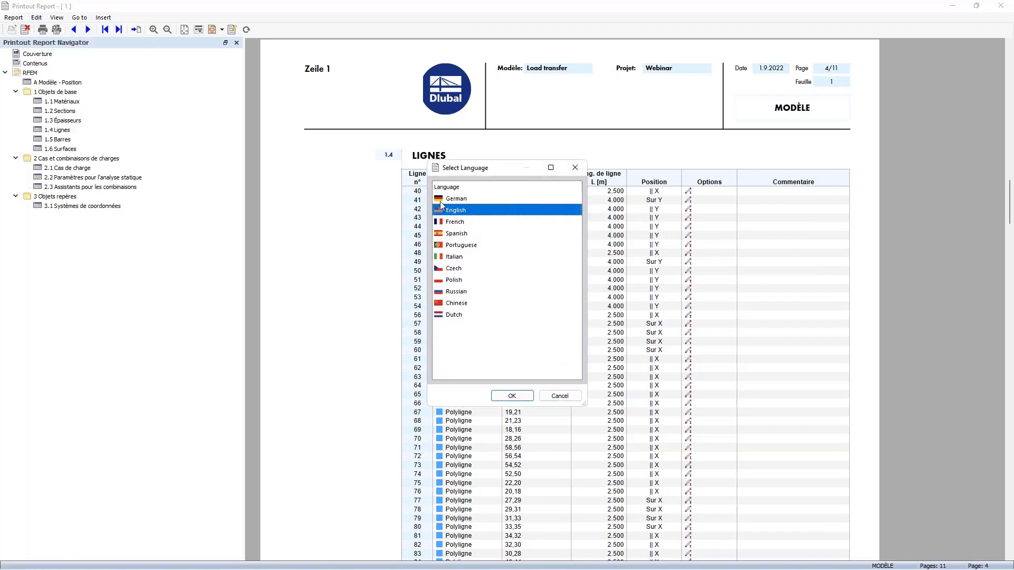
pyautogui.click(510, 397)
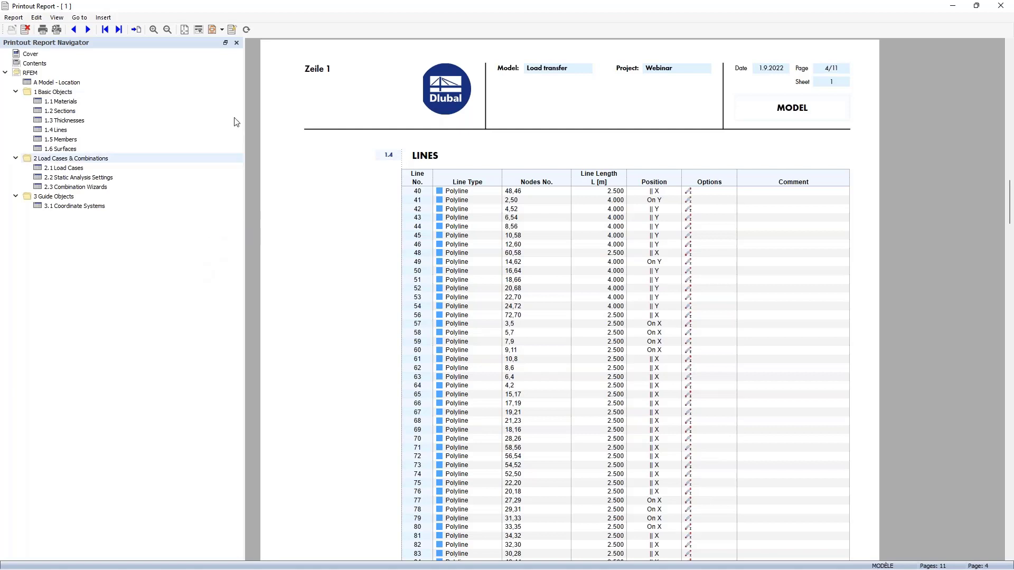
# Step: Start inserting the file Connection.pdf from the Downloads folder into the printout report
pyautogui.click(103, 18)
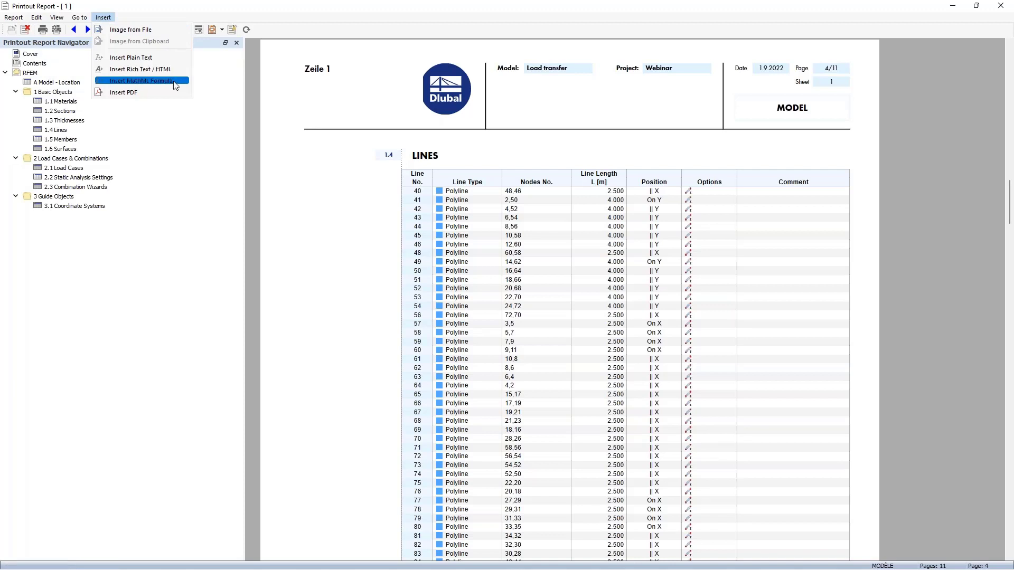
pyautogui.click(143, 93)
pyautogui.scroll(3, 94, 97)
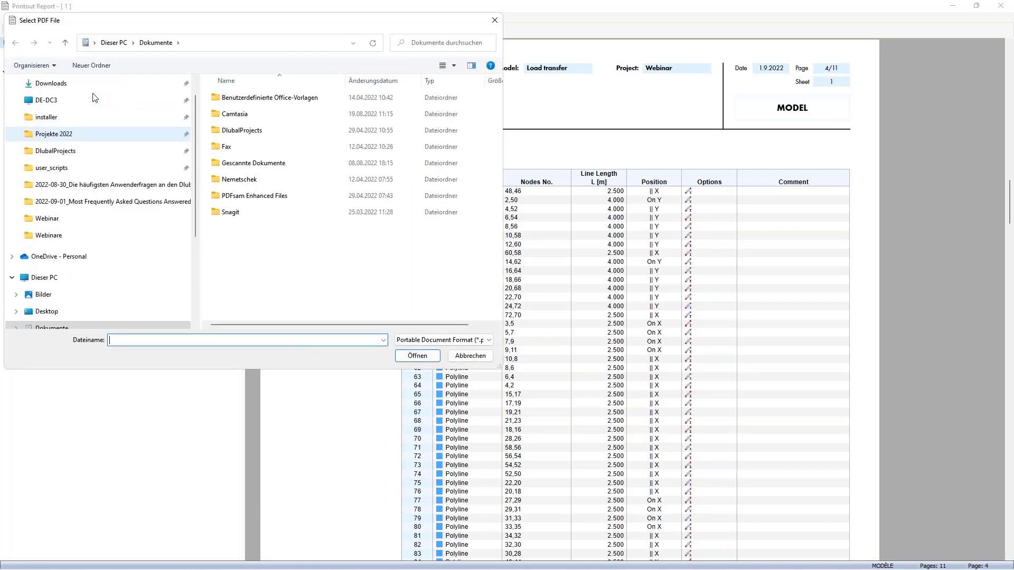
pyautogui.click(53, 84)
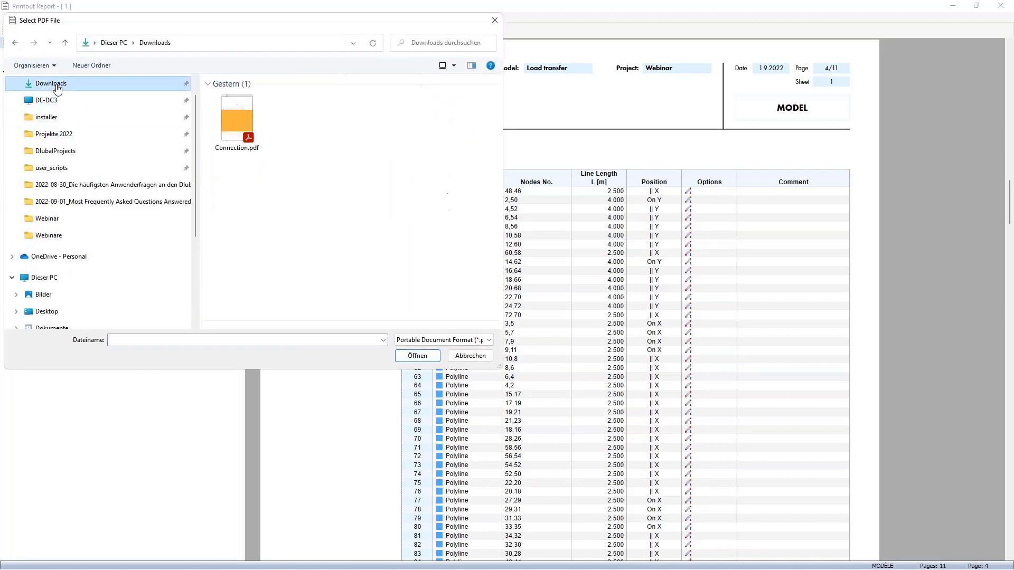
pyautogui.click(232, 119)
pyautogui.click(415, 356)
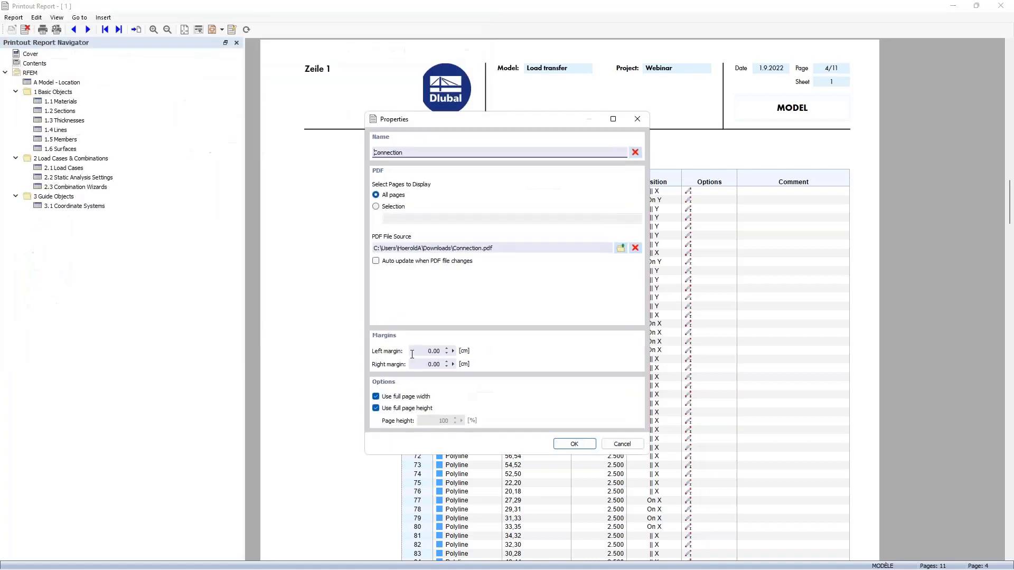
# Step: Try to insert the PDF with only a selection of its pages, leaving the page selection empty
pyautogui.click(376, 207)
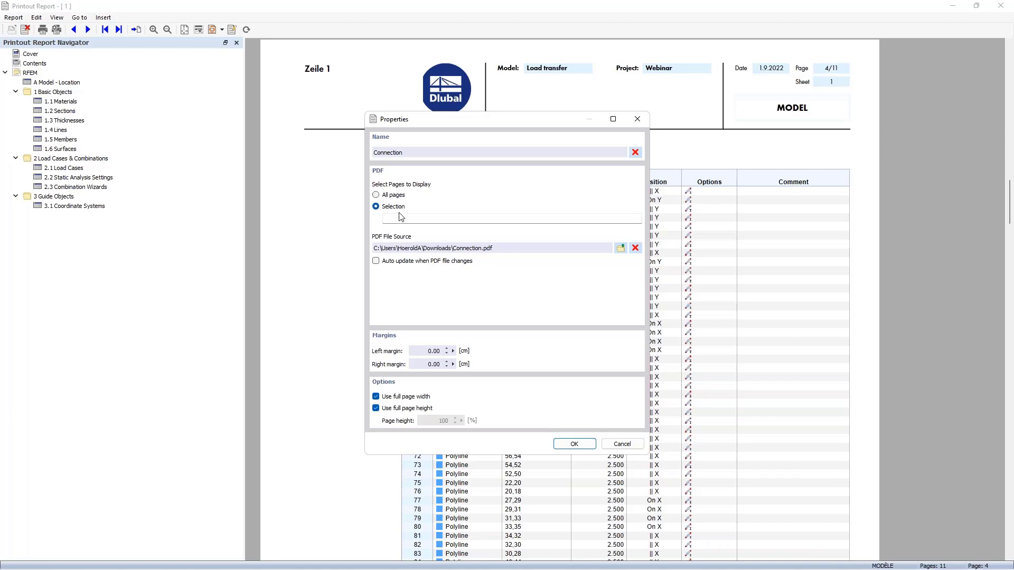
pyautogui.click(399, 218)
pyautogui.click(417, 217)
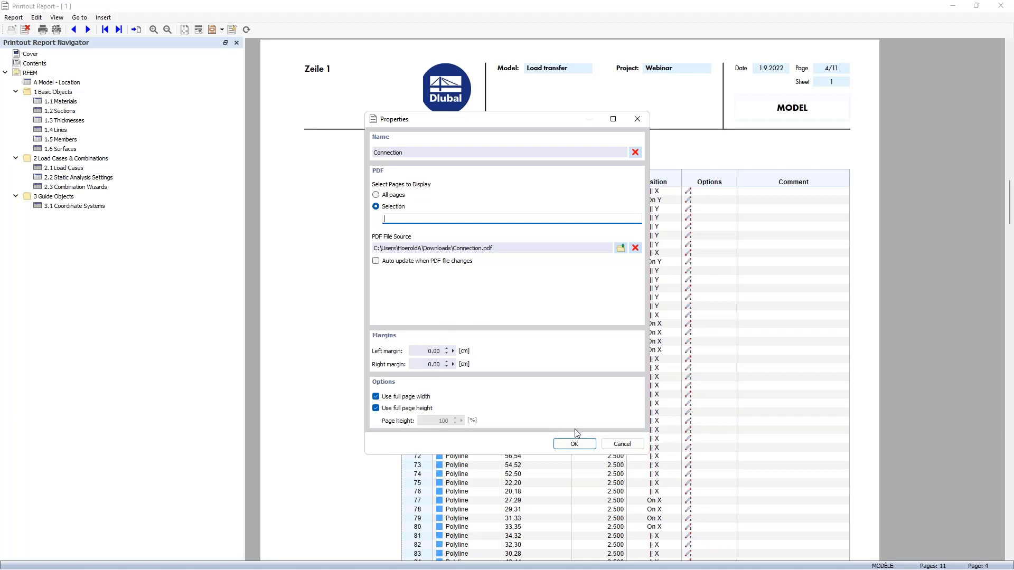
pyautogui.click(568, 445)
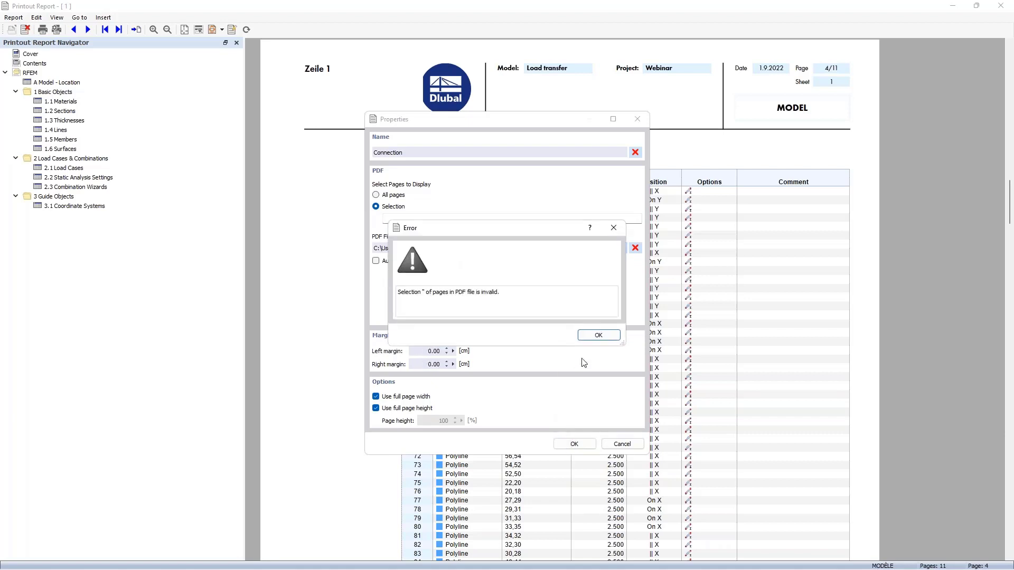
pyautogui.click(598, 336)
# Step: Include all pages of the Connection PDF and insert it into the report
pyautogui.click(375, 195)
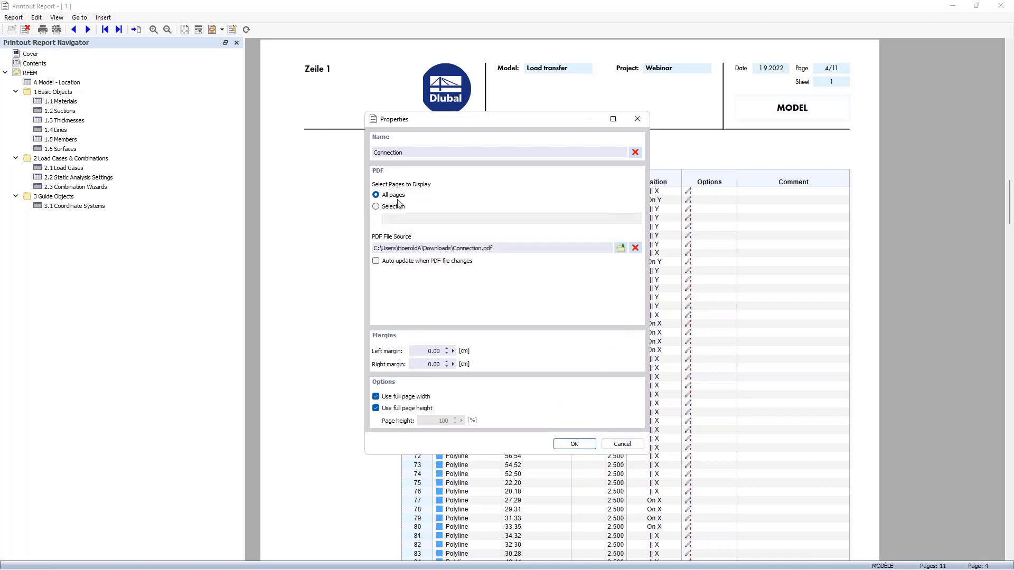
pyautogui.click(566, 444)
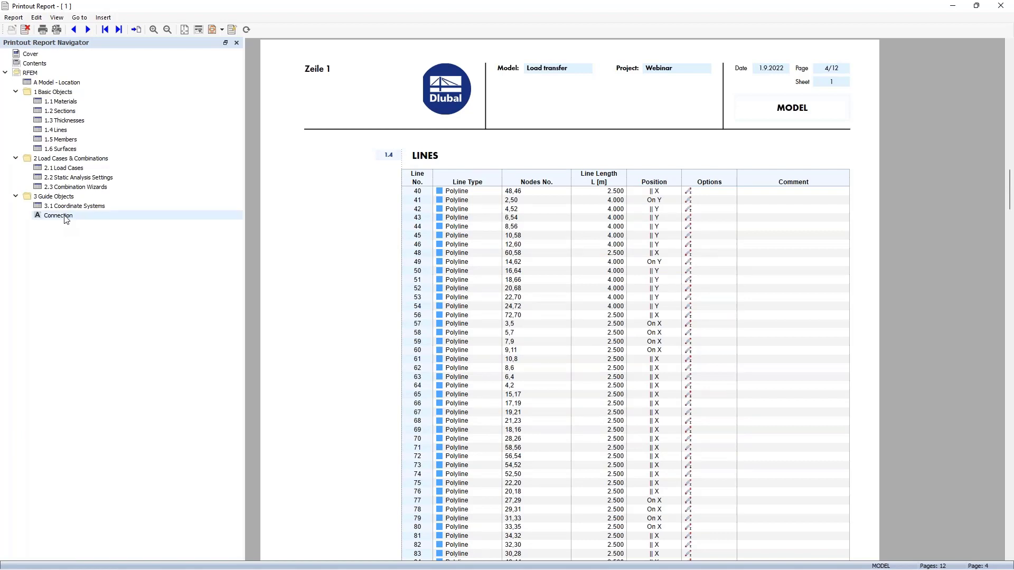
# Step: Move the Connection item in the report structure into Basic Objects, between Materials and Sections
pyautogui.moveTo(59, 217); pyautogui.dragTo(70, 136)
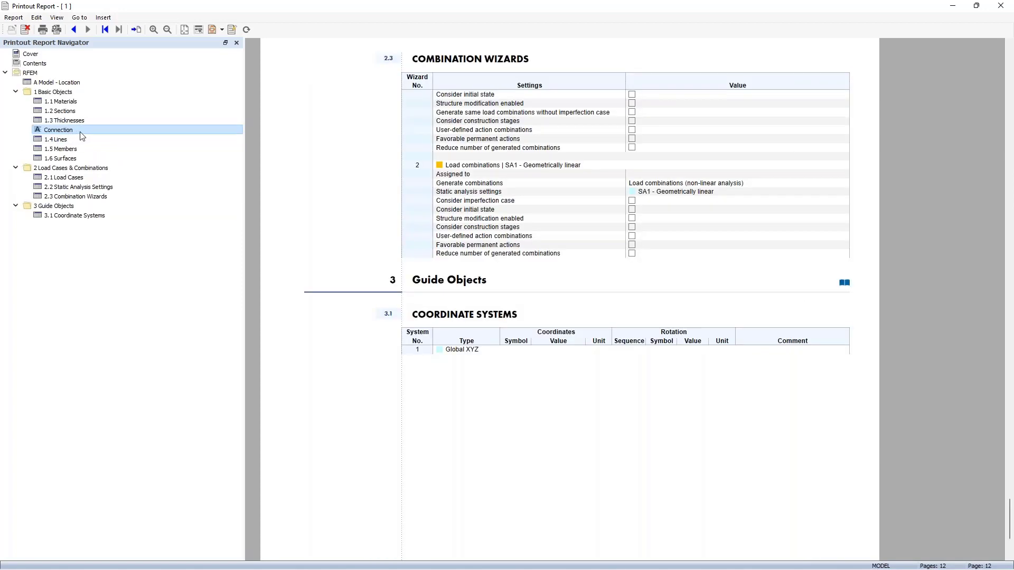
pyautogui.rightClick(135, 134)
pyautogui.moveTo(211, 149)
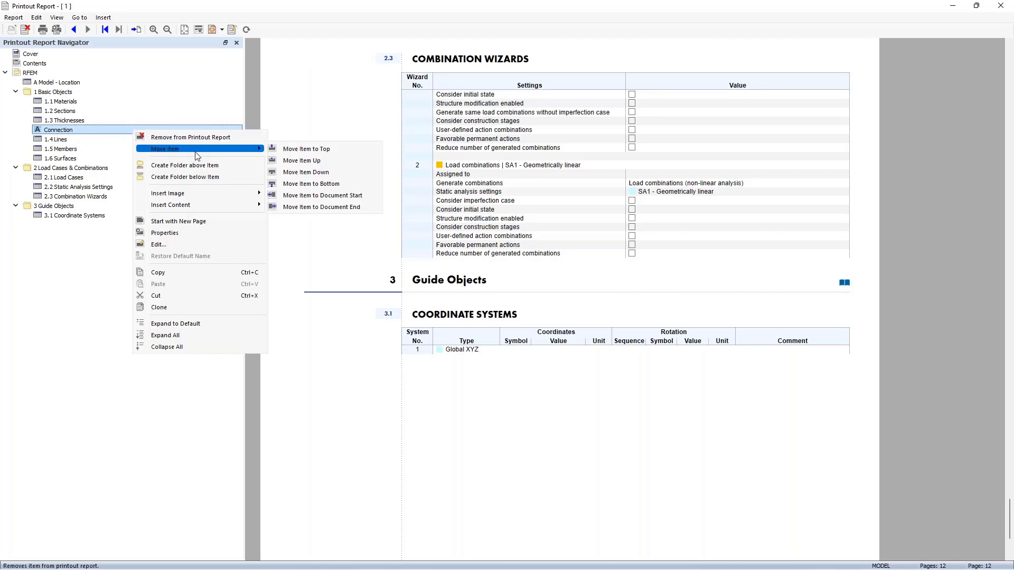
pyautogui.click(293, 159)
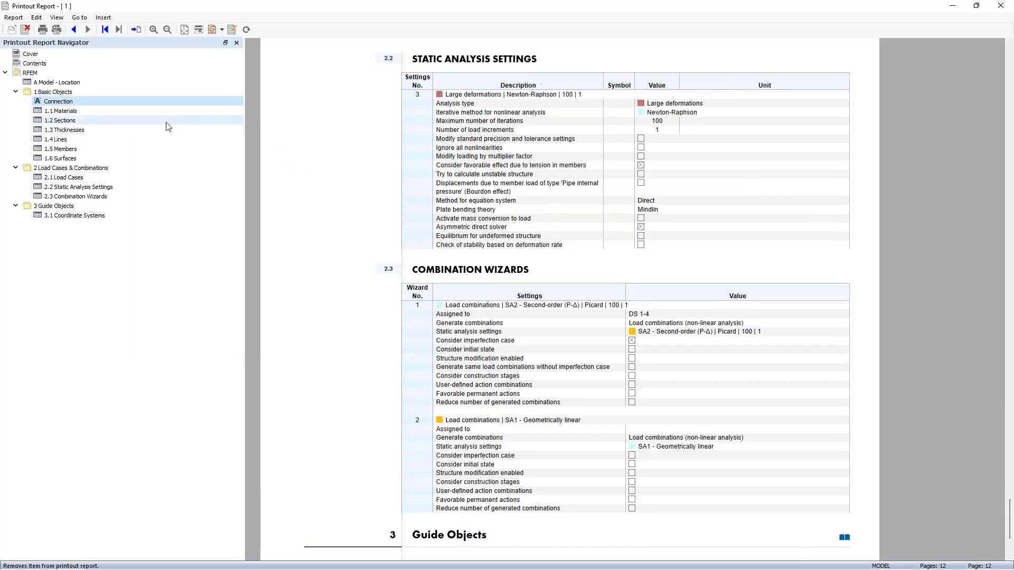
pyautogui.rightClick(156, 106)
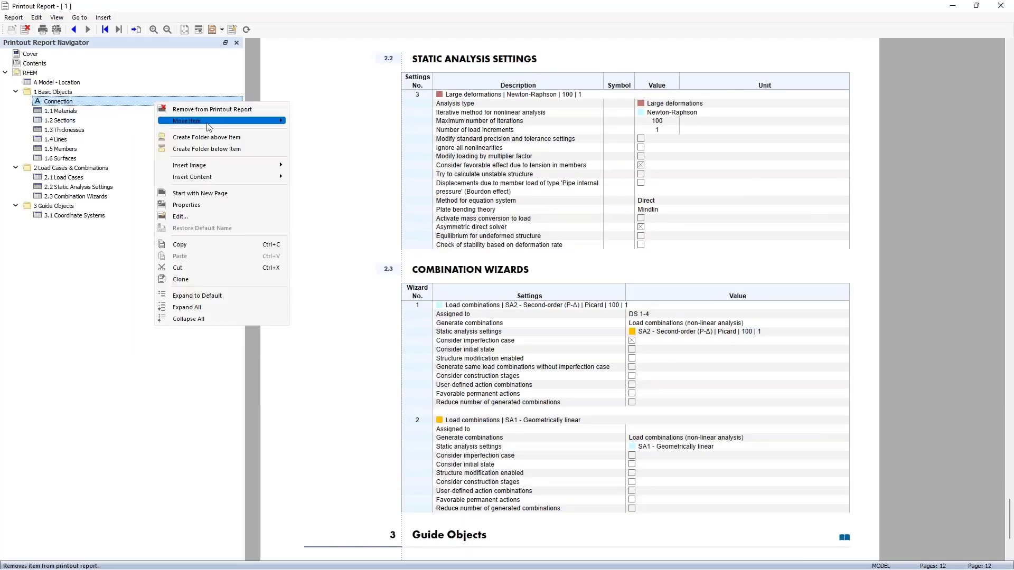
pyautogui.moveTo(214, 123)
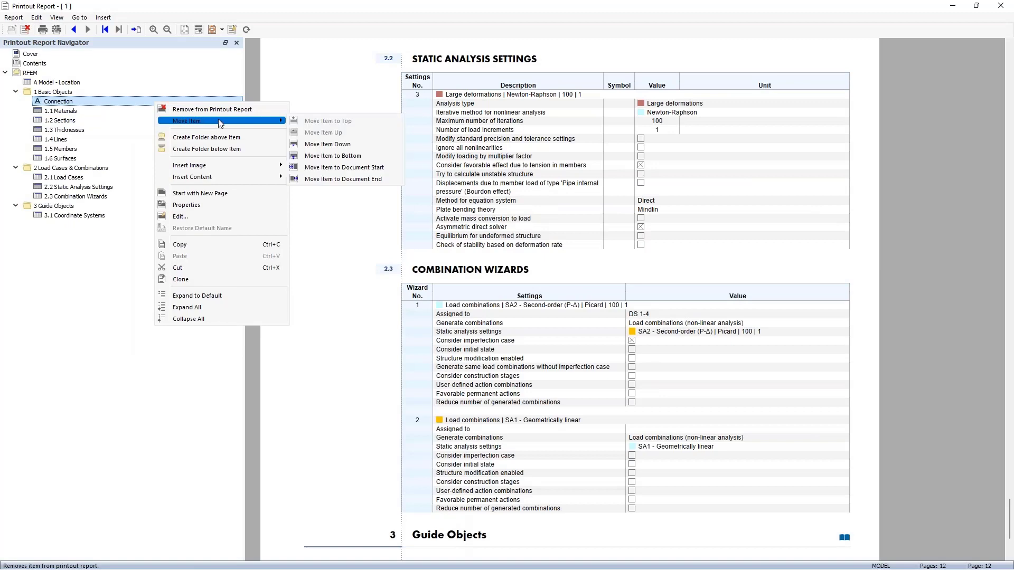
pyautogui.click(339, 146)
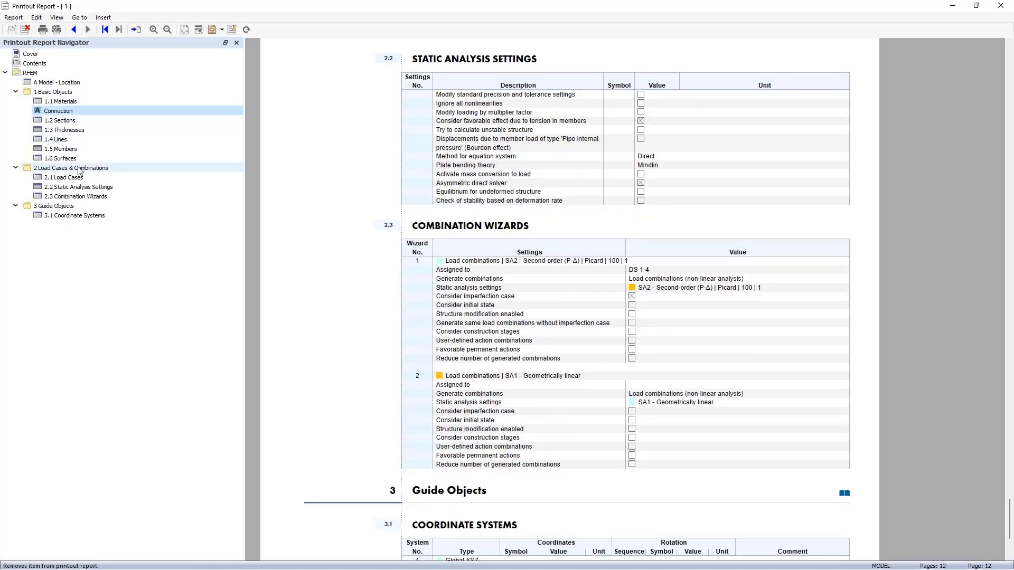
# Step: Move the Lines section above Thicknesses in the report structure and close the printout report
pyautogui.click(59, 140)
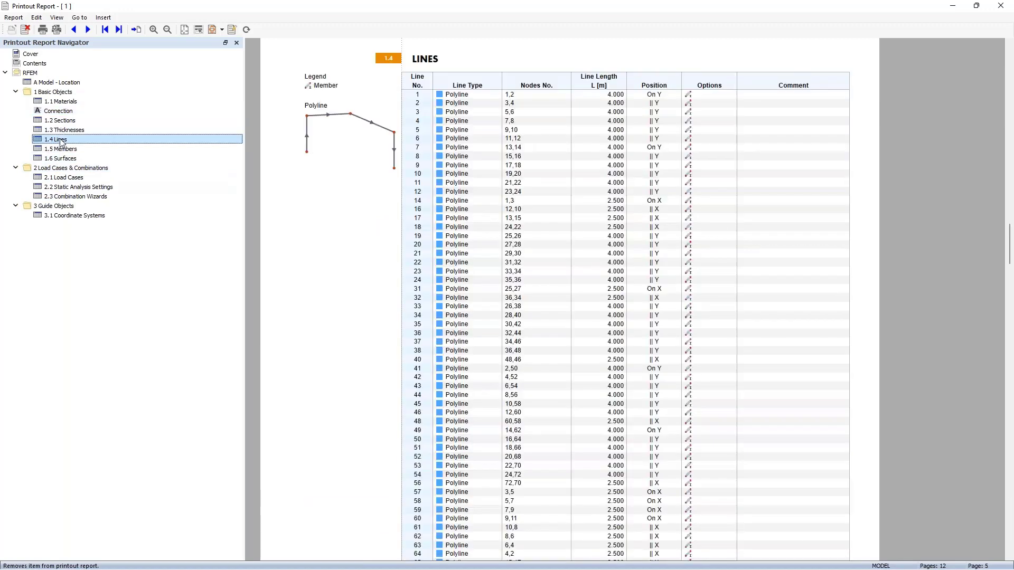
pyautogui.rightClick(126, 141)
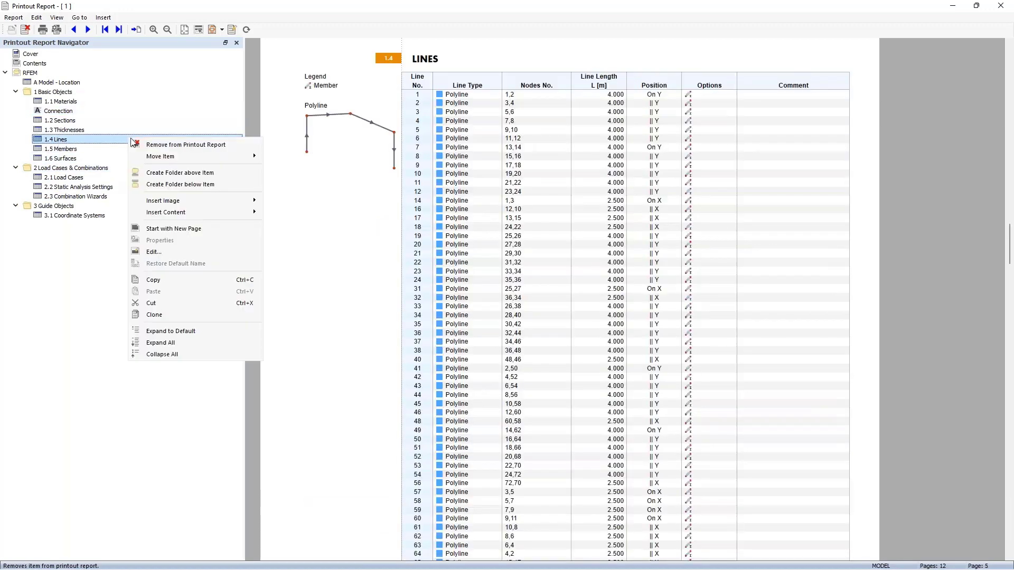
pyautogui.moveTo(83, 142); pyautogui.dragTo(85, 129)
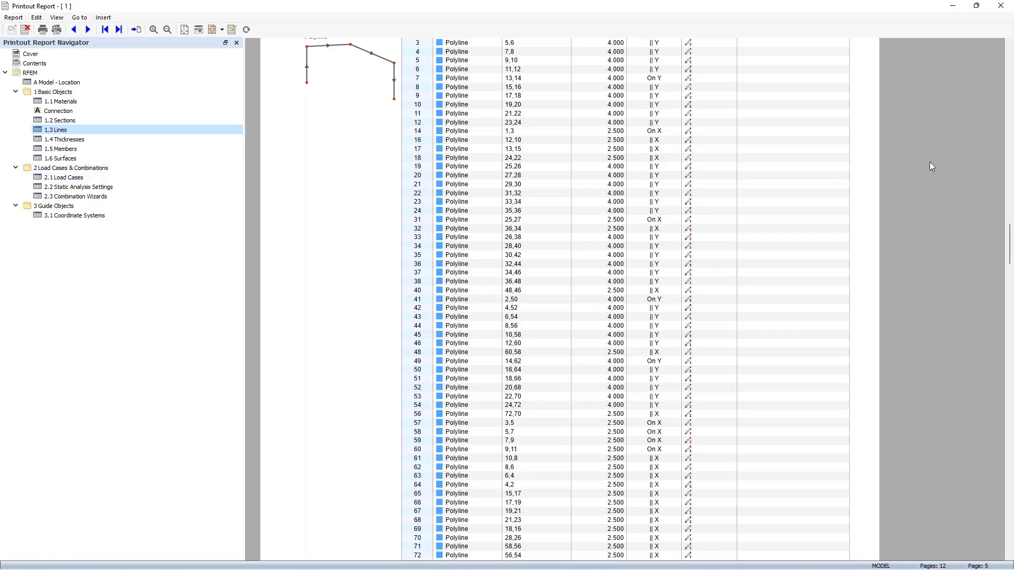
pyautogui.click(1002, 6)
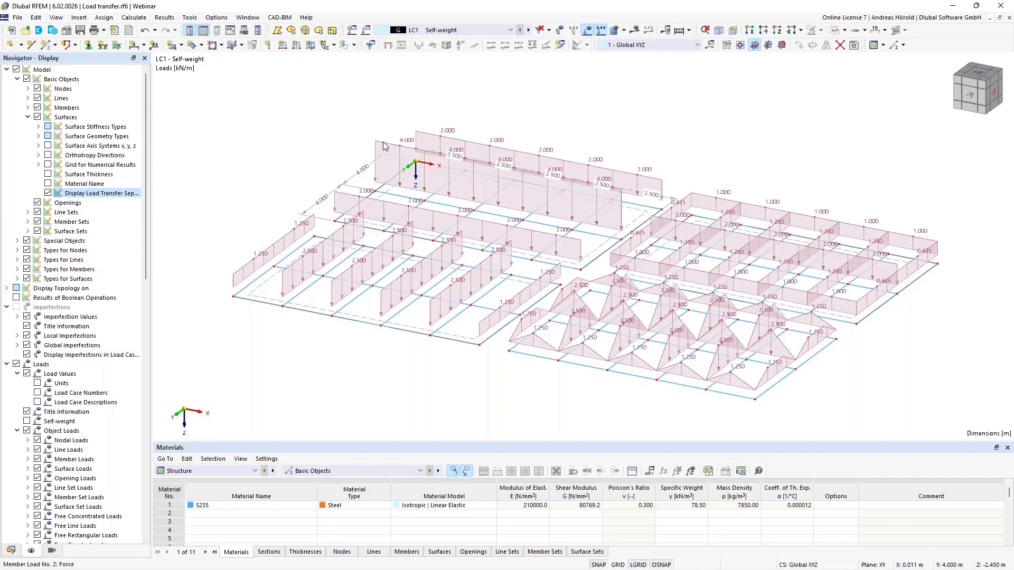
# Step: Turn off the separate load transfer display for the load transfer surfaces
pyautogui.rightClick(431, 240)
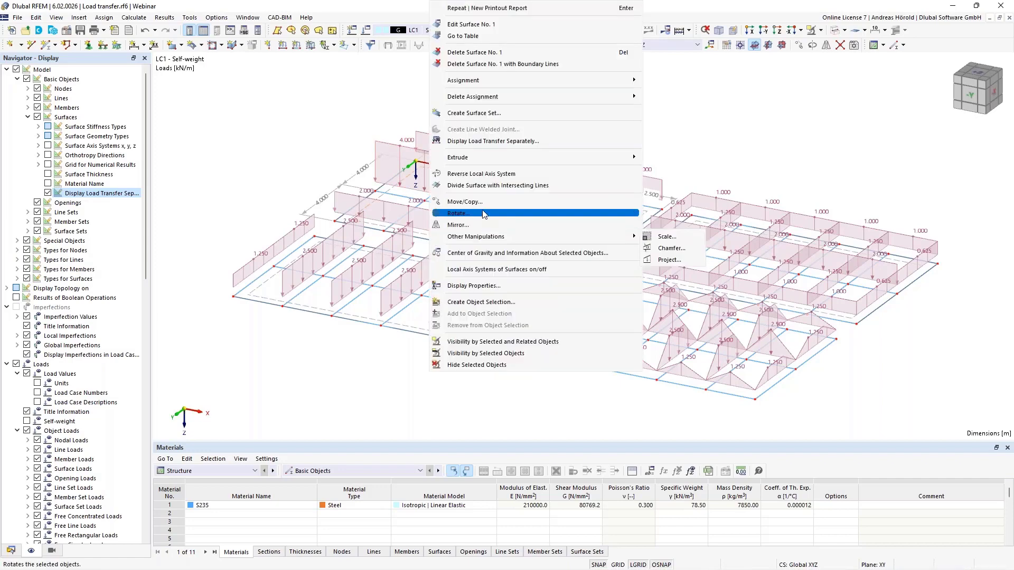
pyautogui.click(493, 141)
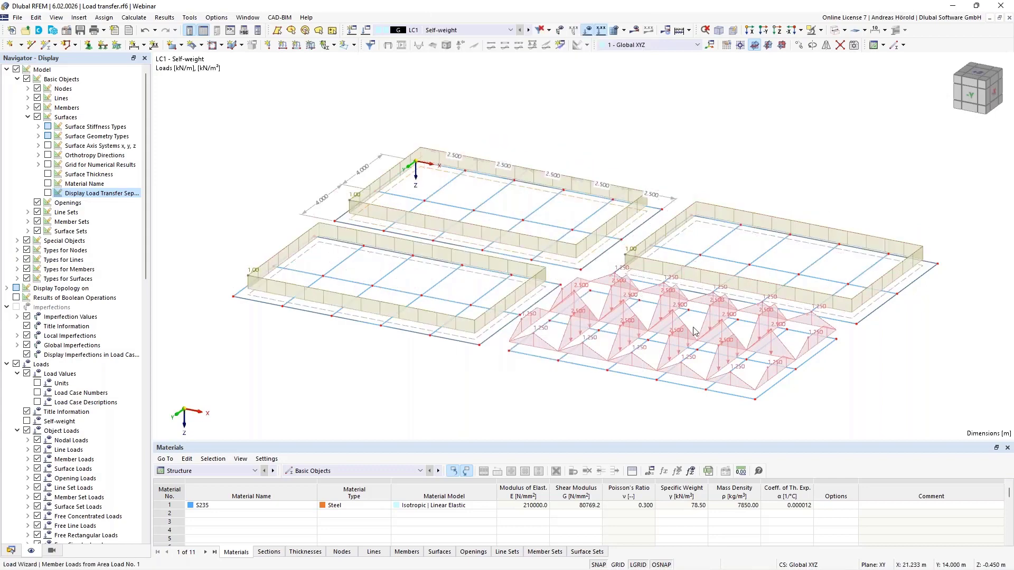
# Step: Turn off the separate display of the member loads generated by the area load wizard
pyautogui.rightClick(674, 294)
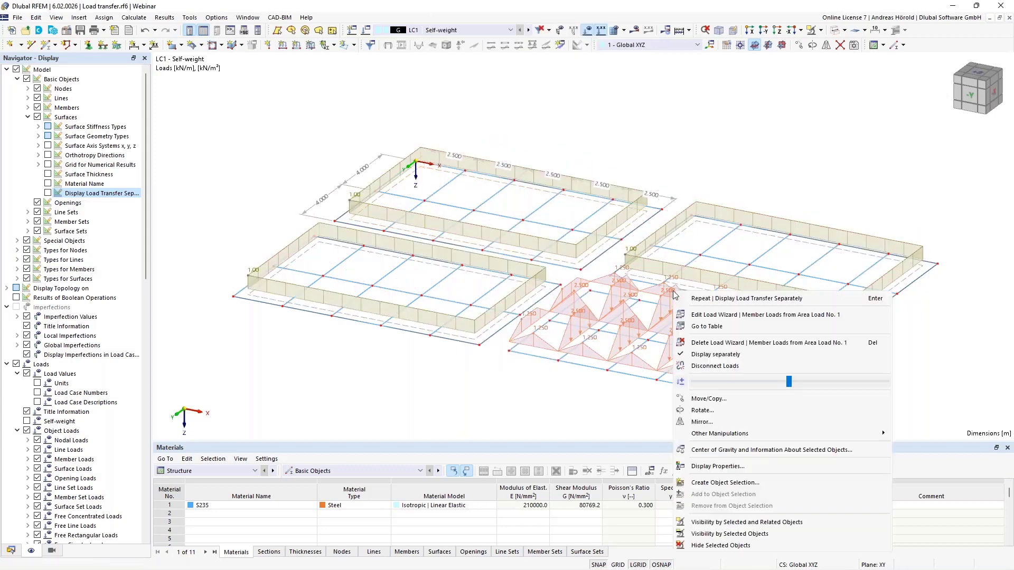
pyautogui.click(757, 355)
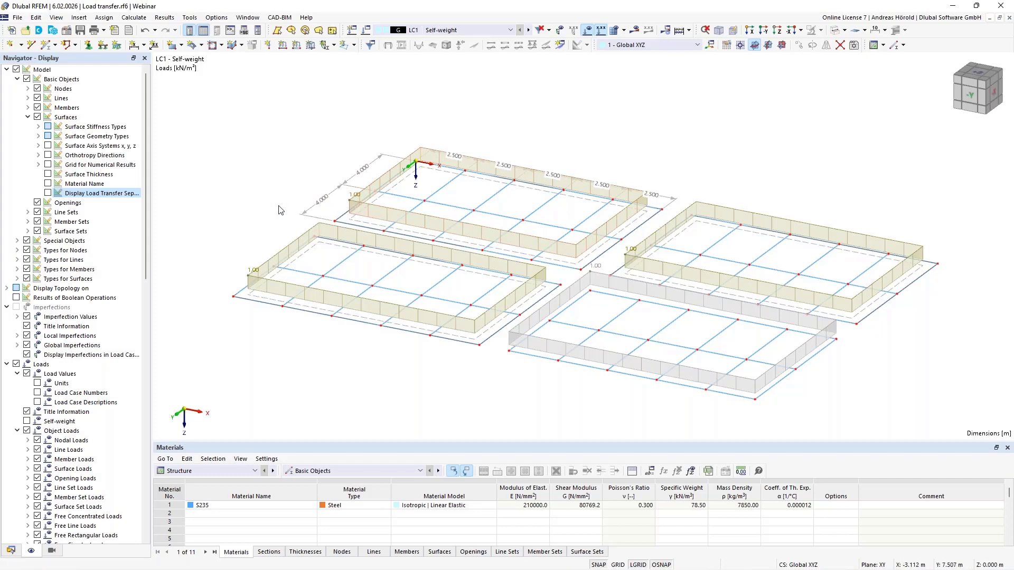
# Step: Open load case LC1 - Self-weight for editing and review the static analysis settings available for it
pyautogui.click(12, 551)
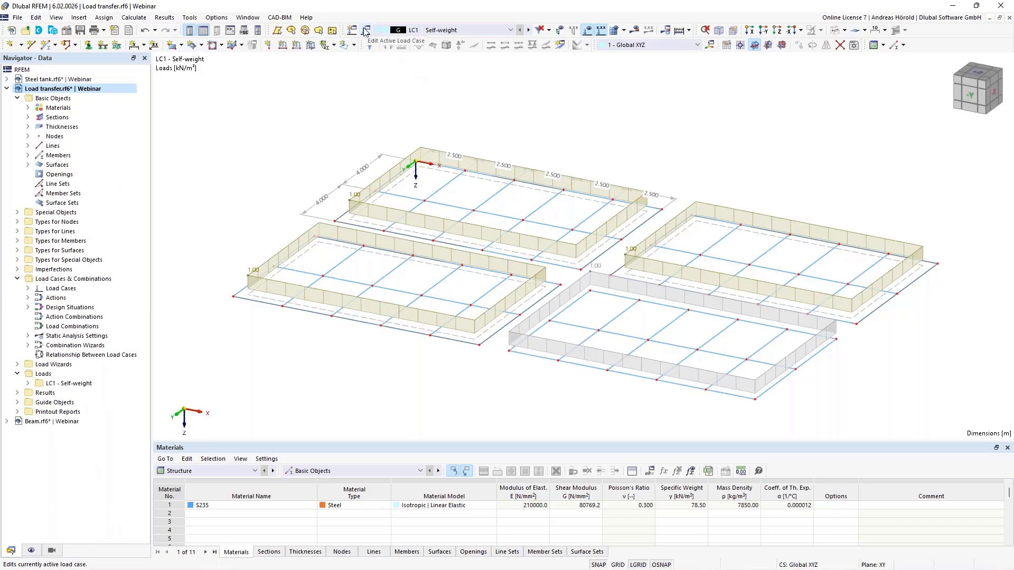
pyautogui.click(28, 288)
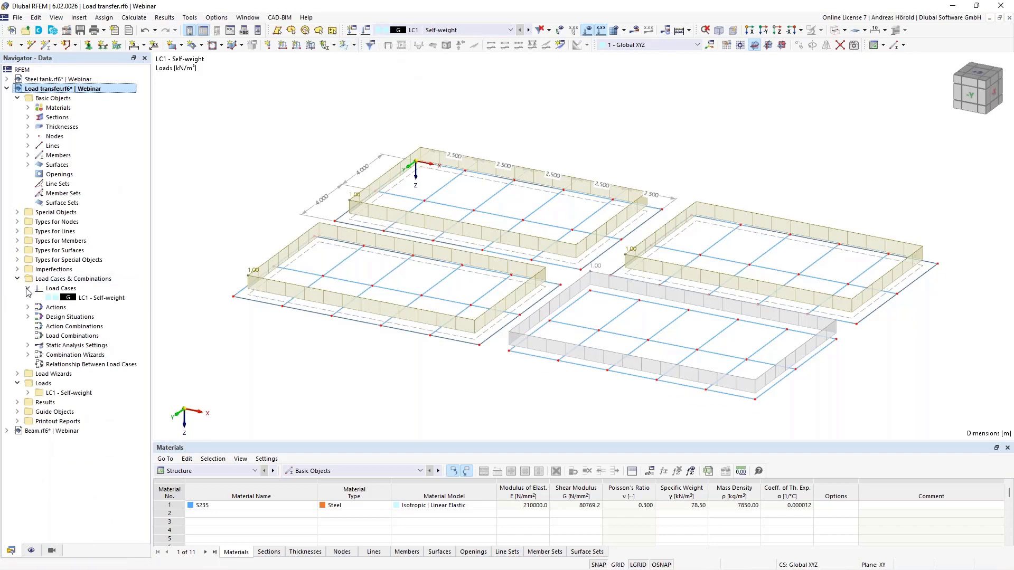
pyautogui.click(86, 299)
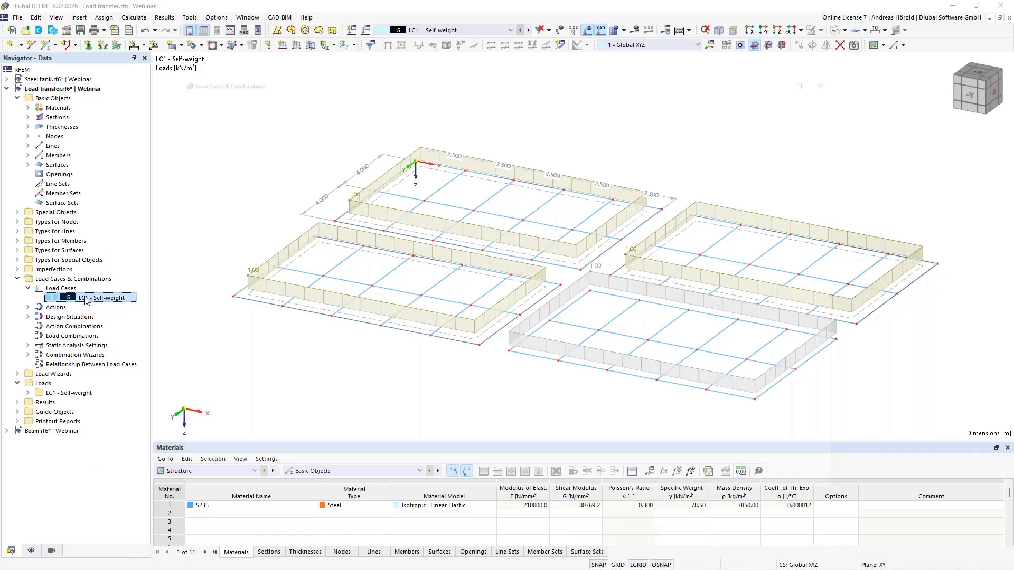
pyautogui.doubleClick(86, 299)
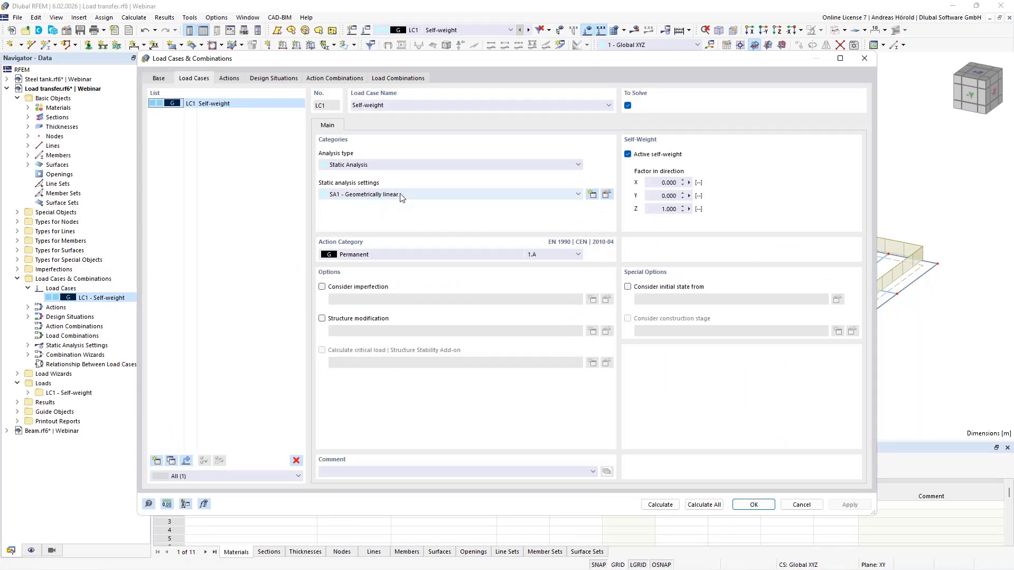
pyautogui.click(401, 196)
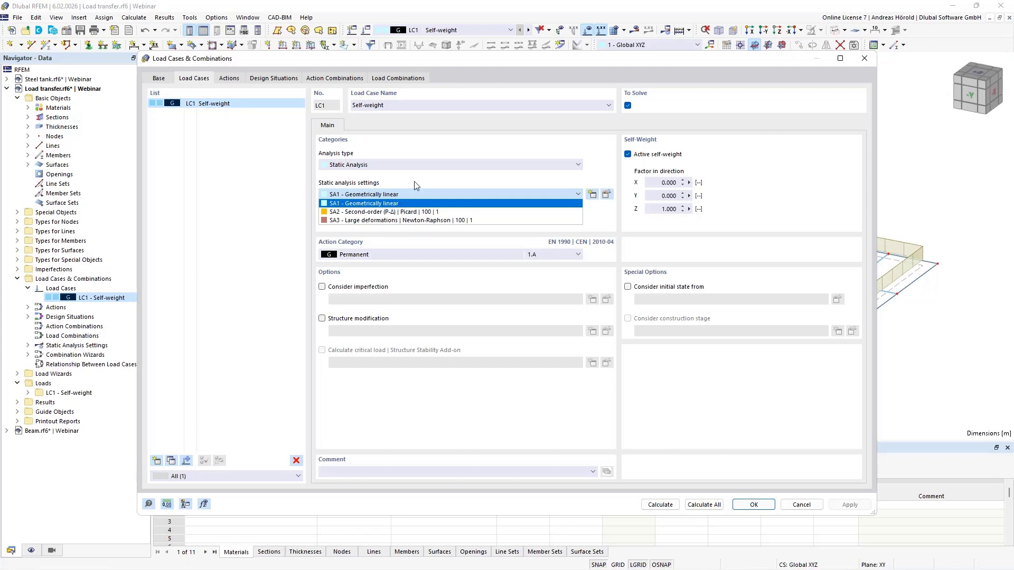
pyautogui.click(415, 184)
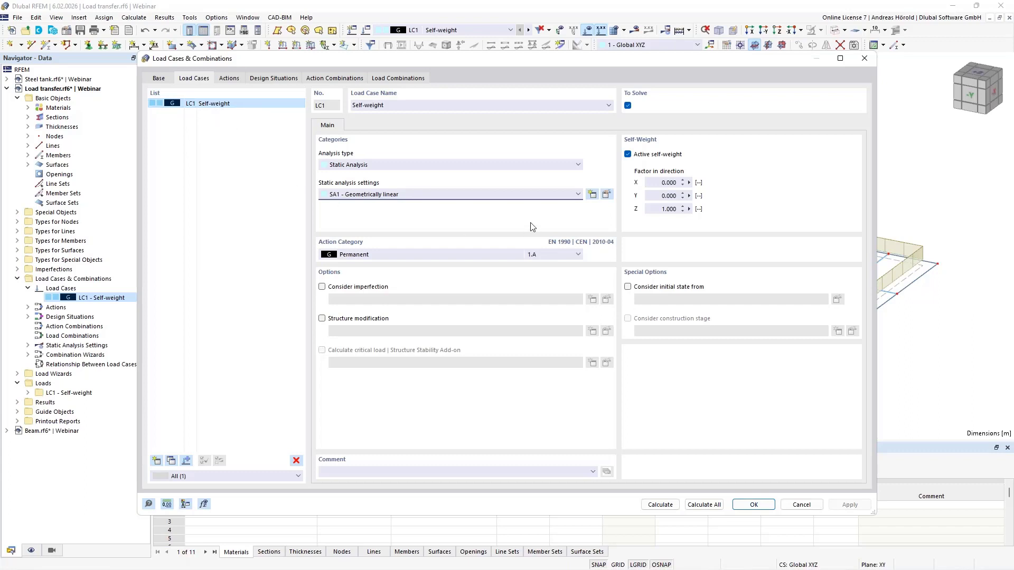
pyautogui.click(391, 195)
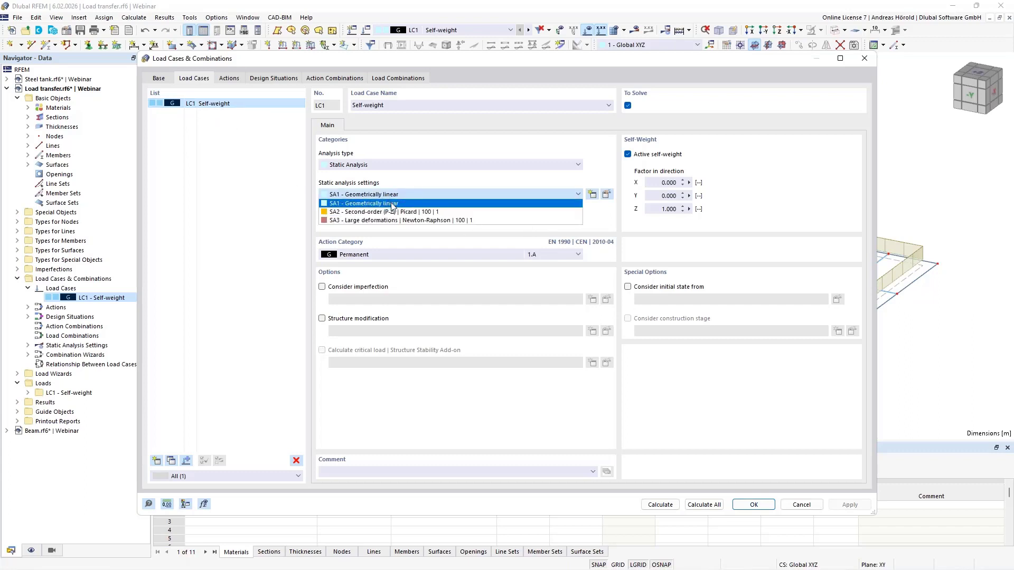
pyautogui.click(481, 204)
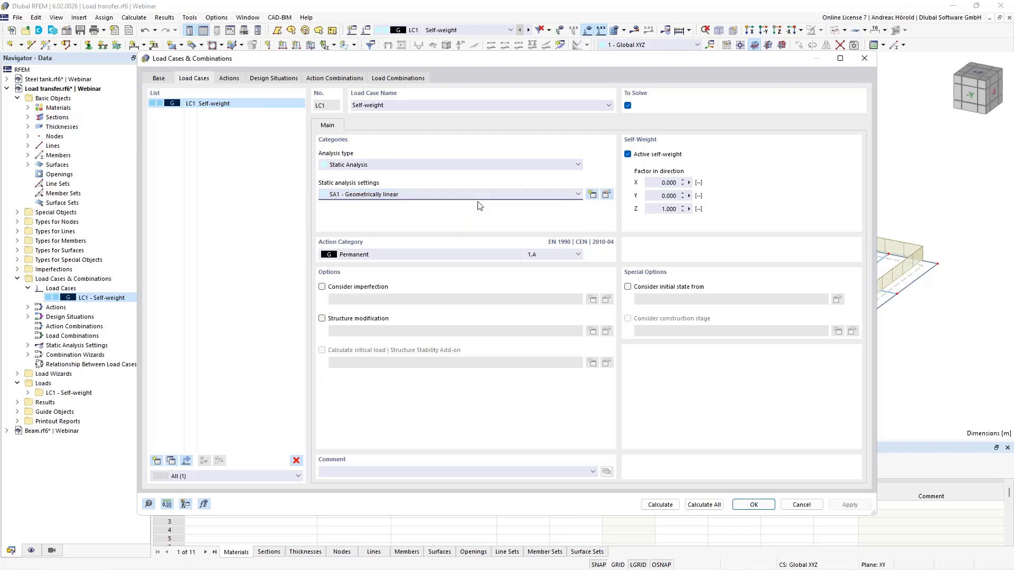
# Step: Duplicate the geometrically linear static analysis settings and modify the copy's loading by a multiplier factor of 2
pyautogui.click(606, 195)
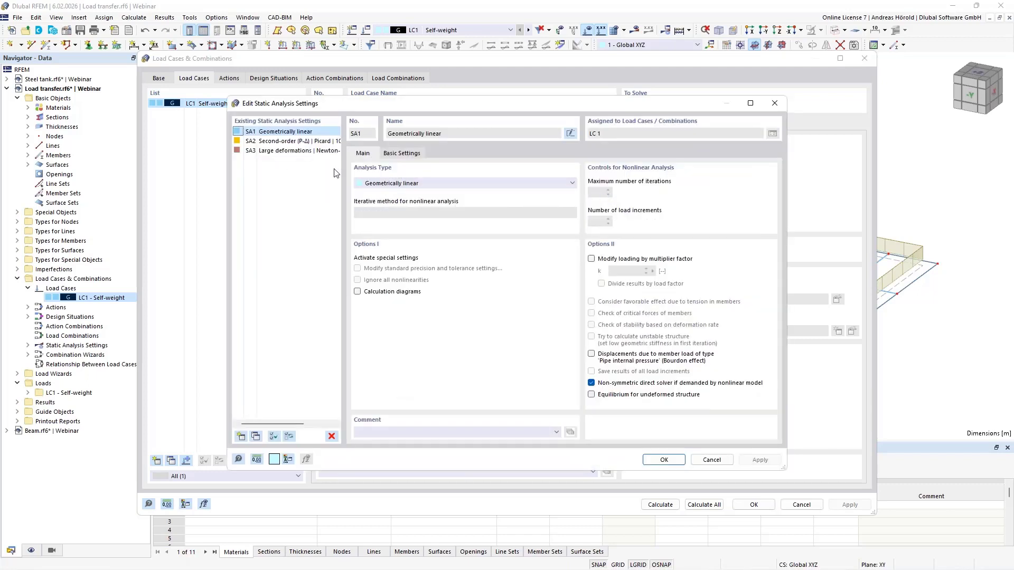
pyautogui.click(255, 436)
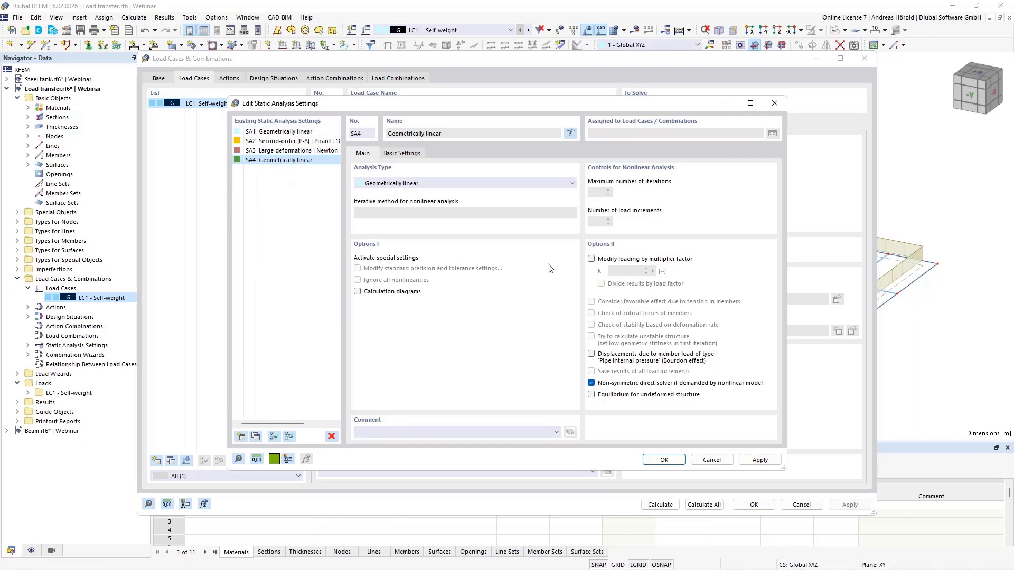
pyautogui.click(591, 259)
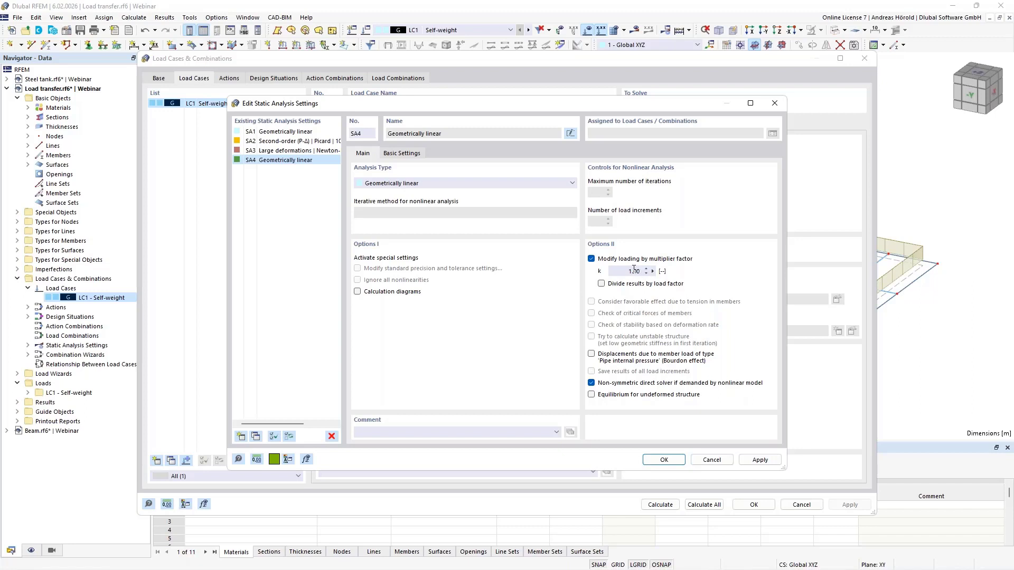
pyautogui.click(648, 272)
pyautogui.write('2')
pyautogui.click(660, 460)
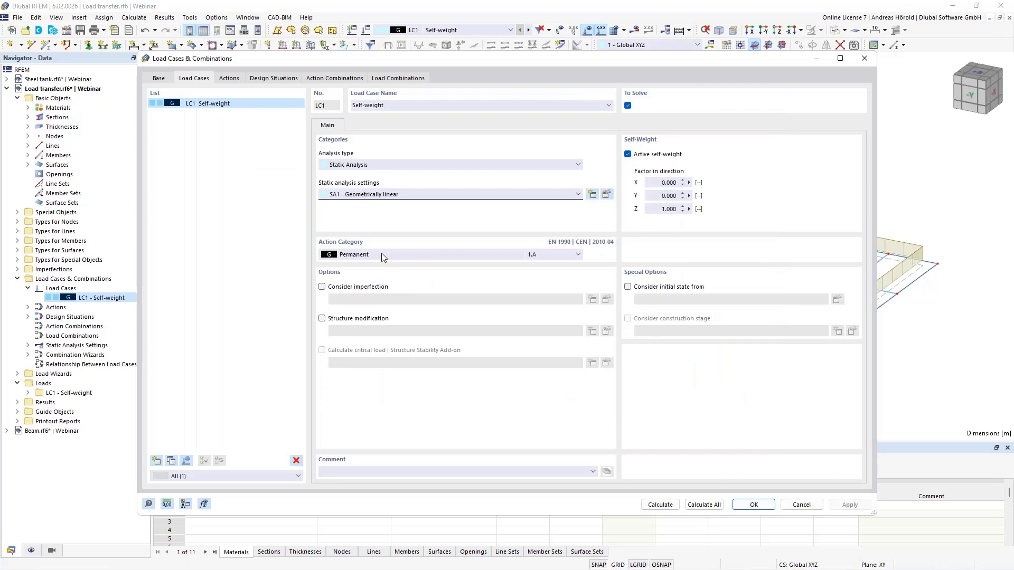
# Step: Assign the duplicated static analysis settings SA4 to load case LC1 and accept the load case changes
pyautogui.click(413, 194)
pyautogui.click(409, 231)
pyautogui.click(754, 506)
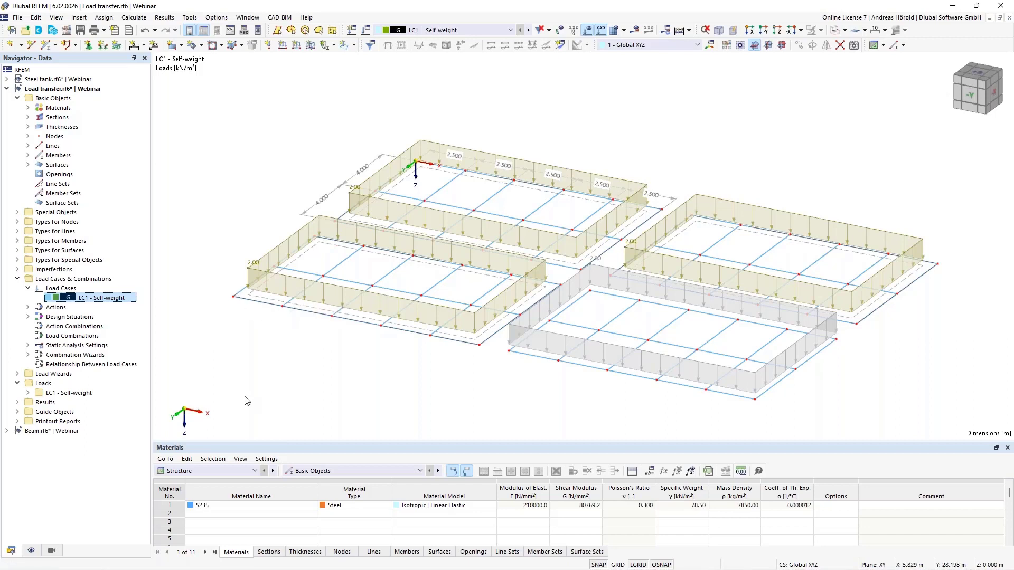
# Step: Switch to the Beam.rf6 model and examine the Concrete Design table of required reinforcement on members by location
pyautogui.click(7, 88)
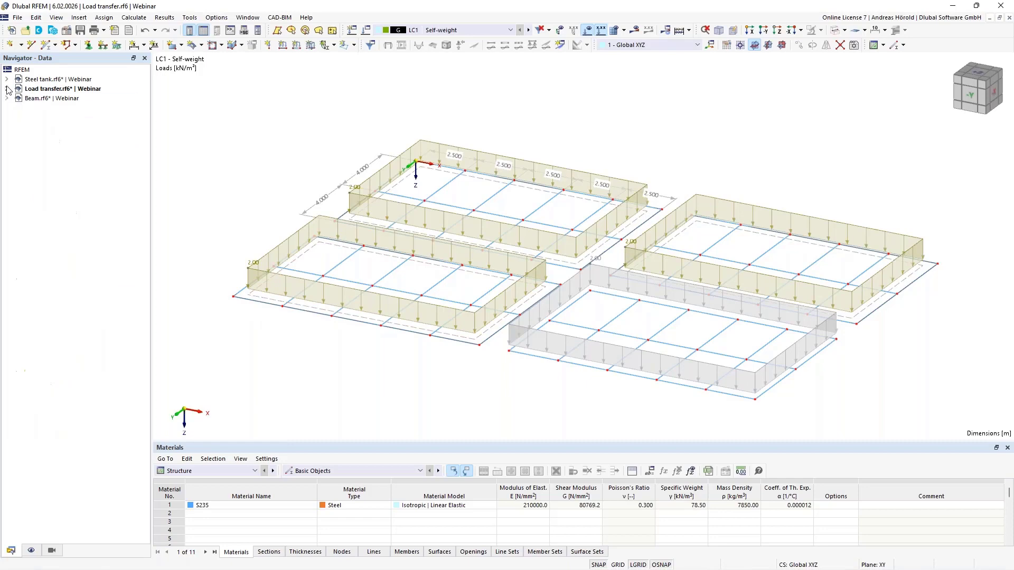
pyautogui.click(58, 100)
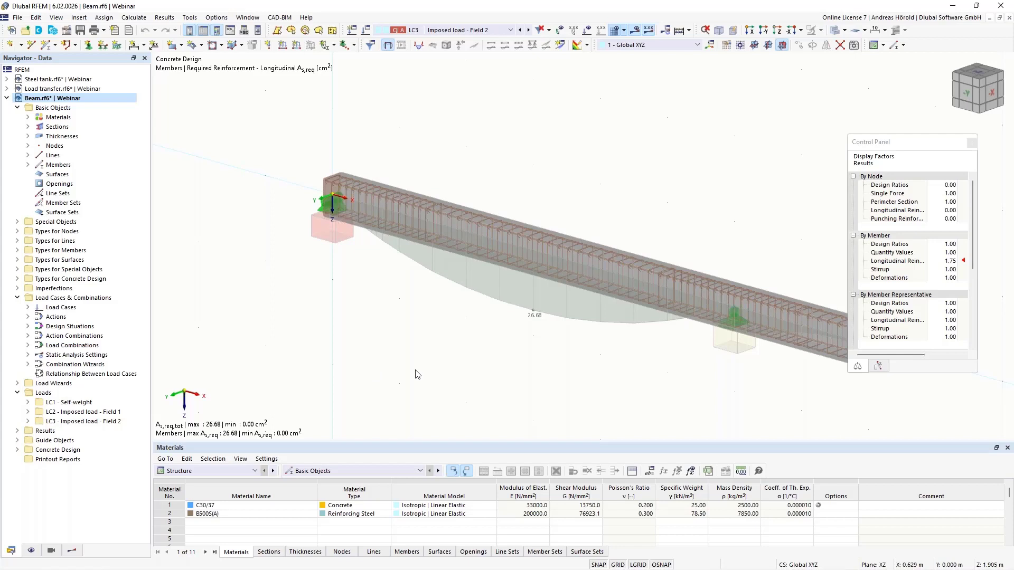
pyautogui.click(220, 471)
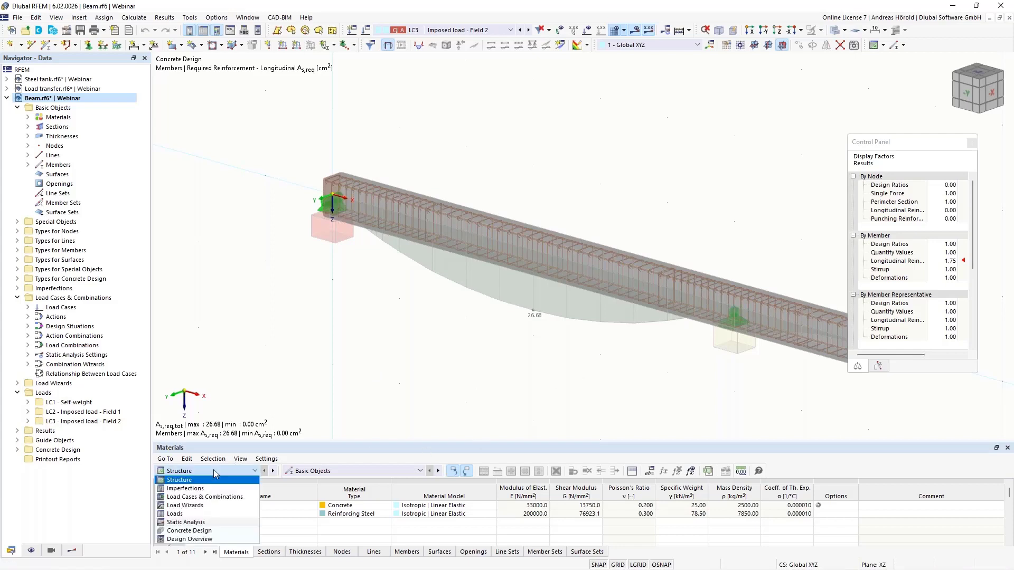
pyautogui.click(221, 530)
pyautogui.click(349, 471)
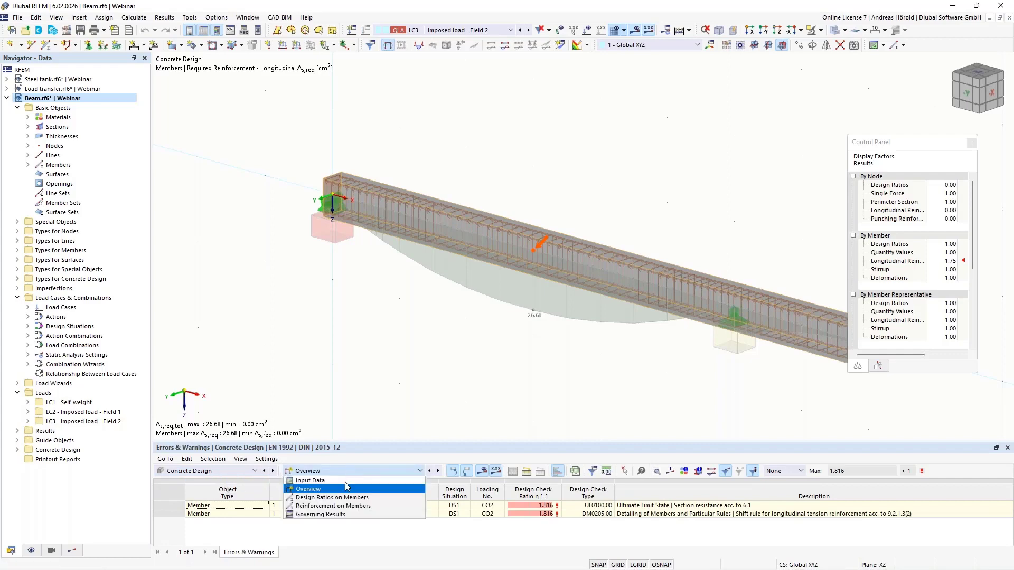
pyautogui.click(360, 506)
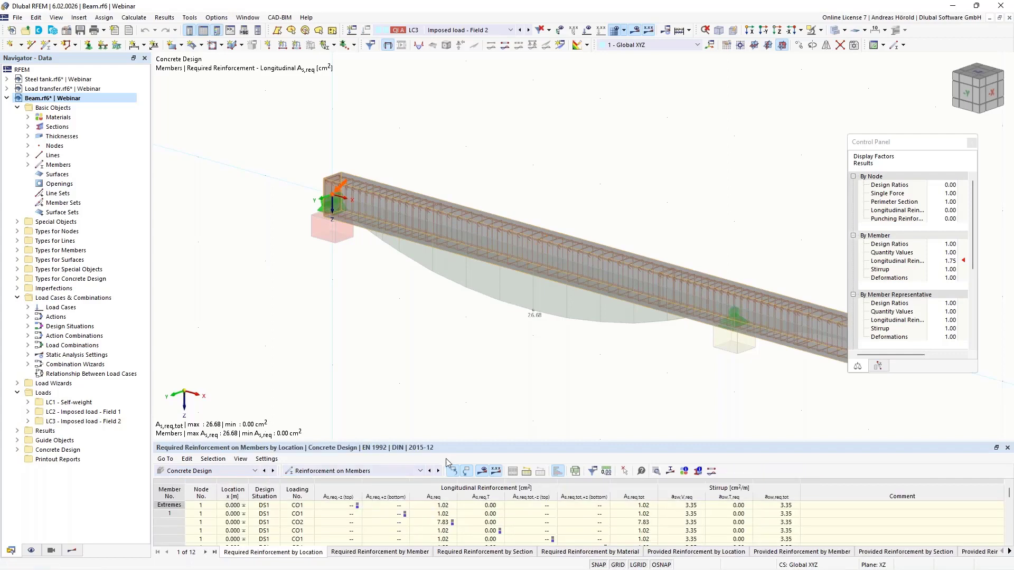
pyautogui.moveTo(454, 443); pyautogui.dragTo(460, 310)
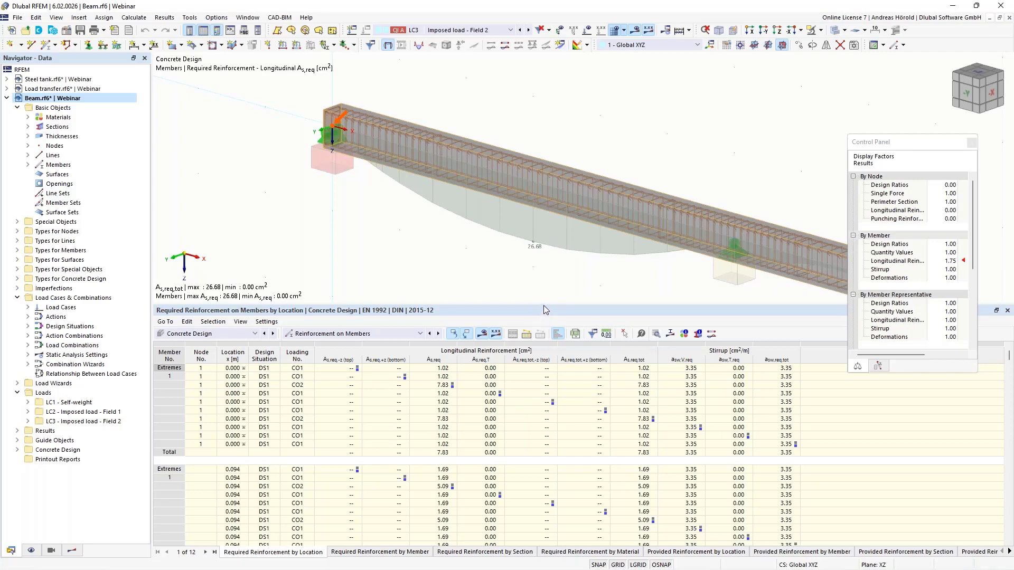
pyautogui.moveTo(544, 306); pyautogui.dragTo(532, 429)
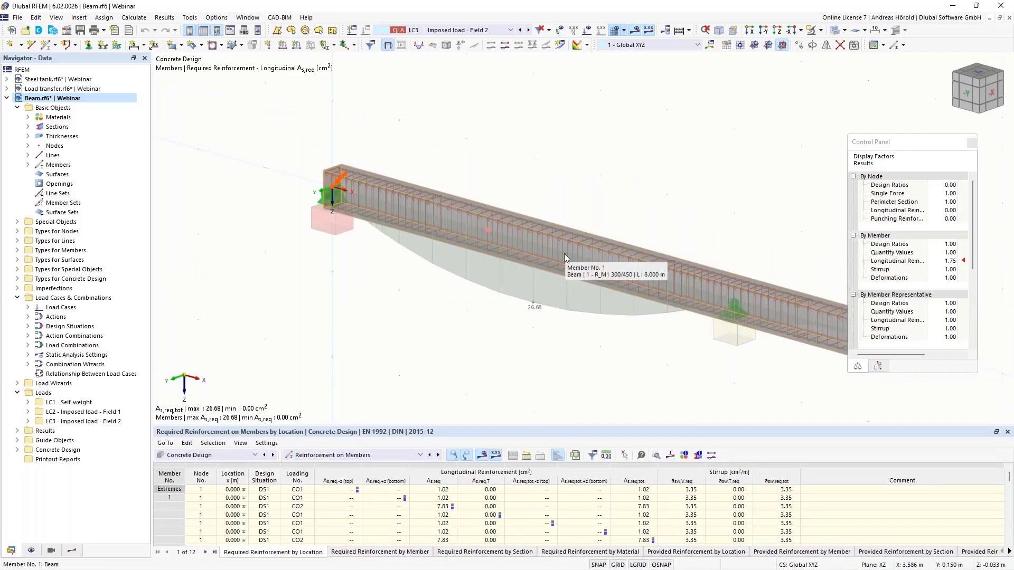
# Step: Open the beam member for editing and review its section, nodes on member, concrete effective lengths, concrete cover and shear reinforcement
pyautogui.click(564, 254)
pyautogui.doubleClick(564, 252)
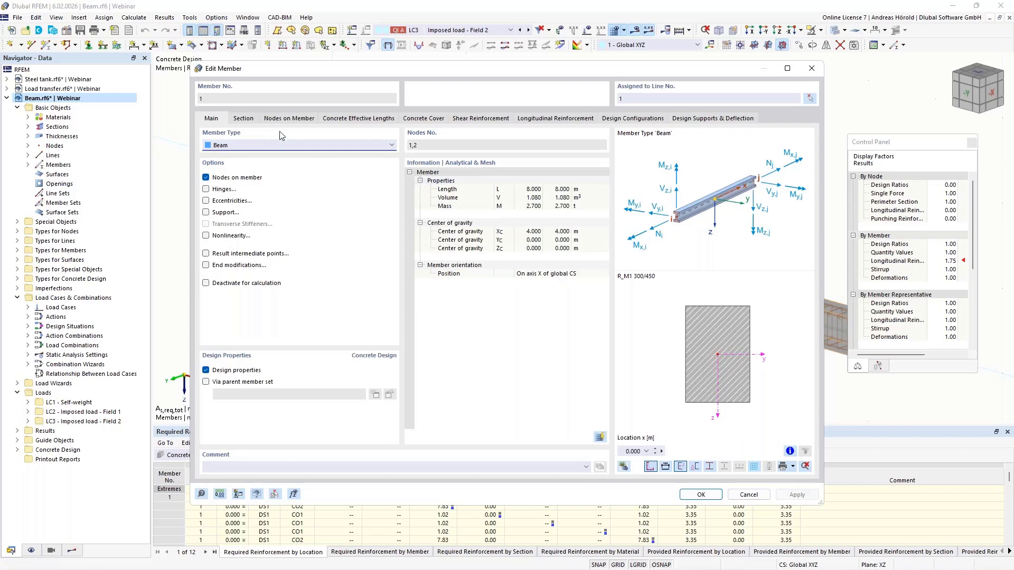
pyautogui.click(245, 121)
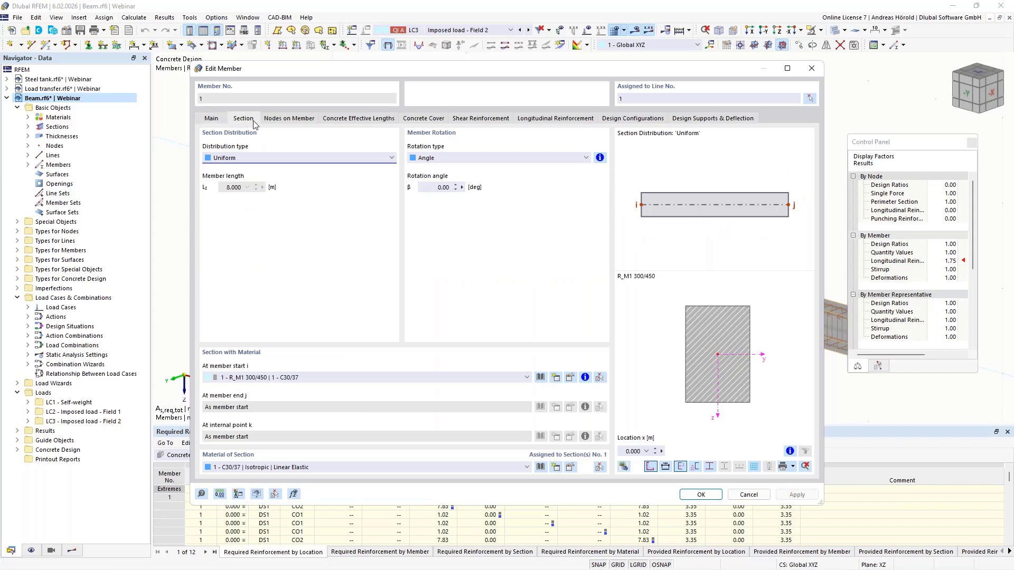
pyautogui.click(286, 121)
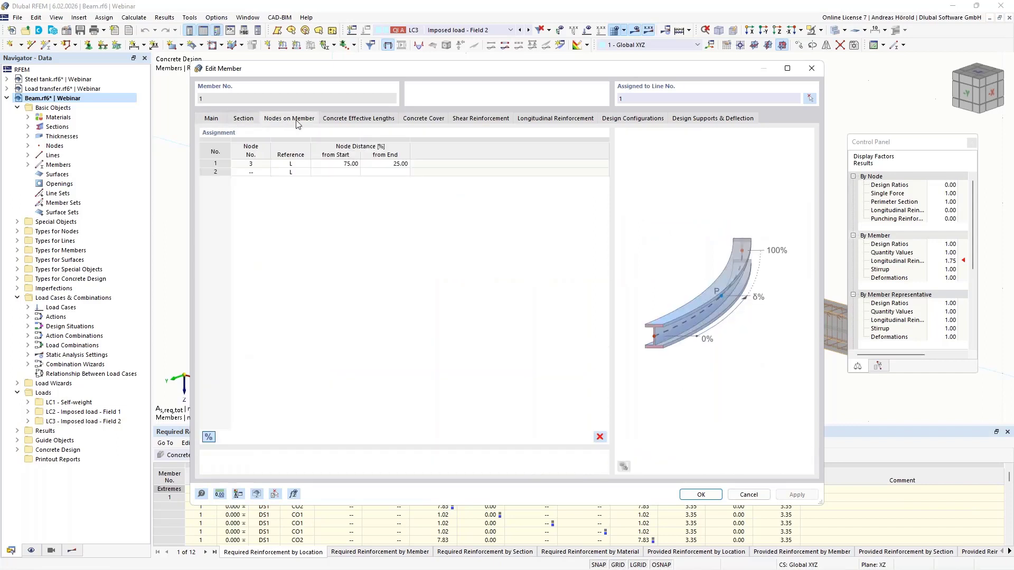
pyautogui.click(351, 122)
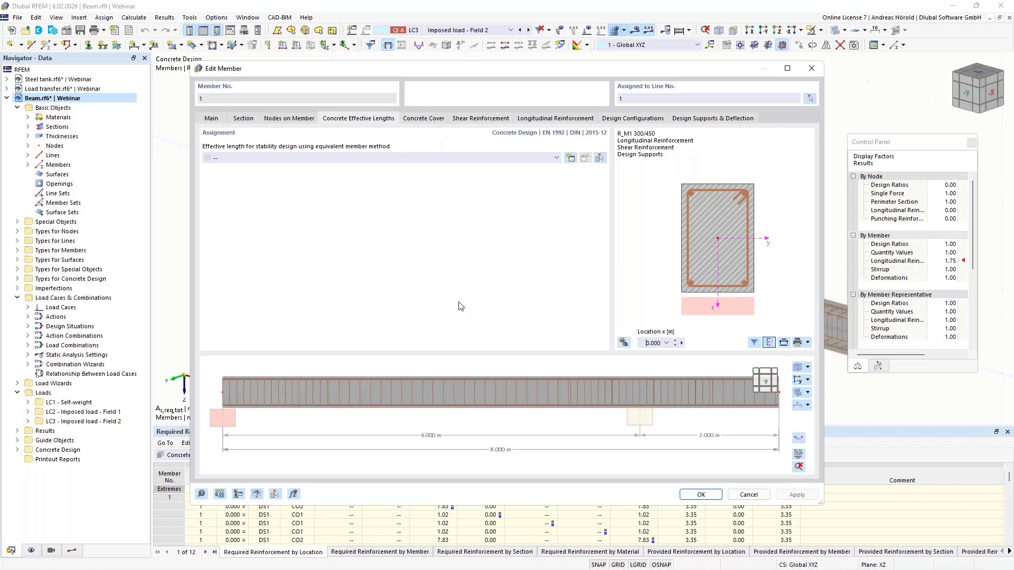
pyautogui.click(421, 123)
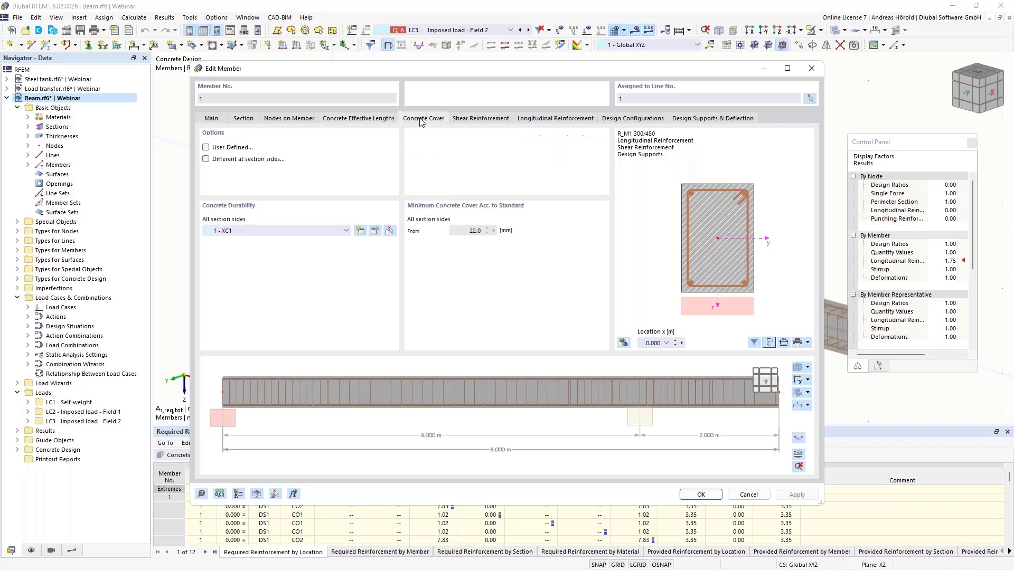
pyautogui.click(485, 121)
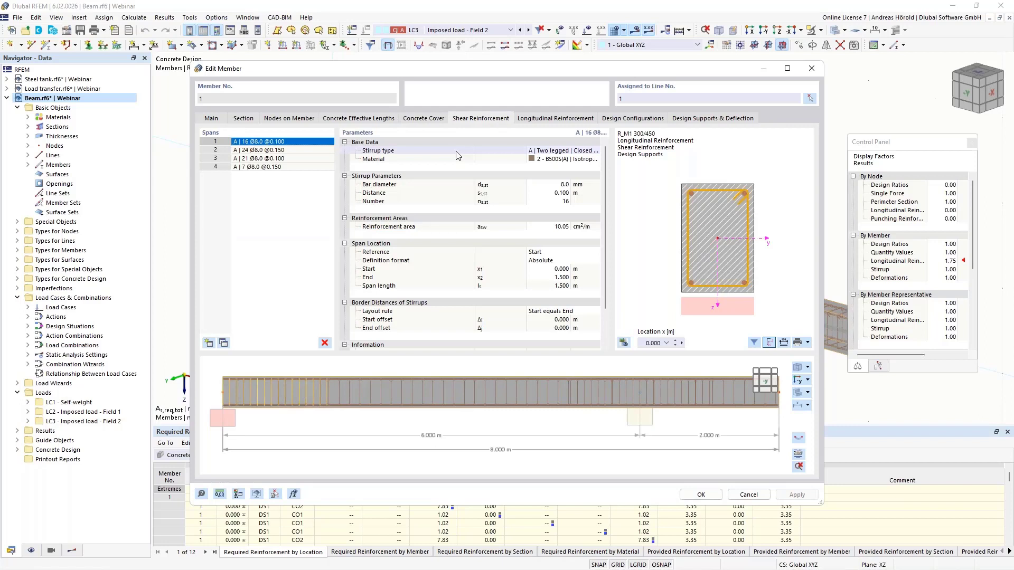
# Step: Set the rebar type of the beam's longitudinal reinforcement to B | Unsymmetrical
pyautogui.click(553, 120)
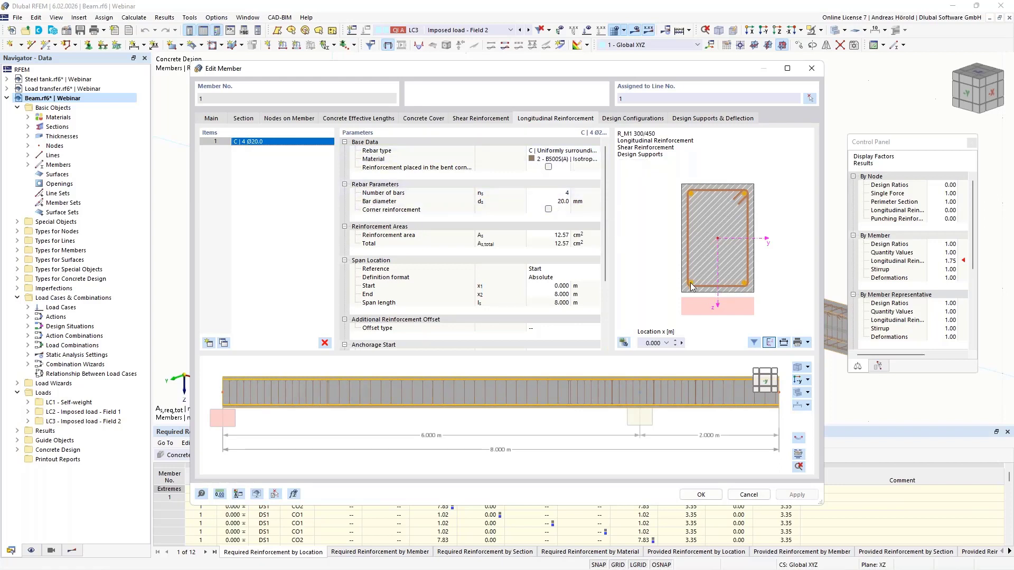
pyautogui.click(574, 151)
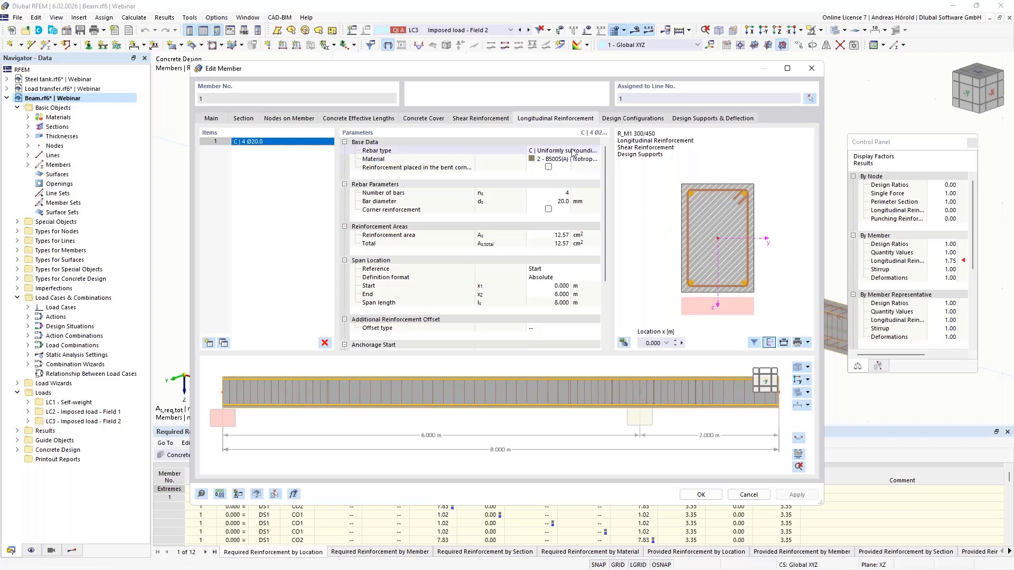
pyautogui.click(595, 151)
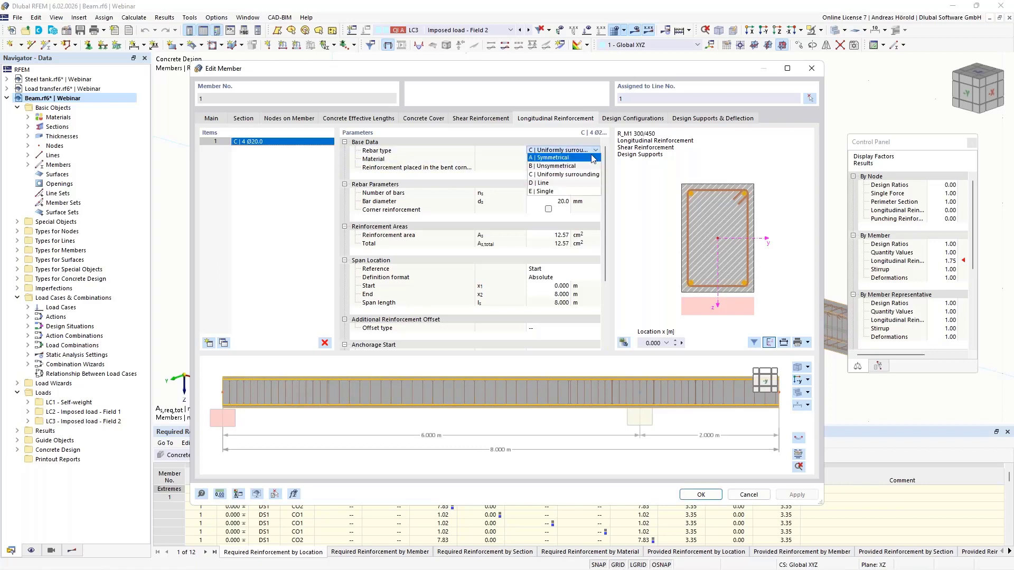
pyautogui.click(582, 166)
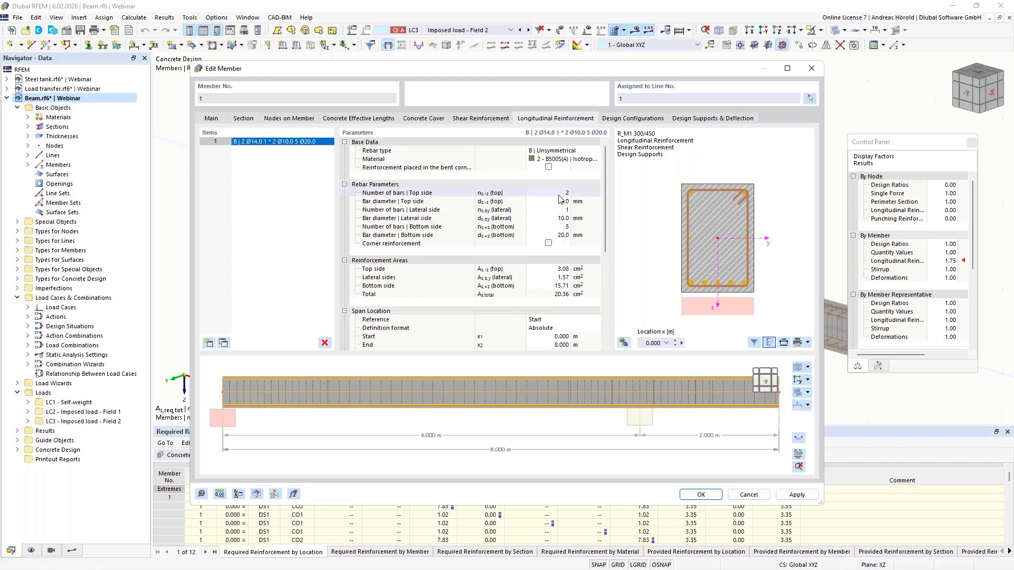
# Step: Examine the number of bars on the beam's top, bottom and lateral sides in the longitudinal reinforcement parameters
pyautogui.click(559, 194)
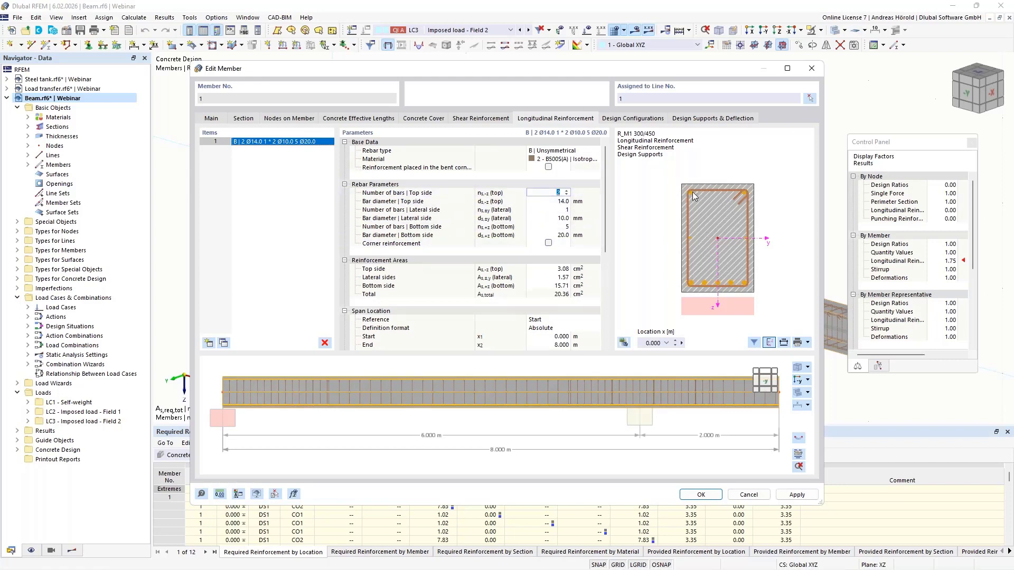
pyautogui.click(561, 227)
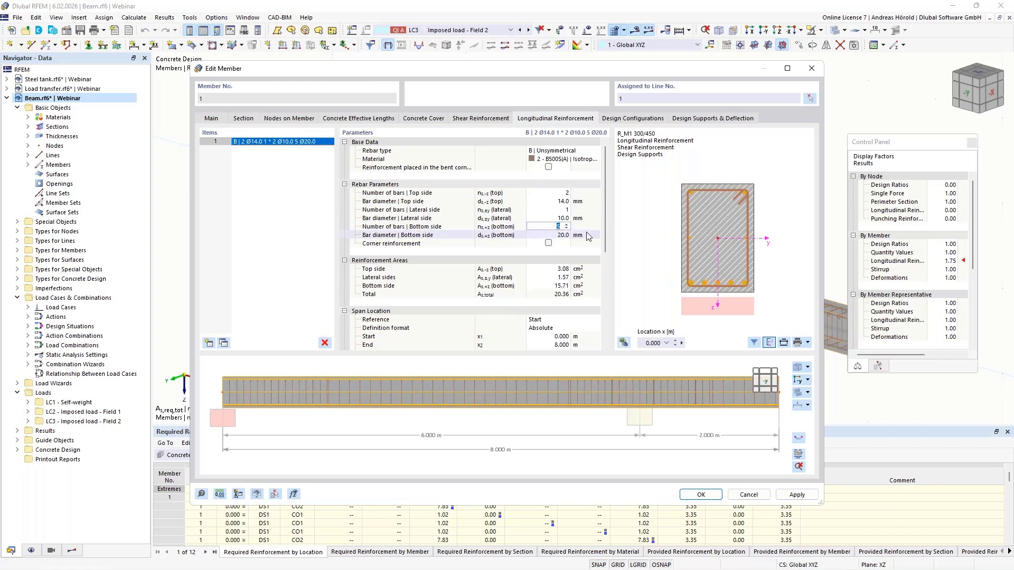
pyautogui.click(554, 210)
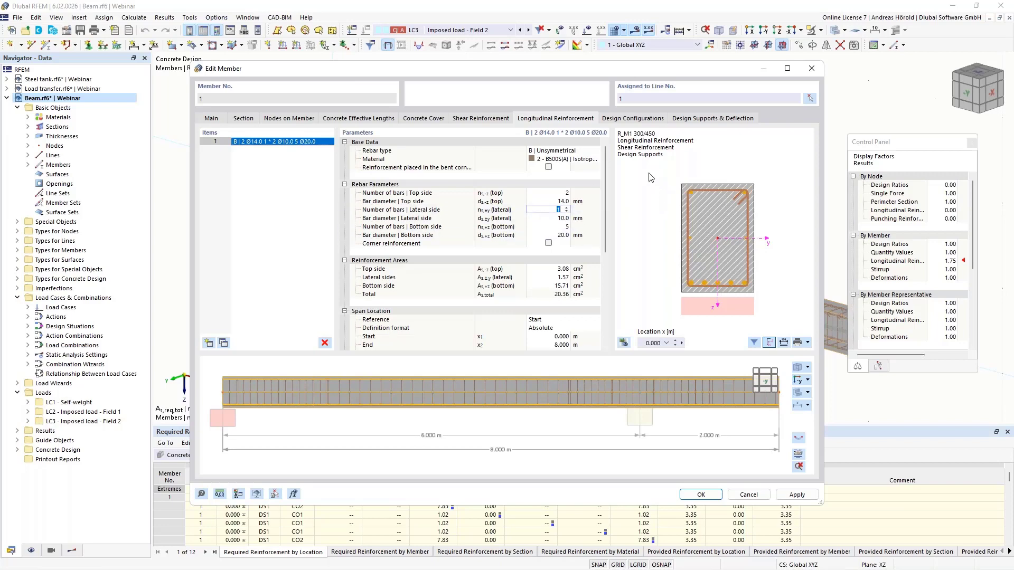
# Step: In the beam's Standard ultimate configuration, set the members' required longitudinal reinforcement layout to -z (top) - +z (bottom) (symmetrical distribution)
pyautogui.click(624, 120)
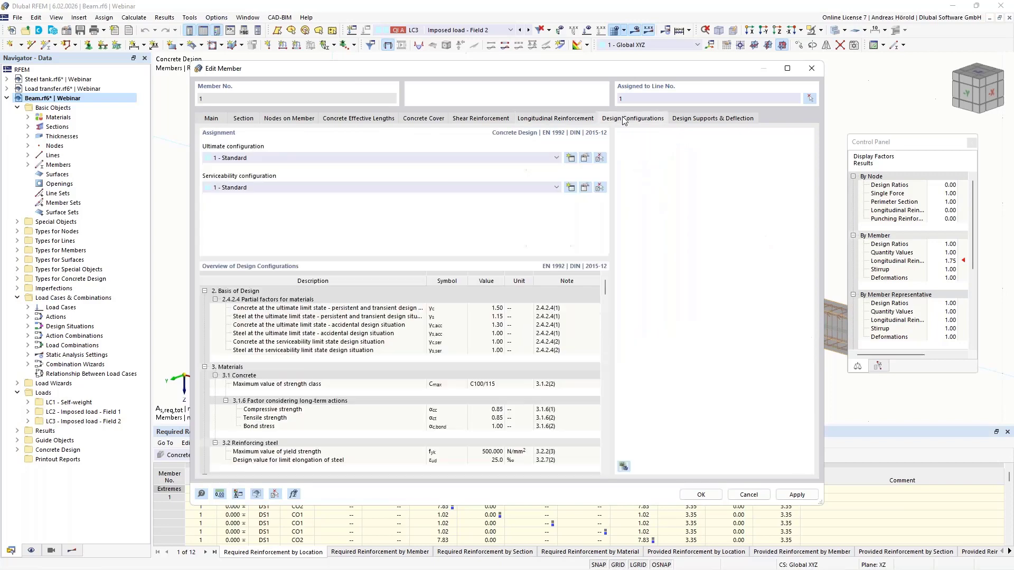
pyautogui.click(585, 158)
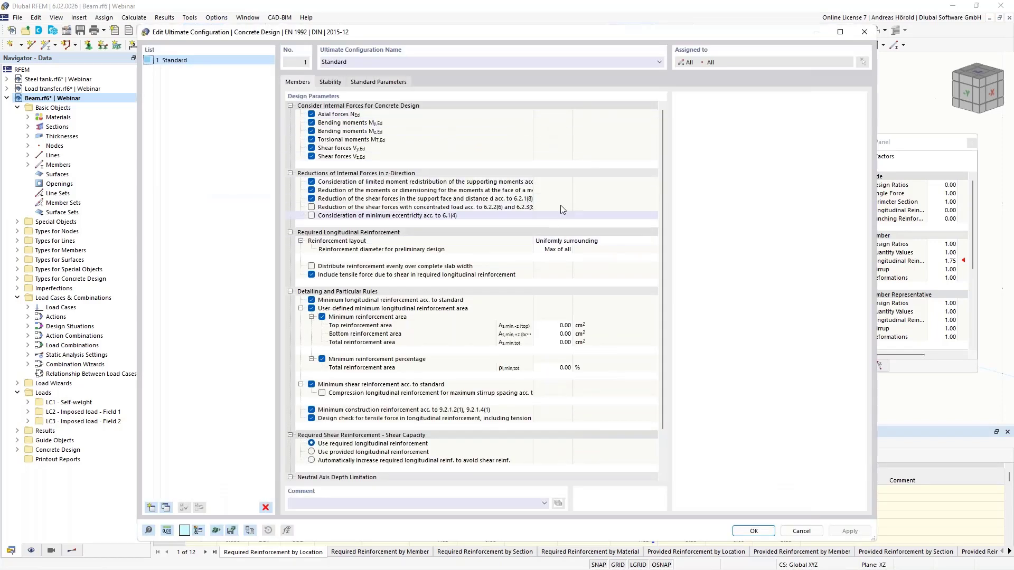
pyautogui.click(605, 242)
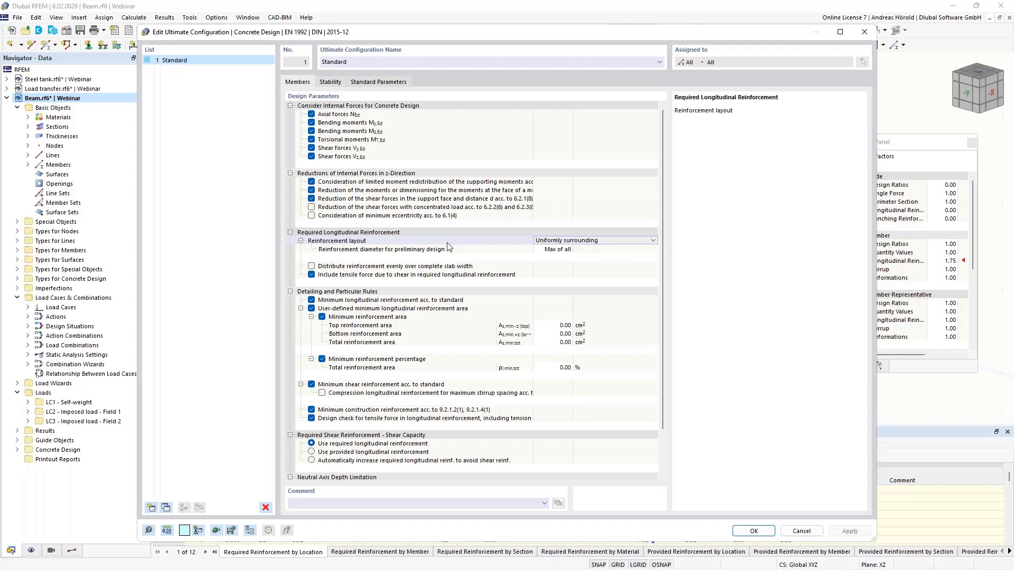
pyautogui.click(654, 242)
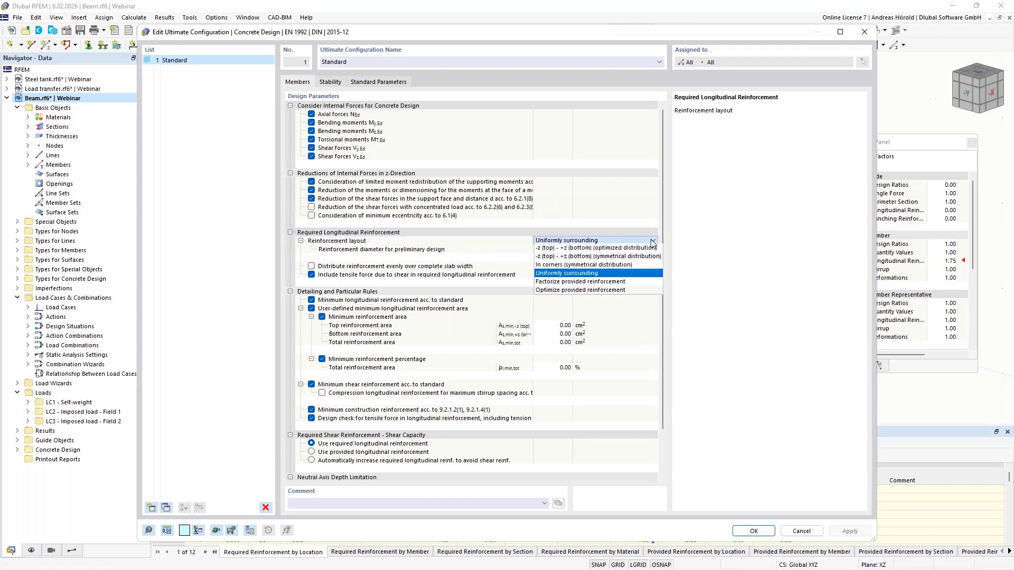
pyautogui.click(620, 258)
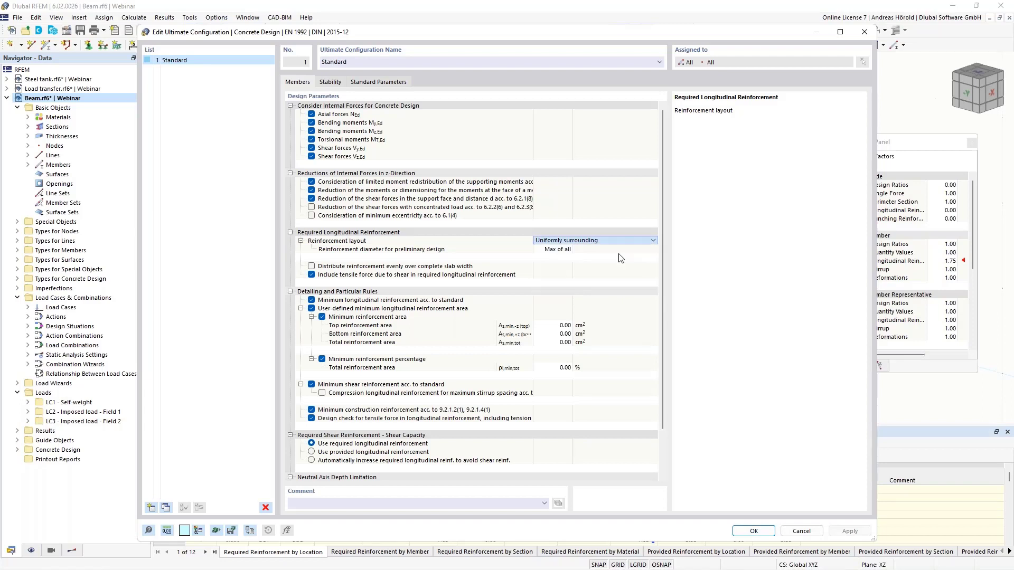
pyautogui.scroll(-2, 585, 276)
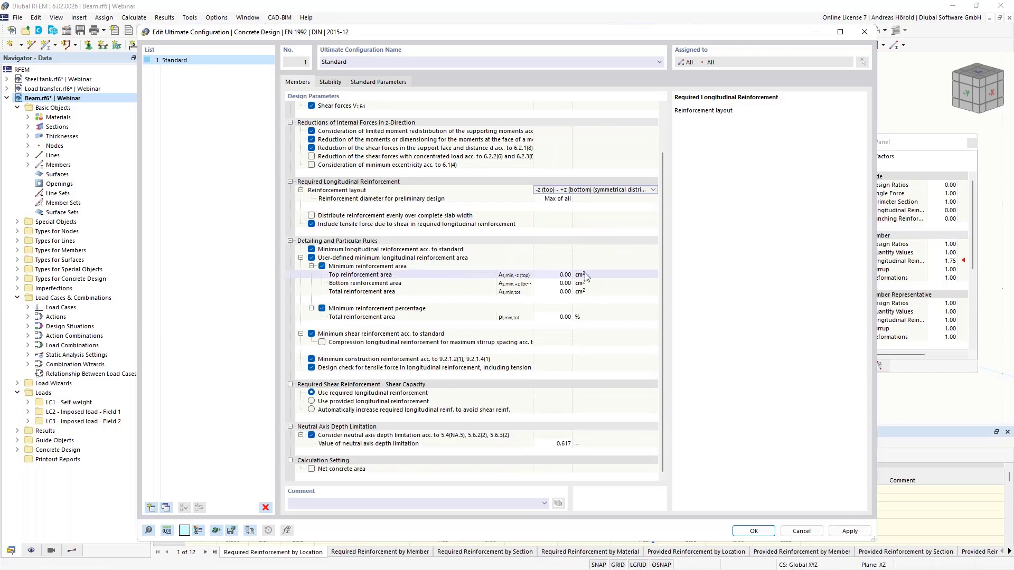
pyautogui.scroll(2, 585, 277)
# Step: Set the required reinforcement layout for stability to -z (top) - +z (bottom) (symmetrical distribution) and accept the ultimate configuration
pyautogui.click(330, 83)
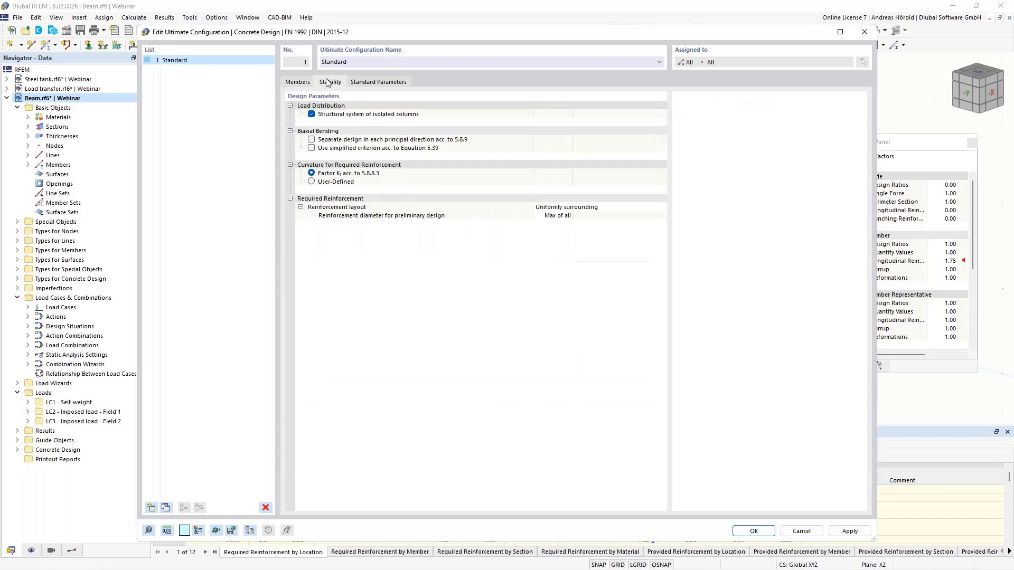
pyautogui.click(572, 207)
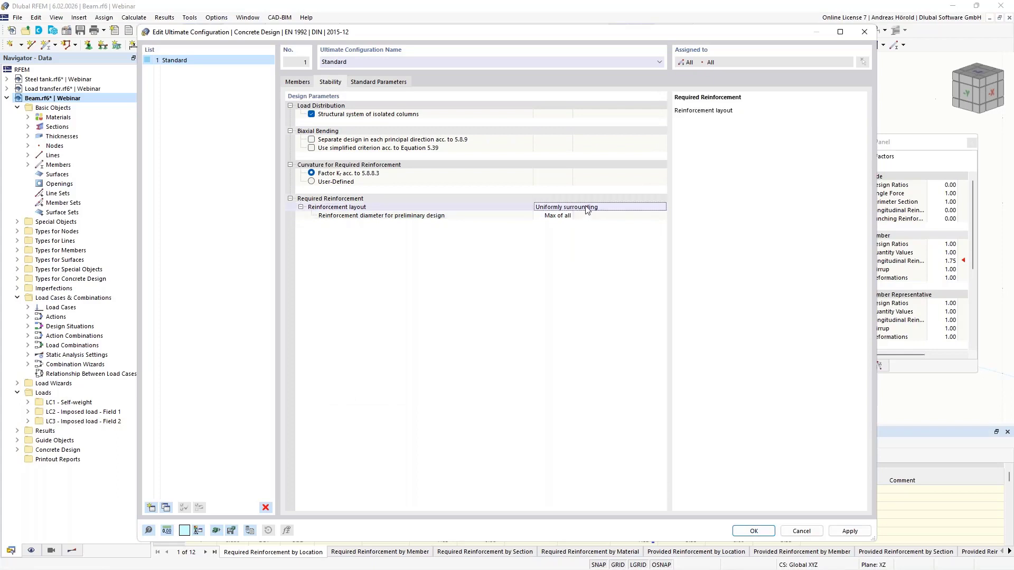
pyautogui.click(654, 210)
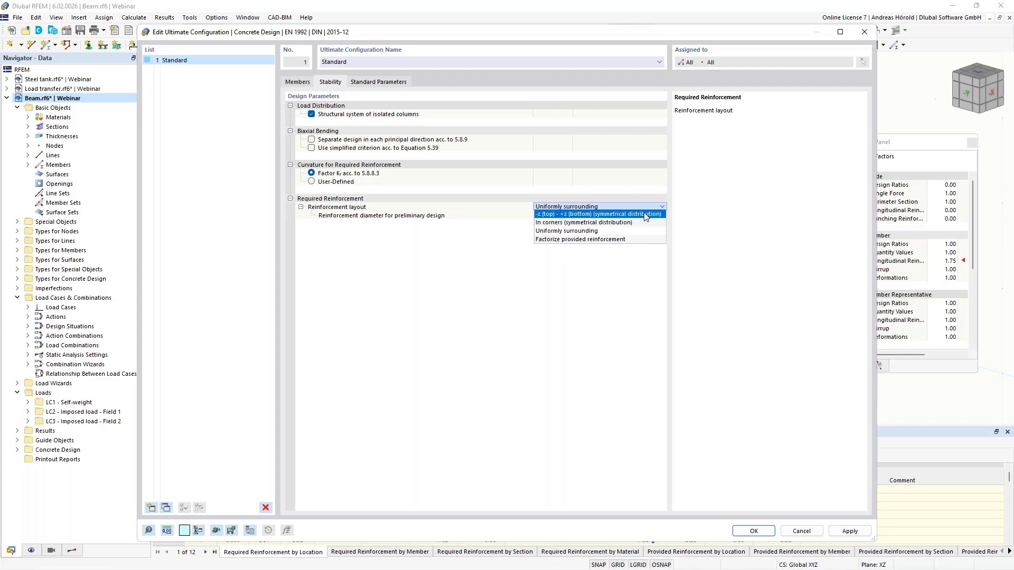
pyautogui.click(645, 215)
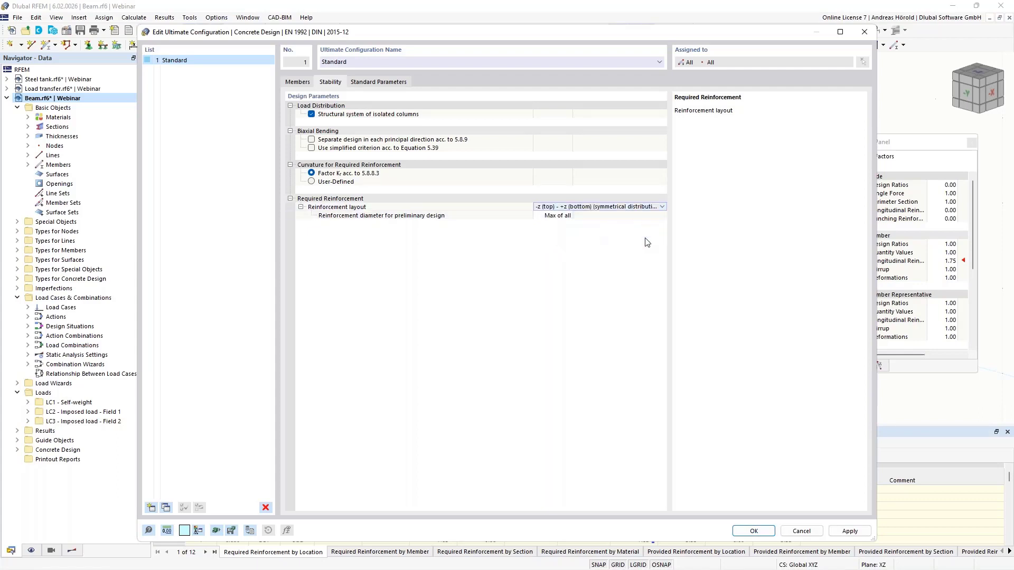
pyautogui.click(754, 532)
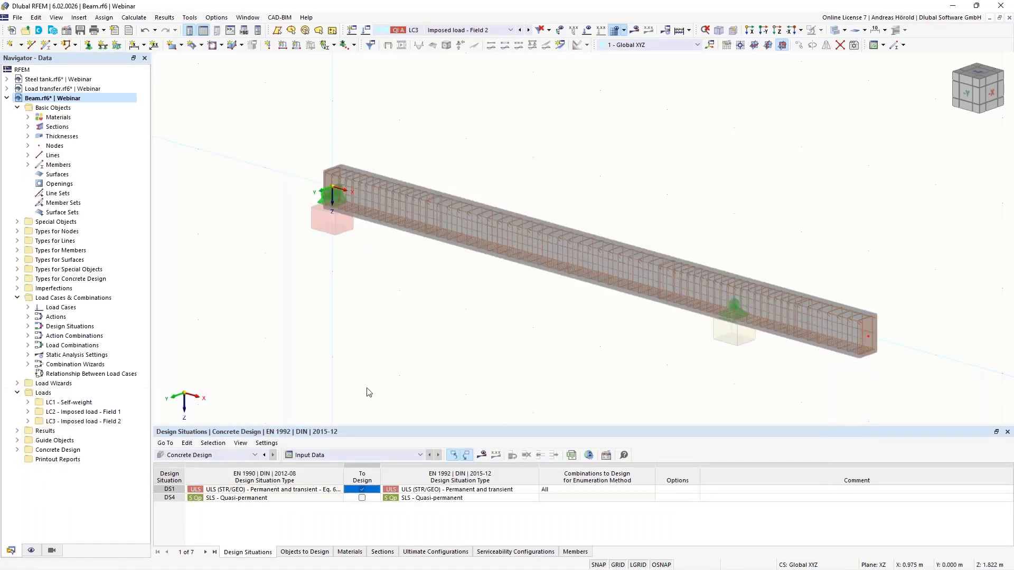
# Step: Calculate the concrete design and show the required reinforcement on members by location in an enlarged results table
pyautogui.click(481, 458)
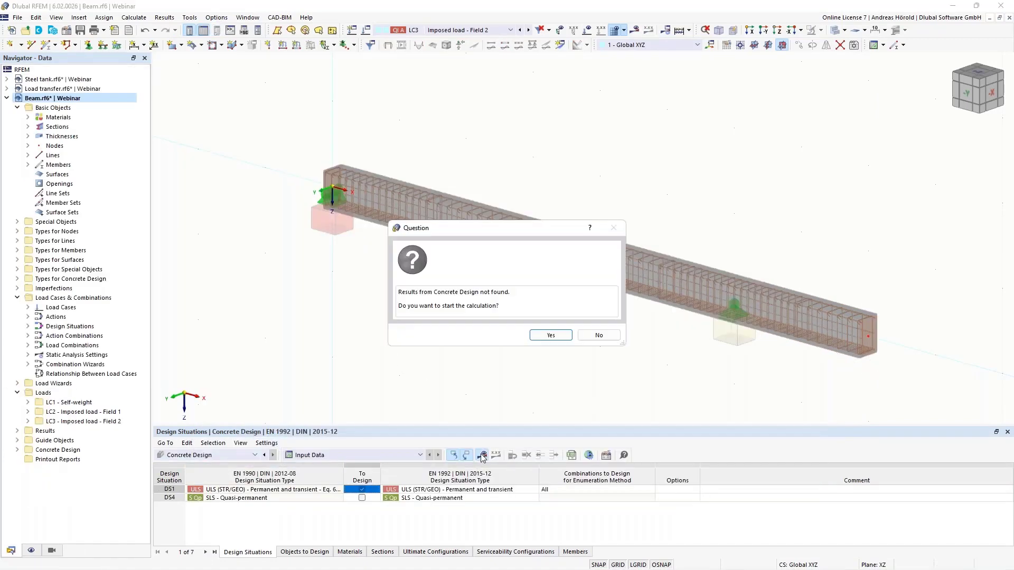
pyautogui.click(542, 336)
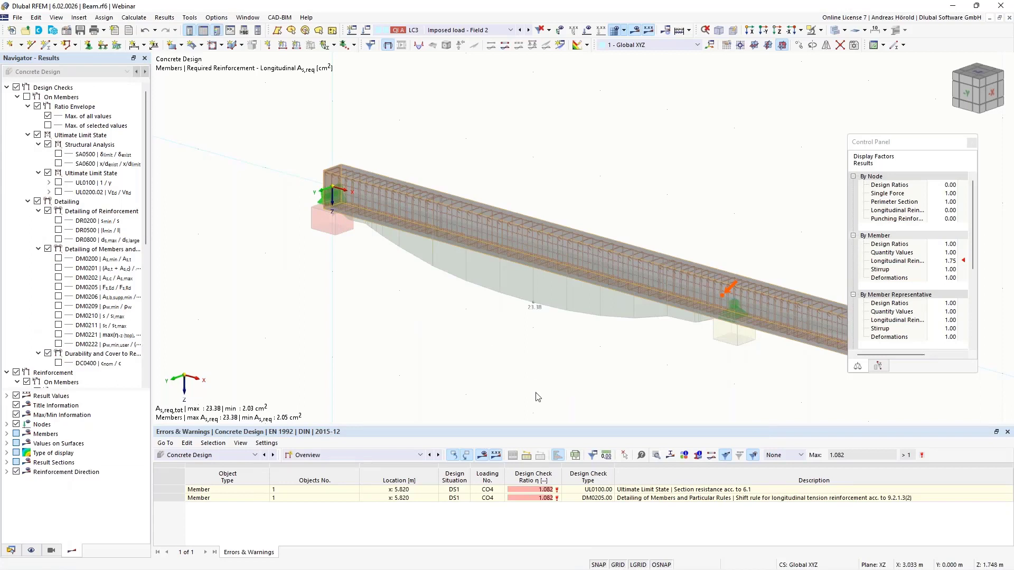
pyautogui.click(356, 456)
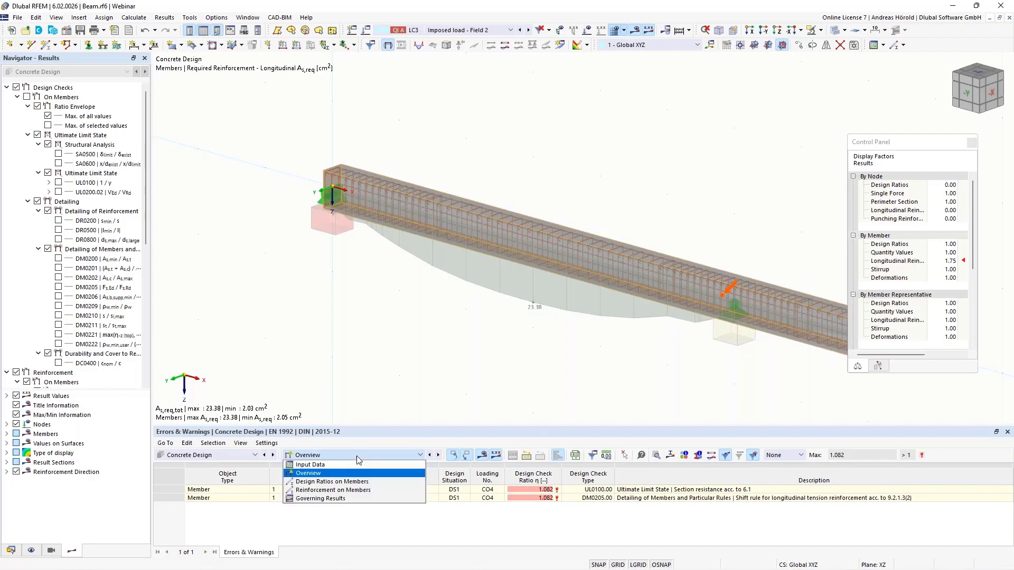
pyautogui.click(360, 490)
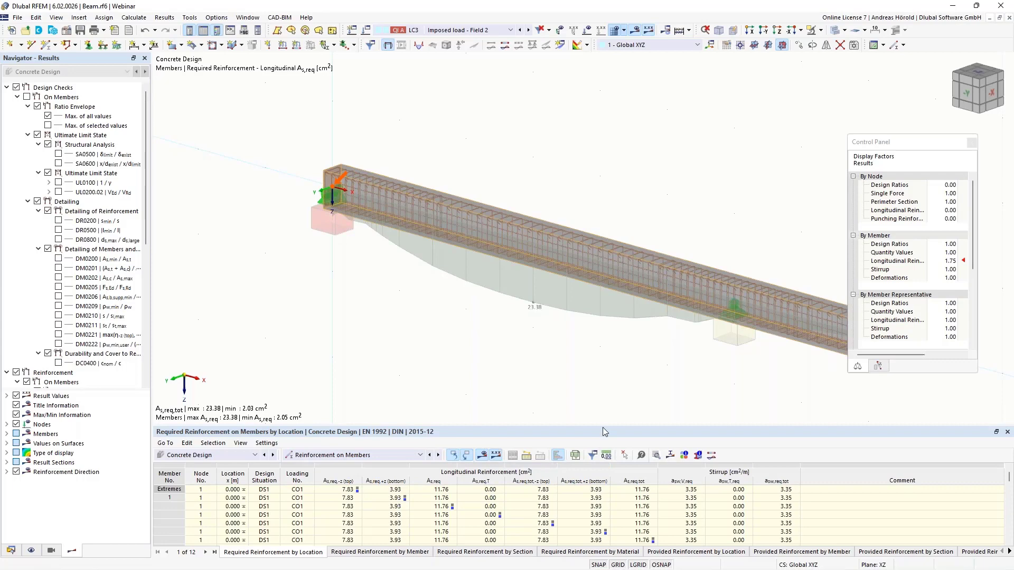
pyautogui.moveTo(602, 423); pyautogui.dragTo(599, 343)
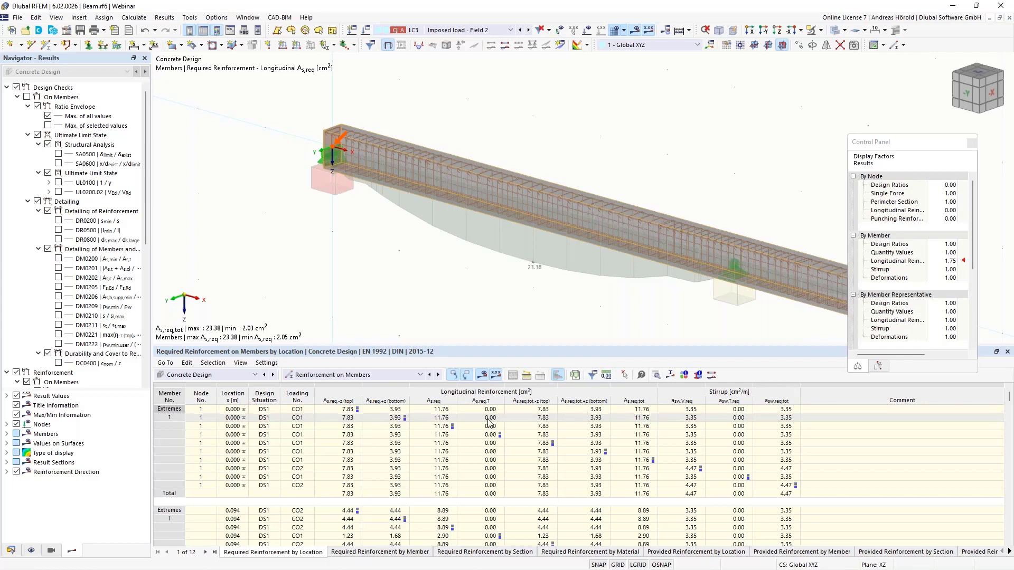
# Step: Switch to Chrome and open the Dlubal webinar page "Most Frequently Asked Questions Answered by Dlubal Support Team | September 2022"
pyautogui.moveTo(288, 569)
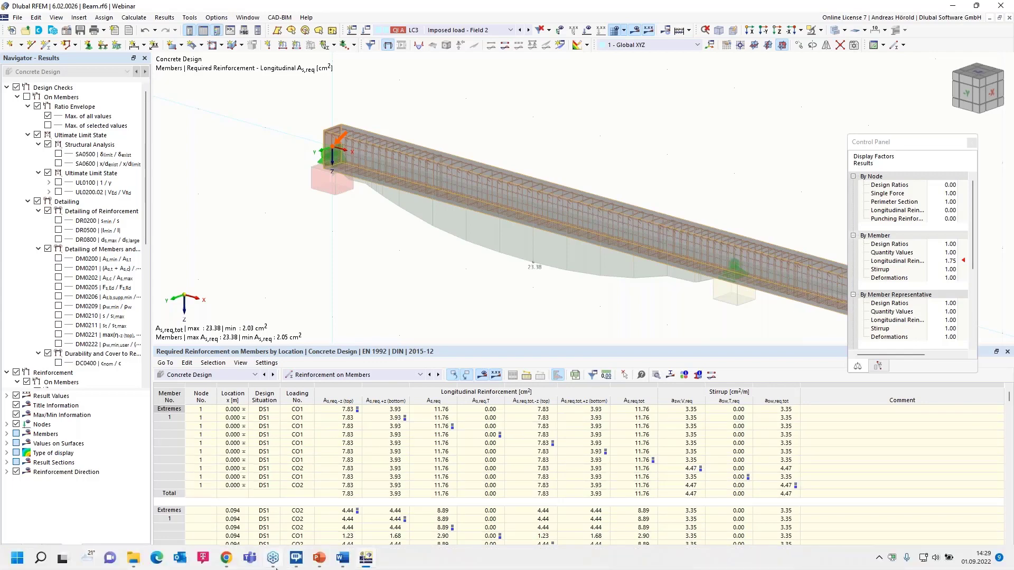
pyautogui.click(227, 558)
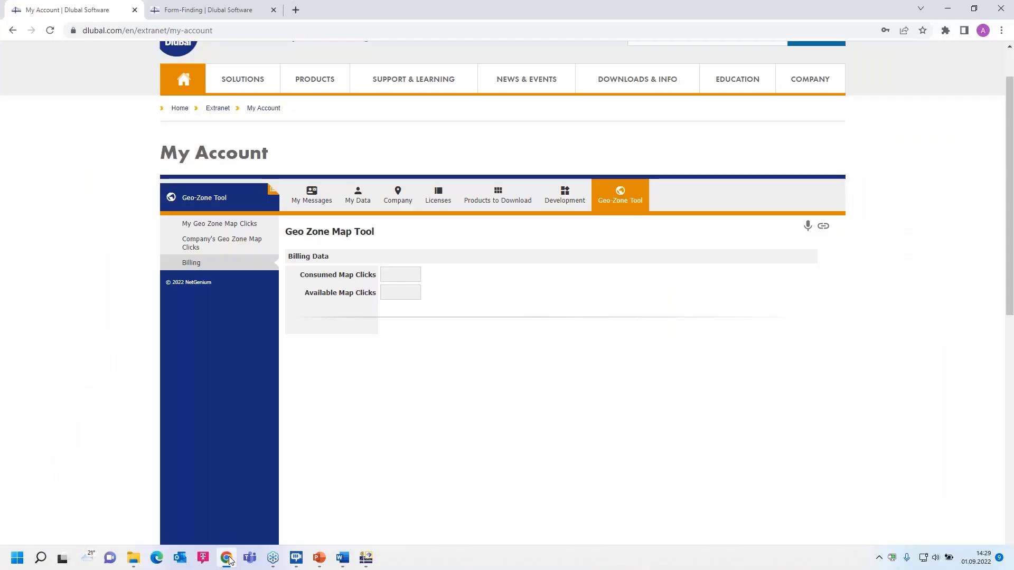
pyautogui.click(207, 10)
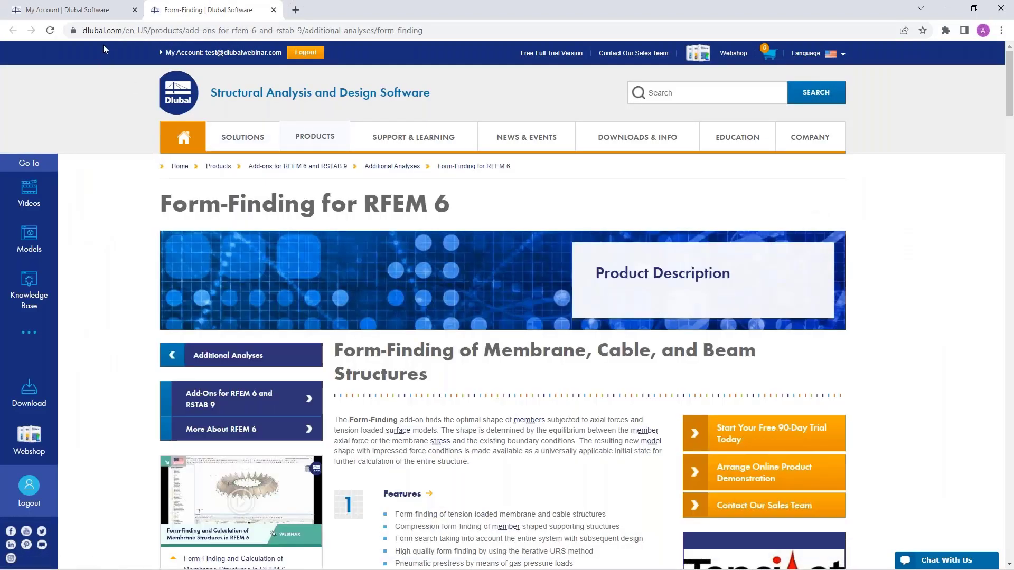
pyautogui.moveTo(543, 135)
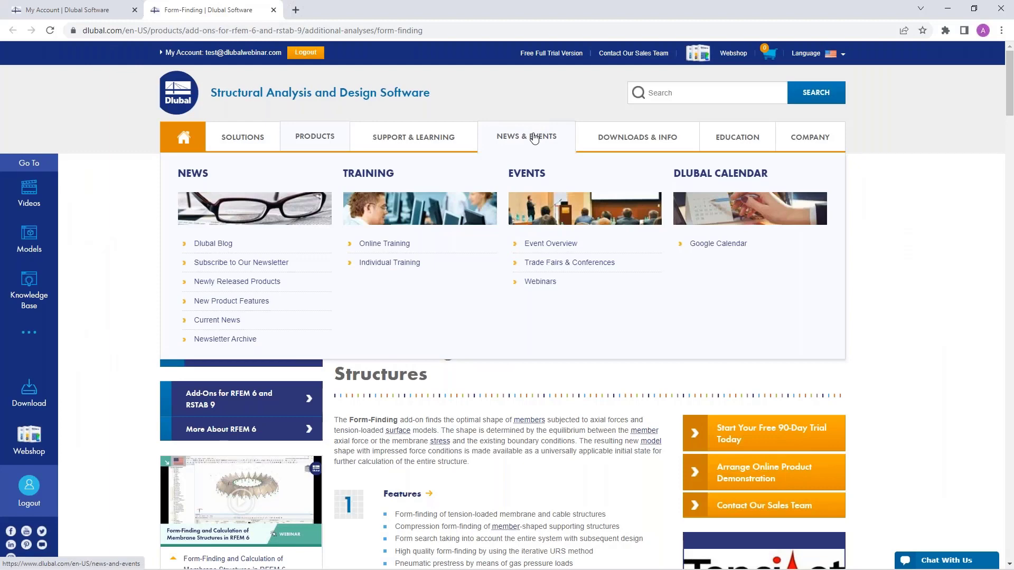
pyautogui.click(540, 282)
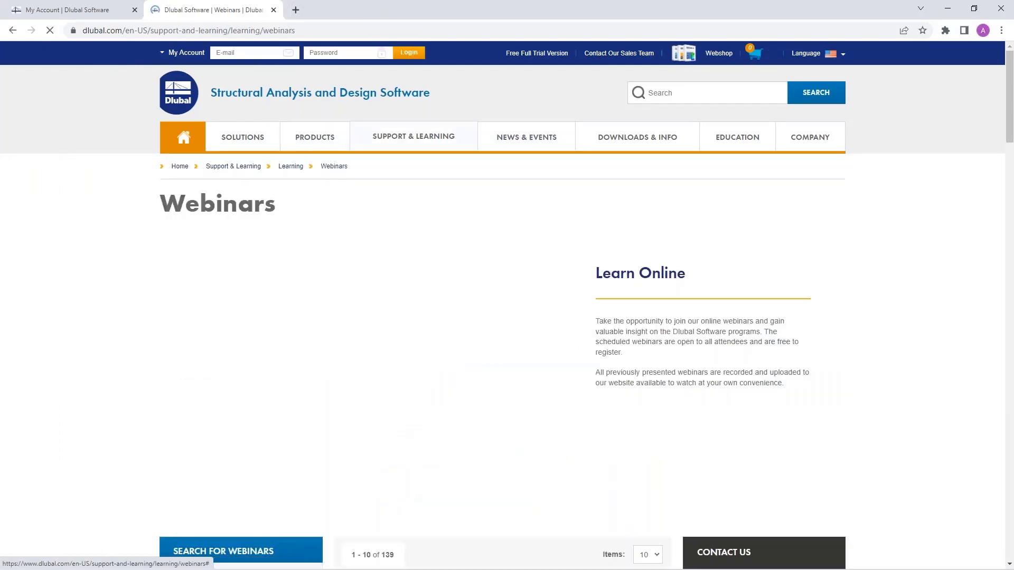
pyautogui.scroll(-5, 421, 166)
pyautogui.scroll(-1, 421, 166)
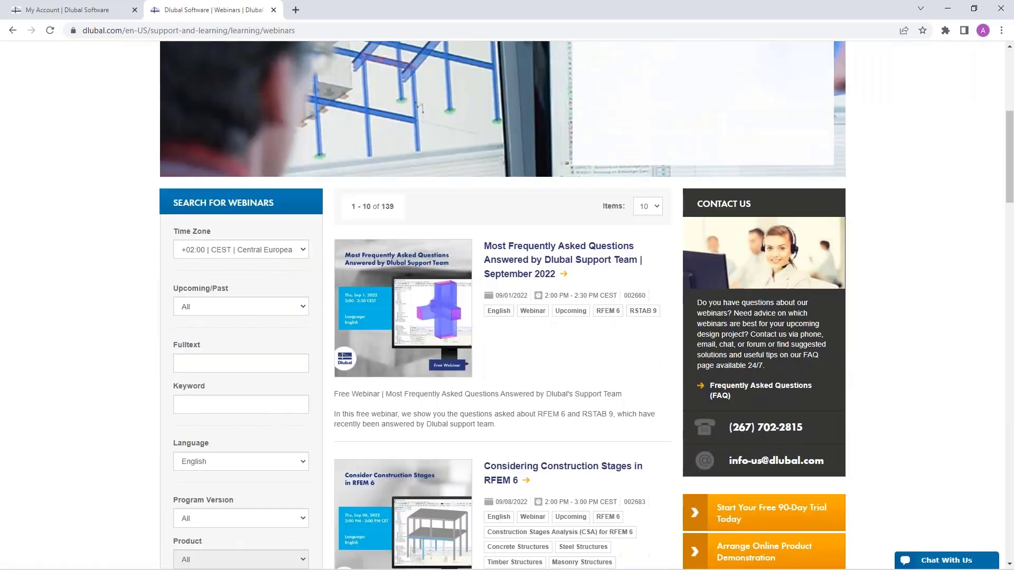
pyautogui.click(517, 249)
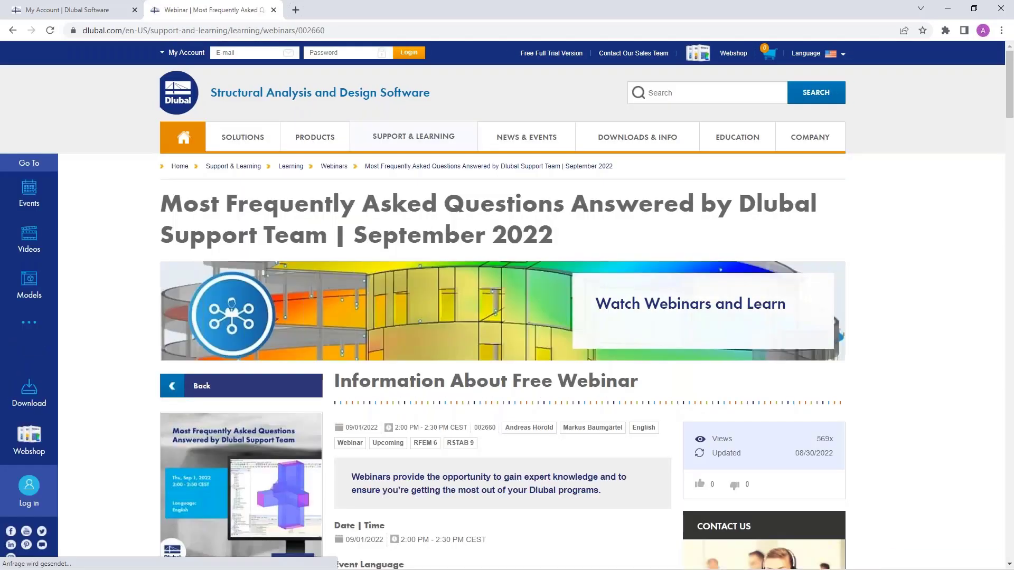
# Step: Examine the webinar page's content description, recommended events and Models to Download
pyautogui.scroll(-4, 517, 250)
pyautogui.scroll(-1, 528, 354)
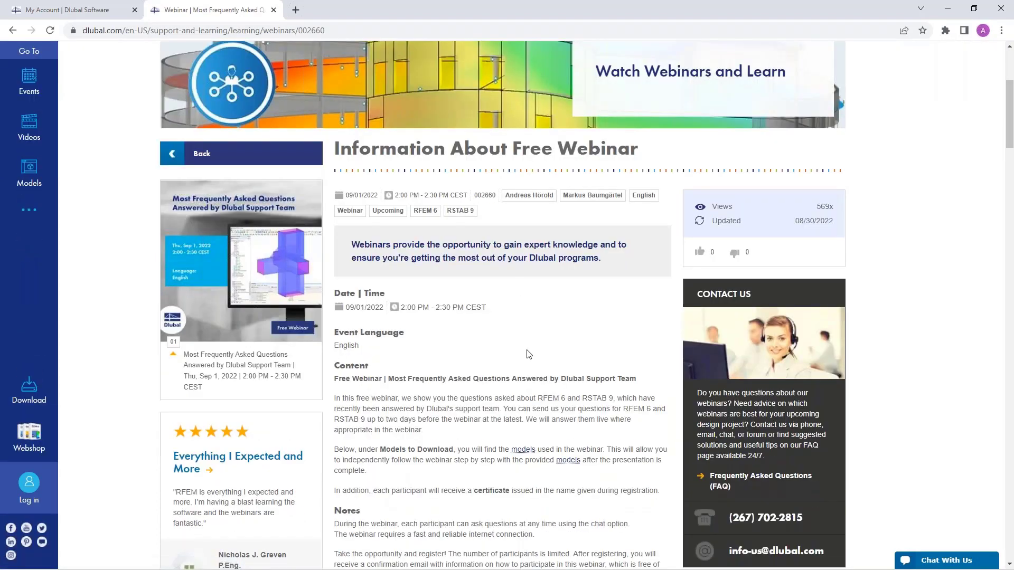
pyautogui.scroll(-2, 496, 432)
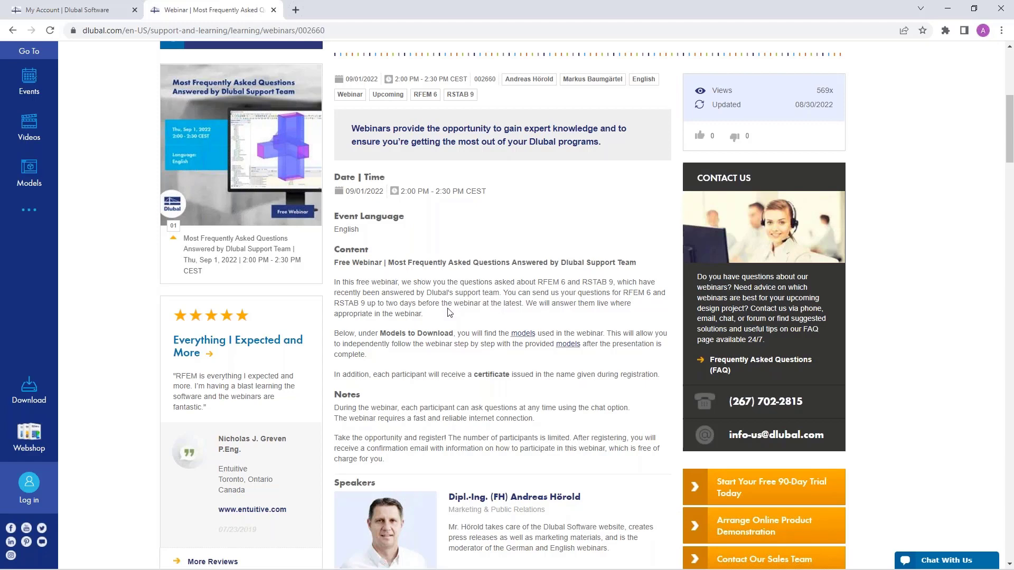
pyautogui.scroll(-12, 449, 313)
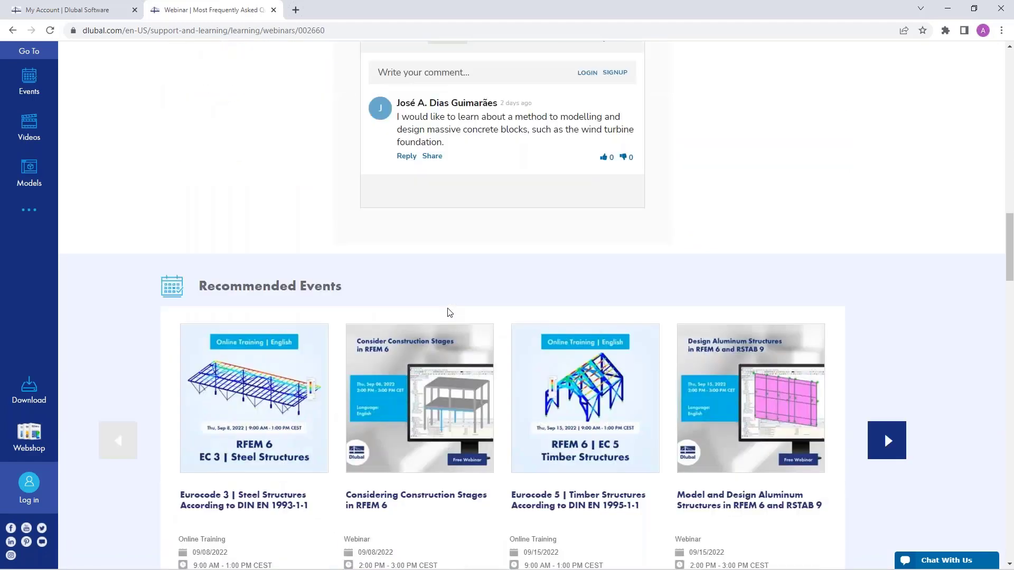
pyautogui.scroll(-14, 449, 313)
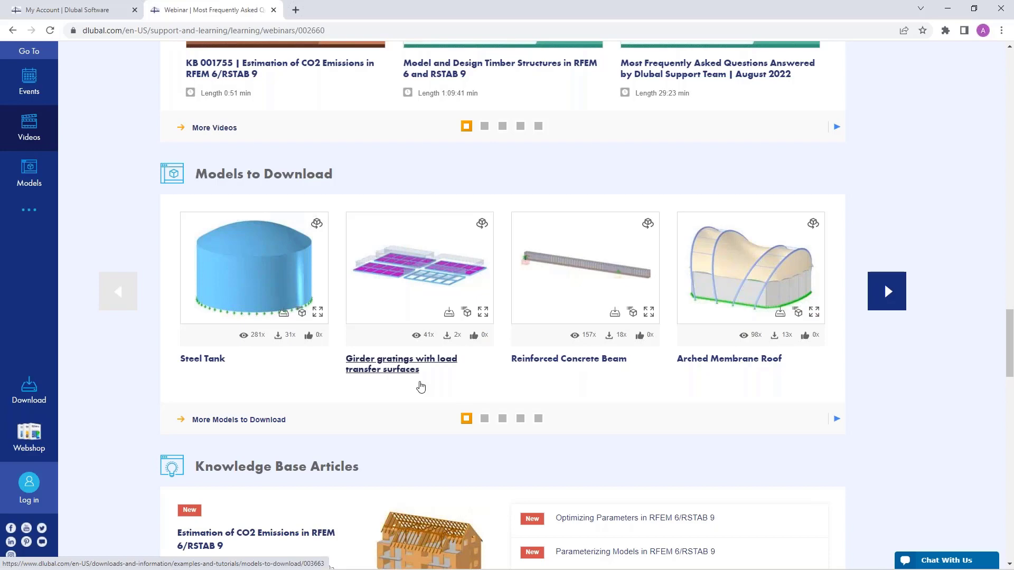
pyautogui.scroll(15, 421, 387)
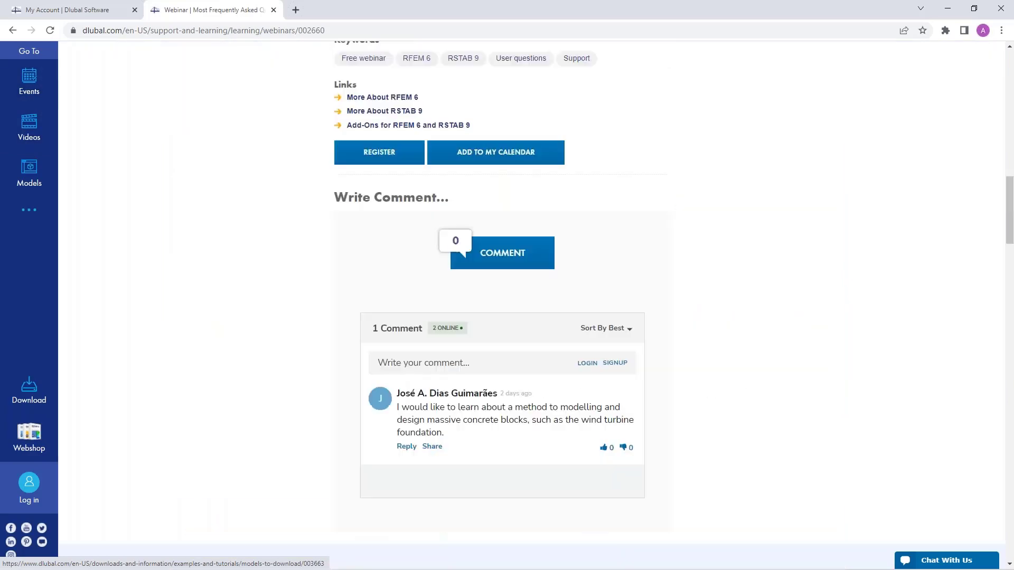
pyautogui.scroll(10, 492, 221)
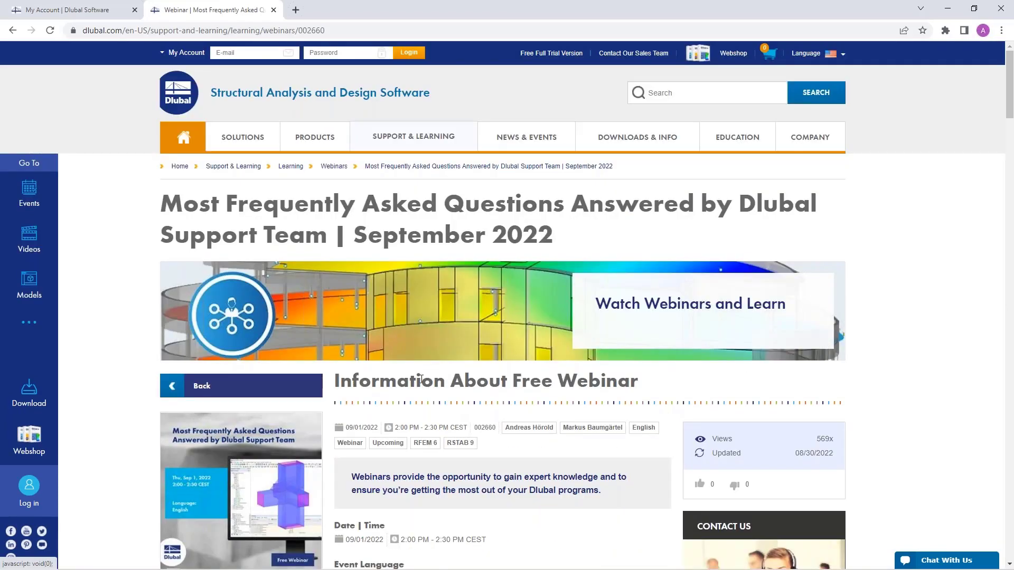
# Step: Open the Free Full Trial Version page and review the RFEM 6, RSTAB 9, RSECTION 1 and RWIND 2 downloads
pyautogui.click(550, 53)
pyautogui.scroll(-3, 517, 192)
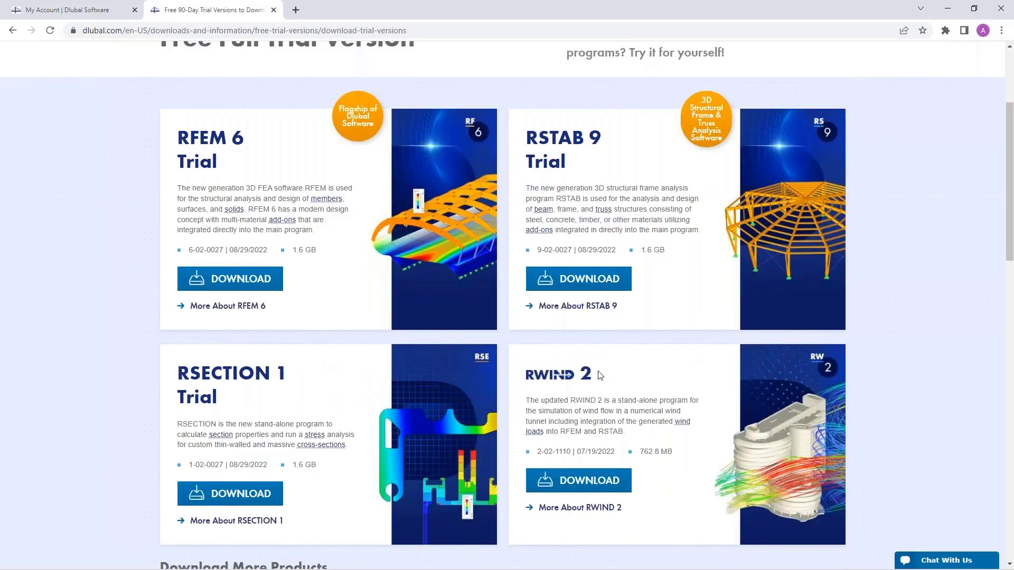
pyautogui.scroll(-1, 575, 378)
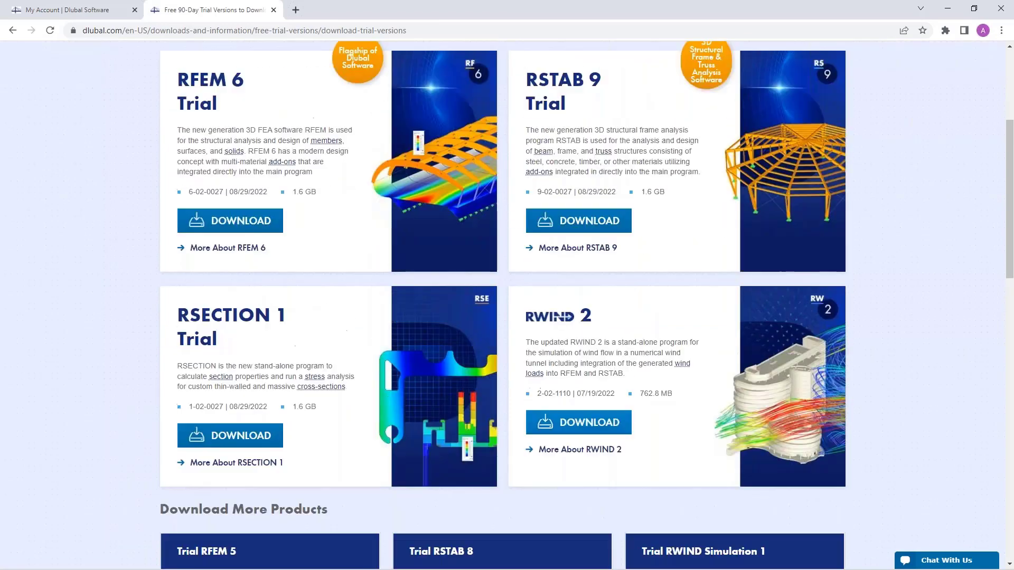
pyautogui.scroll(3, 575, 377)
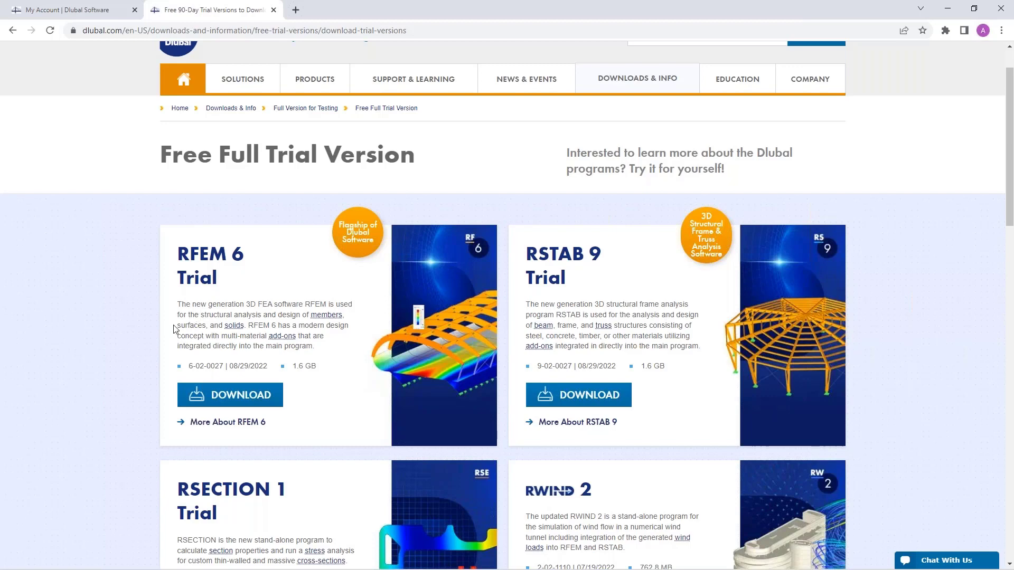
pyautogui.scroll(2, 271, 301)
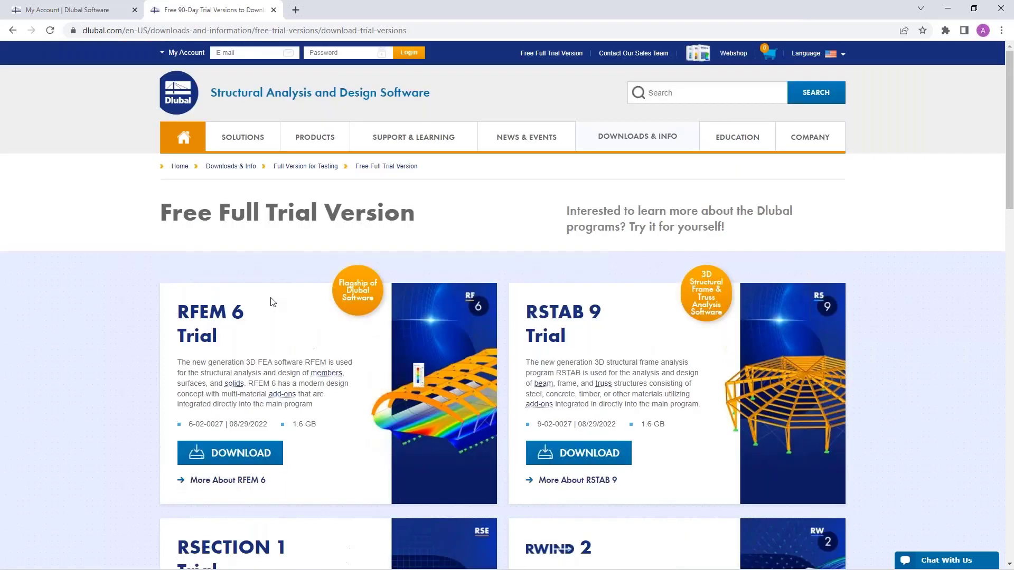